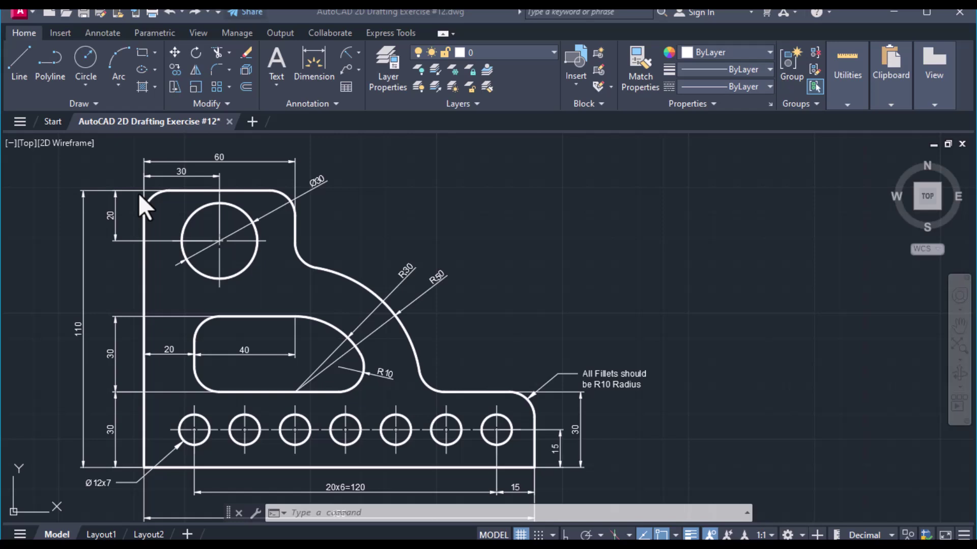
# Step: Examine the reference drawing's overall dimensions, hole row, R10 fillet note, and R30 and R50 arcs
pyautogui.scroll(-4, 413, 285)
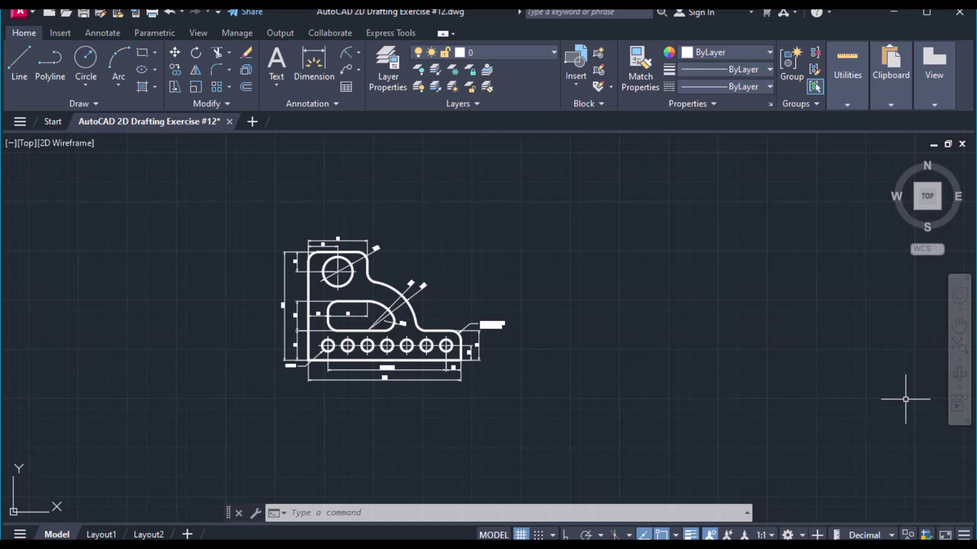
pyautogui.scroll(6, 272, 392)
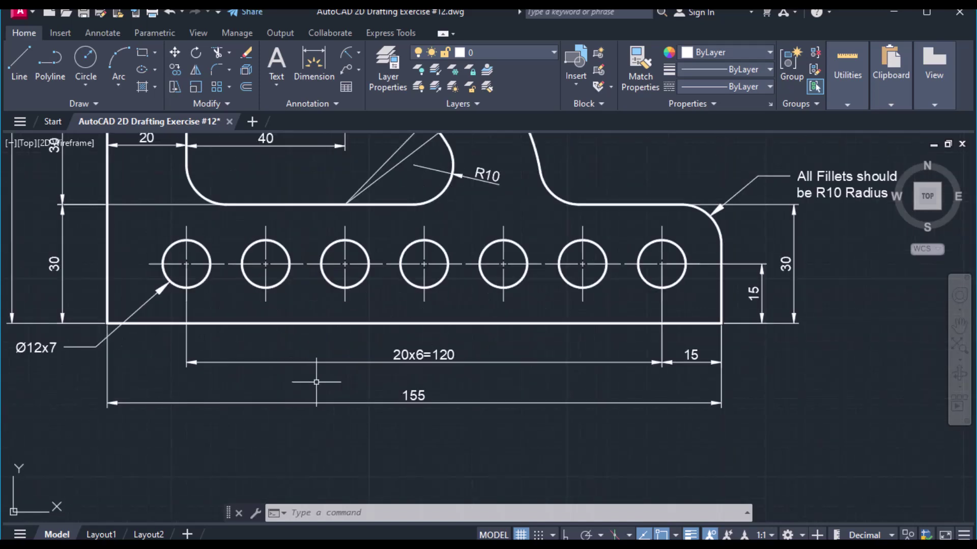
pyautogui.moveTo(351, 287); pyautogui.dragTo(315, 397, button='middle')
pyautogui.moveTo(392, 469); pyautogui.dragTo(384, 392, button='middle')
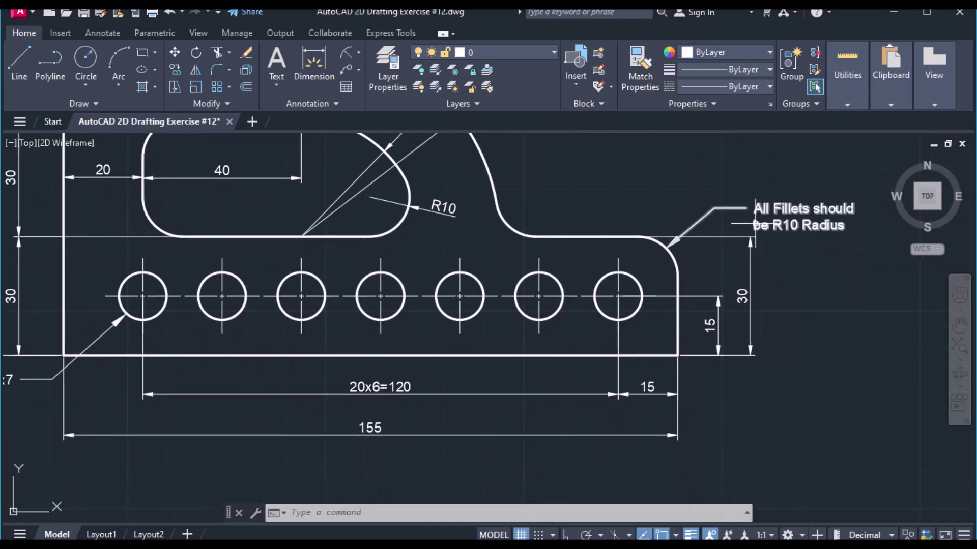
pyautogui.scroll(-2, 409, 314)
pyautogui.moveTo(409, 314); pyautogui.dragTo(405, 445, button='middle')
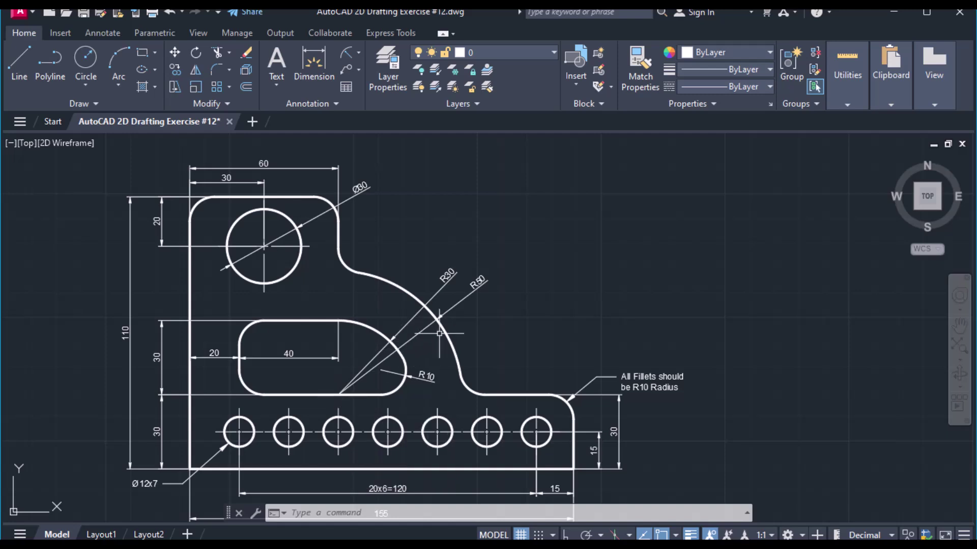
pyautogui.scroll(5, 491, 285)
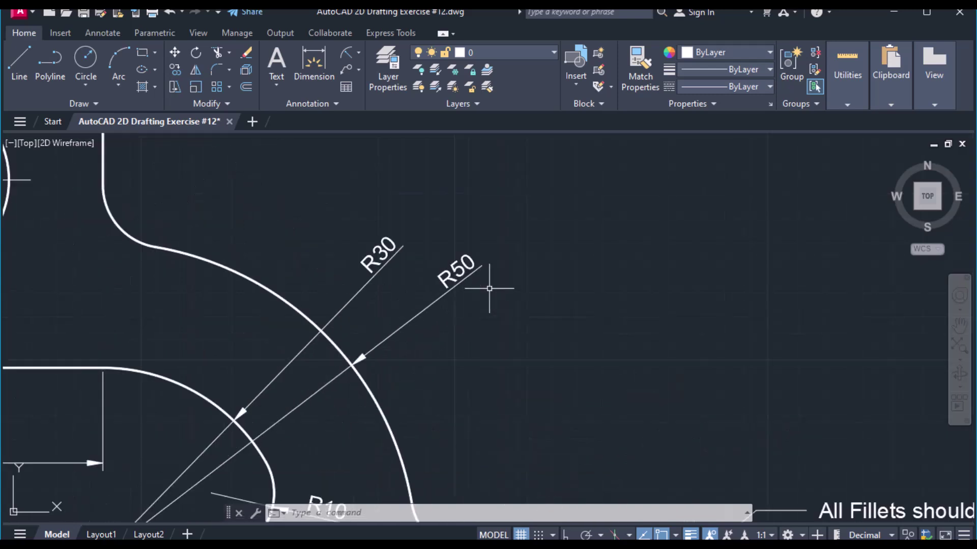
pyautogui.scroll(-2, 489, 289)
pyautogui.scroll(-2, 489, 289)
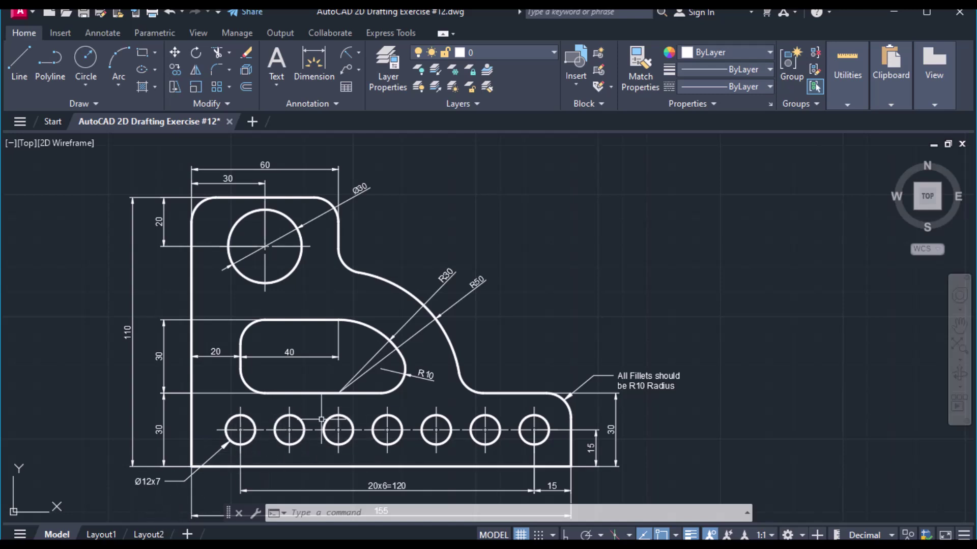
pyautogui.moveTo(524, 420)
pyautogui.moveTo(491, 369); pyautogui.dragTo(365, 362, button='middle')
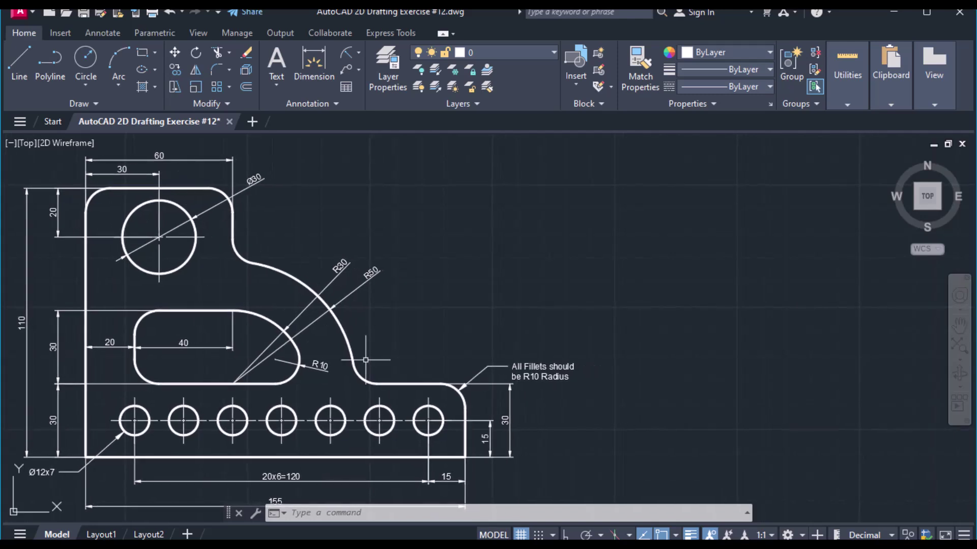
# Step: With Ortho on, start a line outline beside the reference, level with its top edge: 60 units leftward and 110 units downward
pyautogui.click(12, 53)
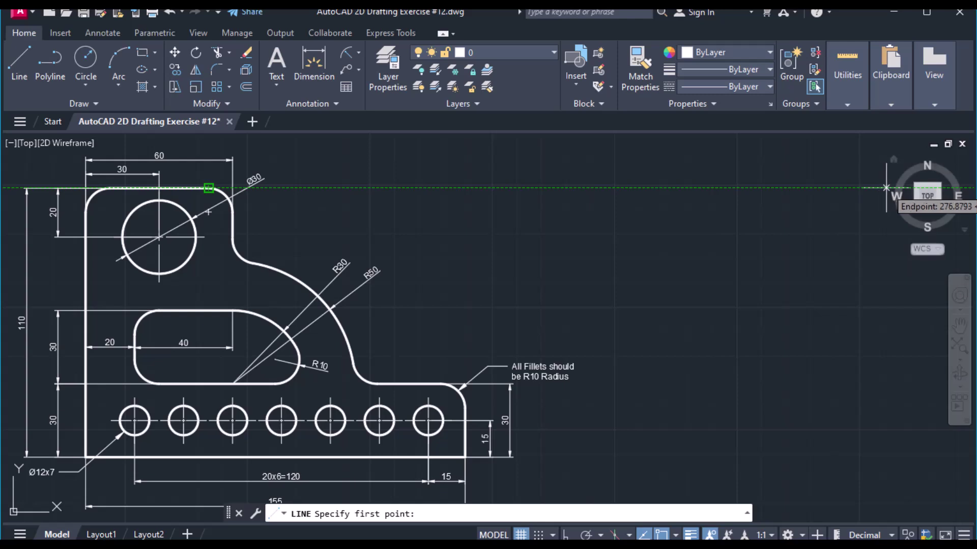
pyautogui.click(884, 188)
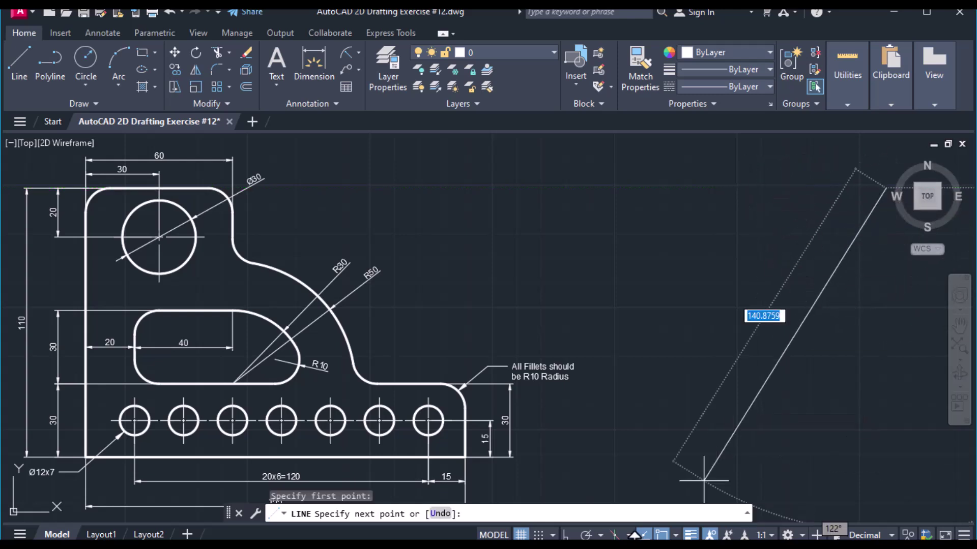
pyautogui.press('F8')
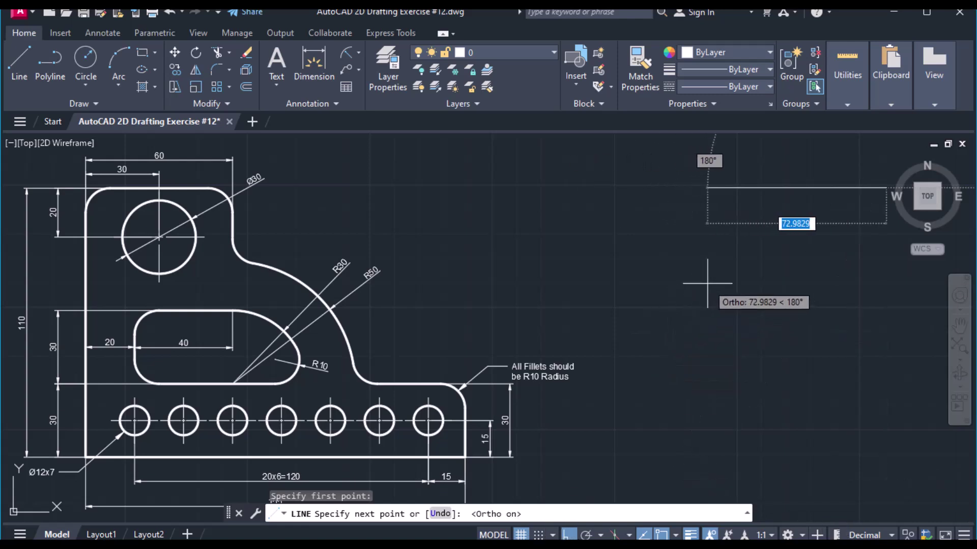
pyautogui.write('40')
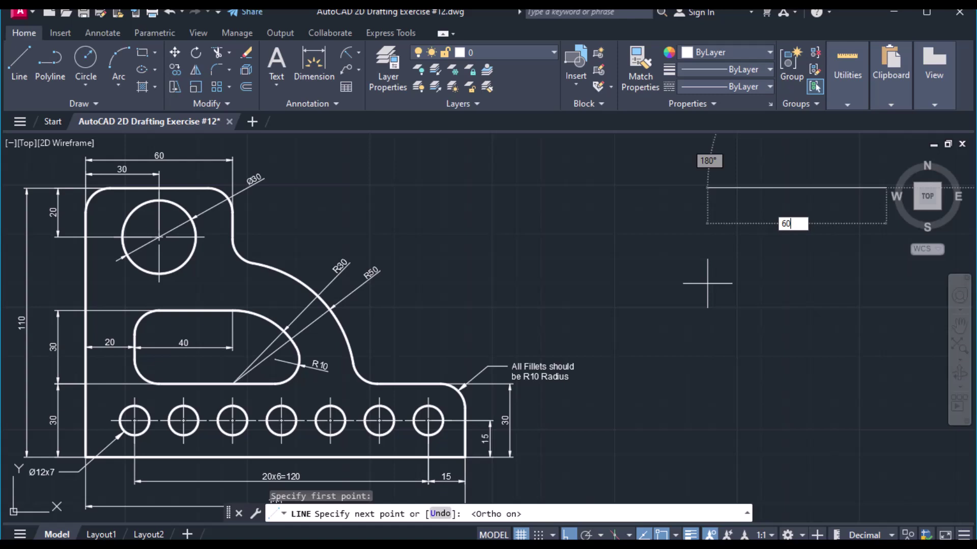
pyautogui.press('Return')
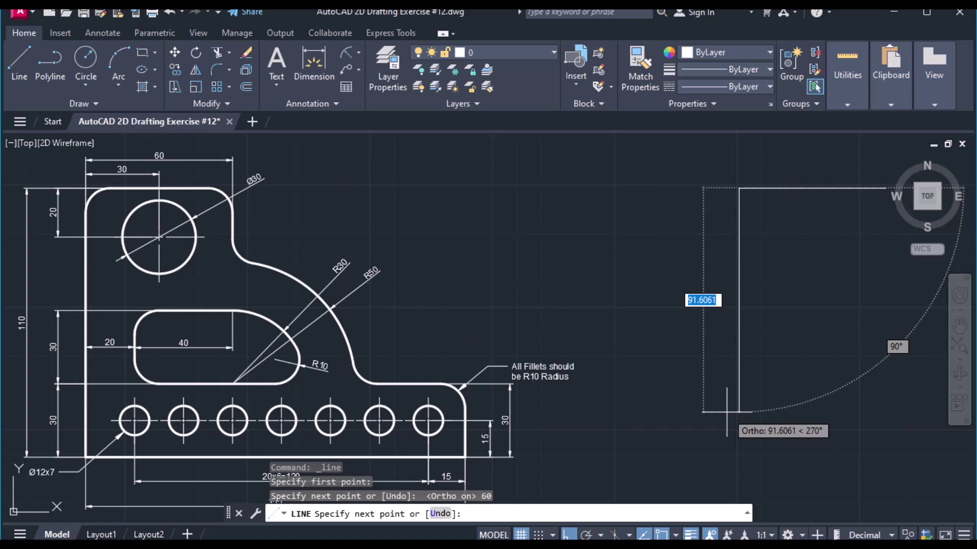
pyautogui.write('110')
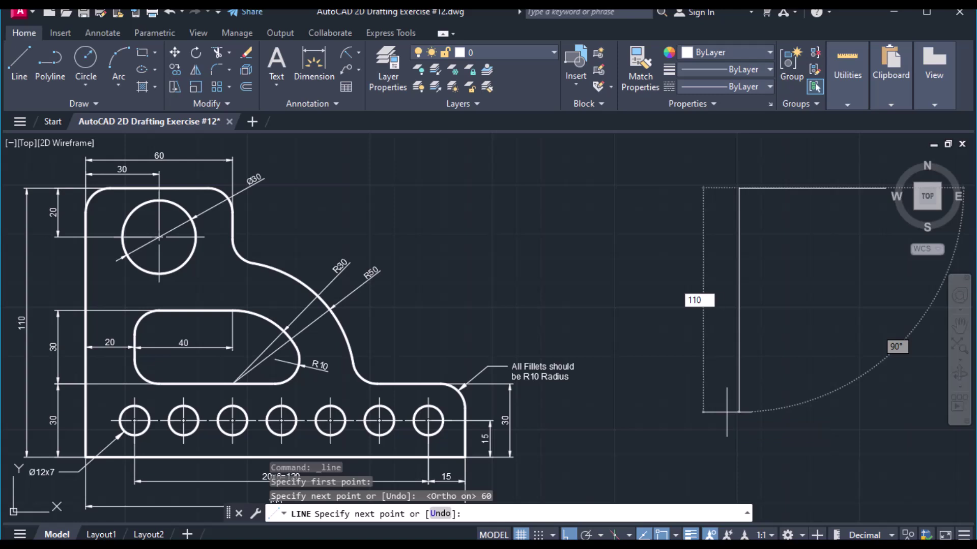
pyautogui.press('Return')
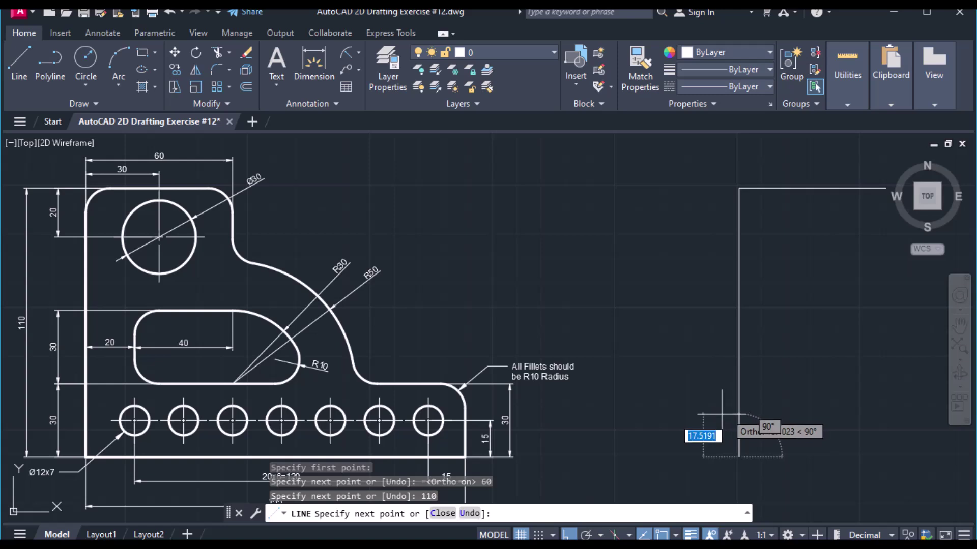
# Step: Continue the outline with a 155-unit bottom edge to the right and a 30-unit edge upward, and finish the line
pyautogui.moveTo(581, 444); pyautogui.dragTo(604, 339, button='middle')
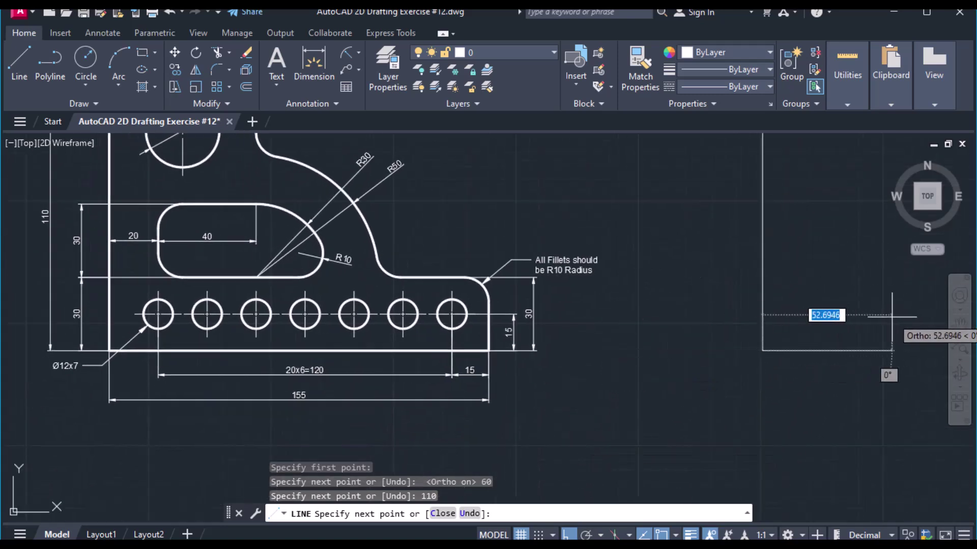
pyautogui.write('155')
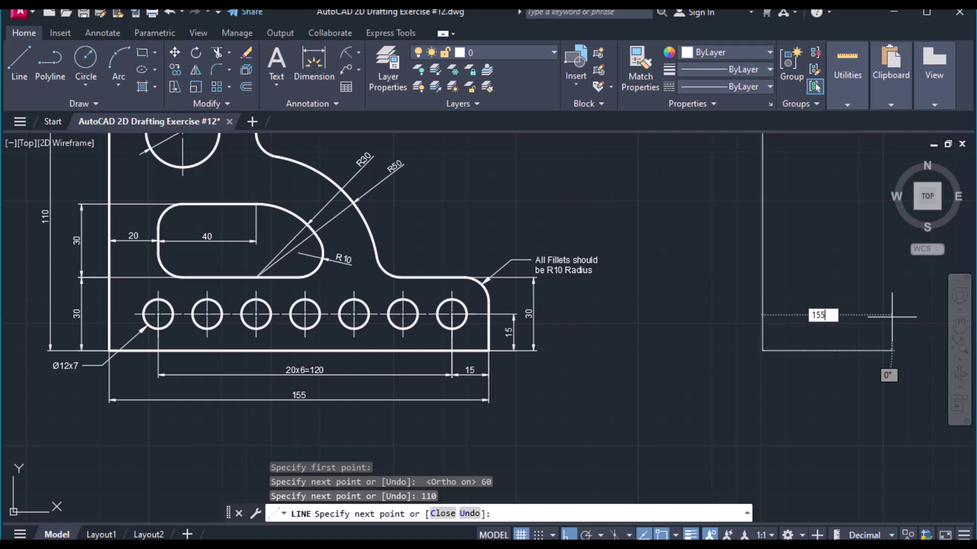
pyautogui.press('Return')
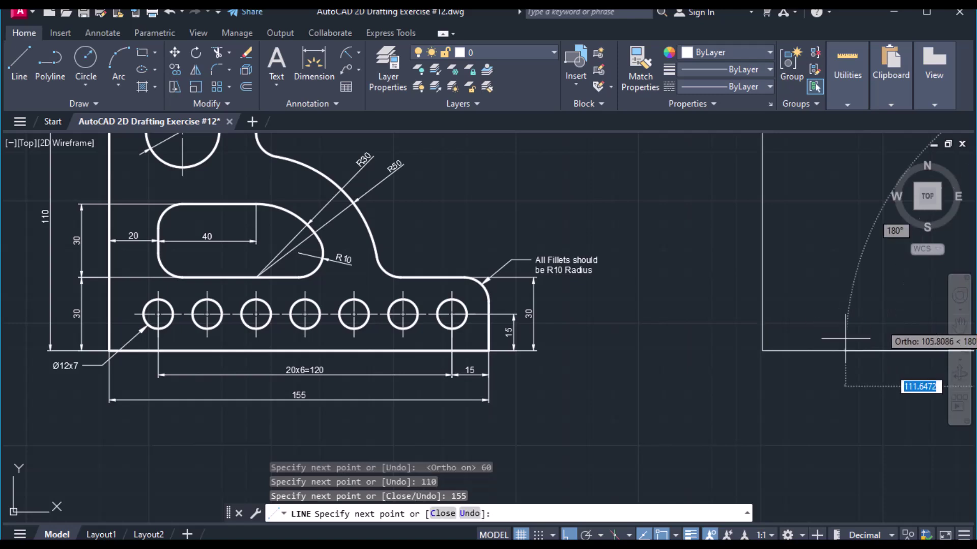
pyautogui.scroll(2, 868, 294)
pyautogui.moveTo(869, 294); pyautogui.dragTo(482, 401, button='middle')
pyautogui.scroll(-4, 460, 367)
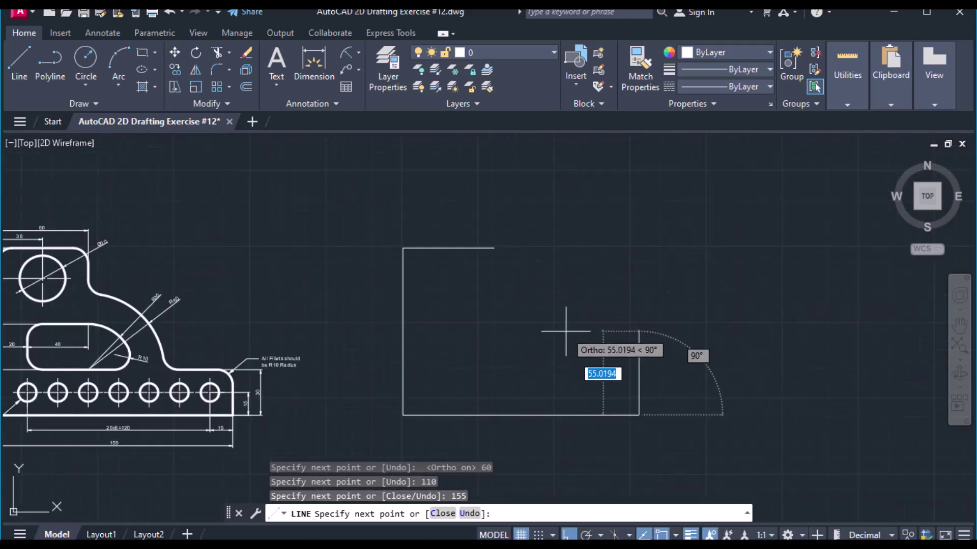
pyautogui.write('30')
pyautogui.press('Return')
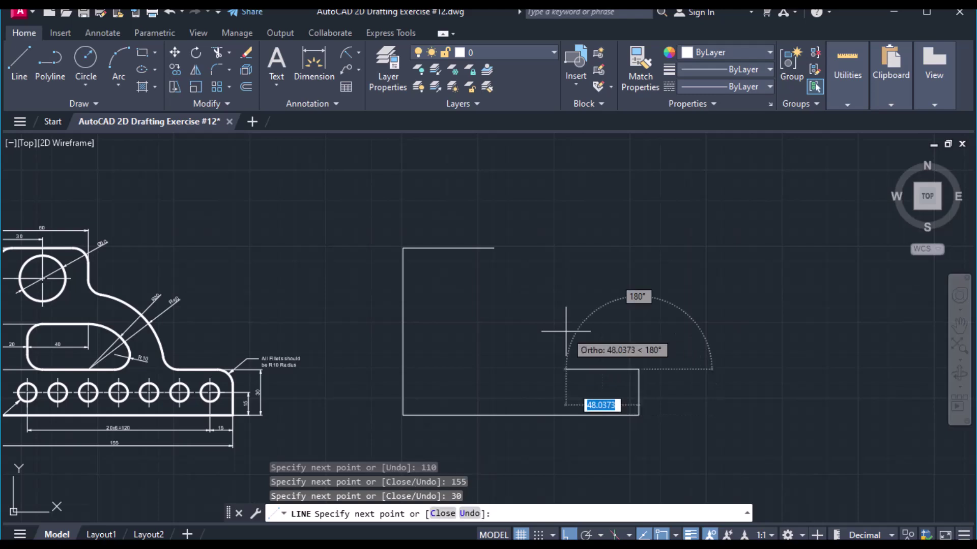
pyautogui.press('Return')
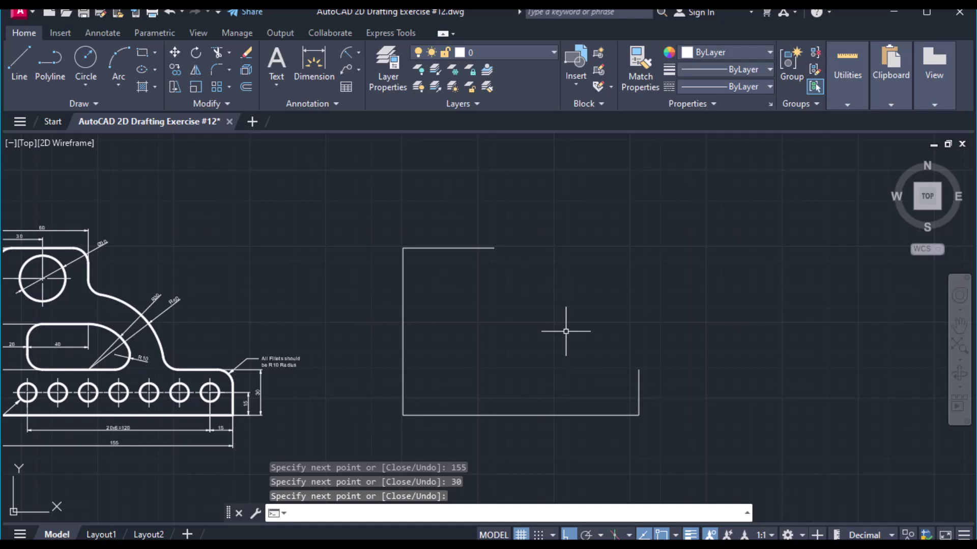
# Step: Offset the new outline's 110-unit vertical edge 60 units to the right
pyautogui.moveTo(248, 363); pyautogui.dragTo(333, 335, button='middle')
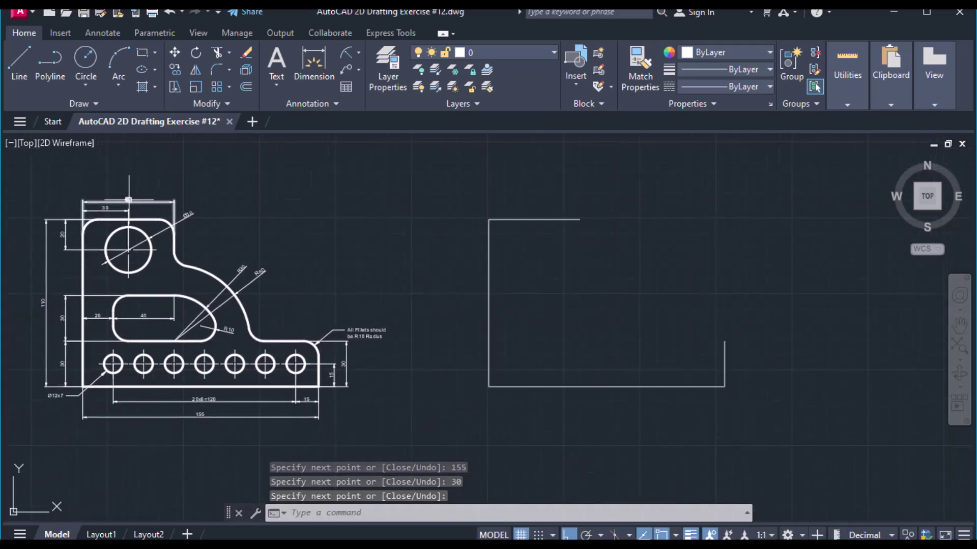
pyautogui.scroll(2, 129, 200)
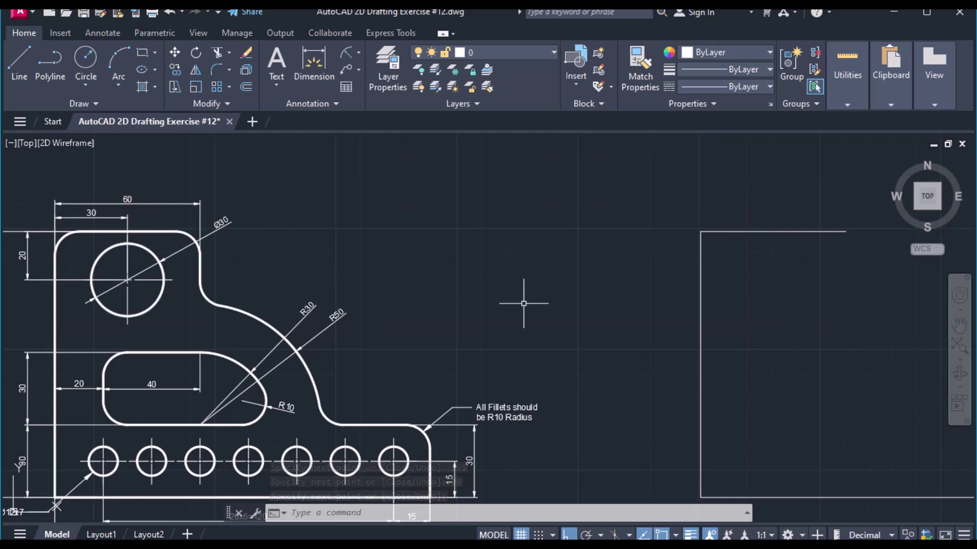
pyautogui.write('OFFSET')
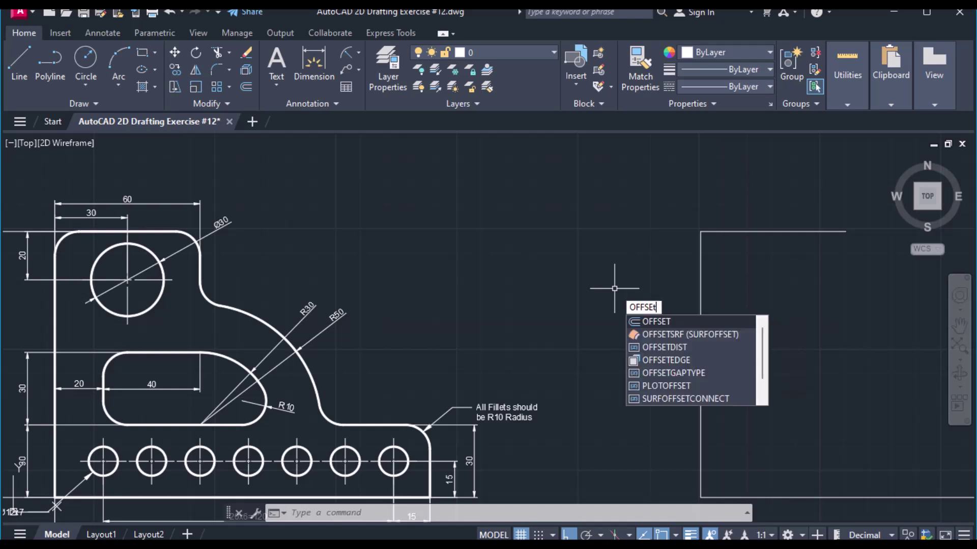
pyautogui.press('Return')
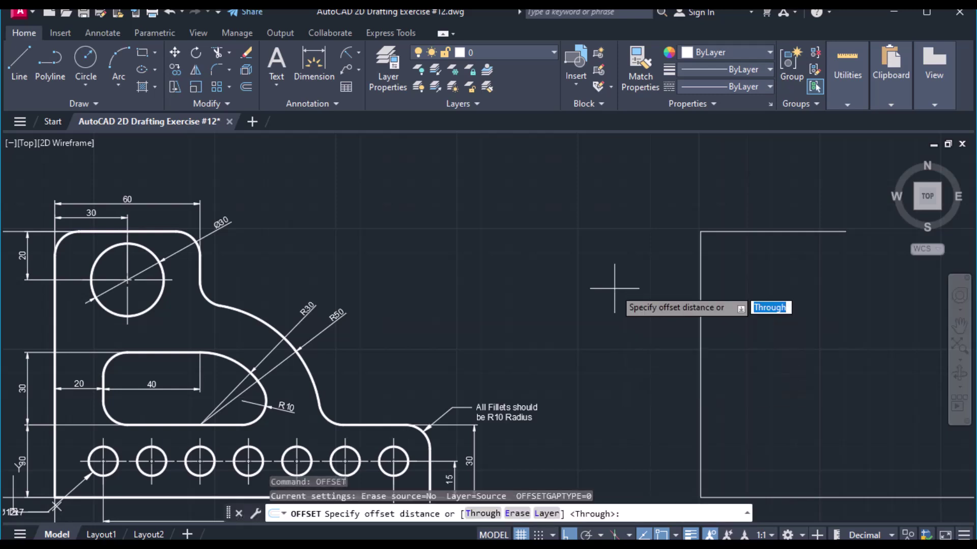
pyautogui.write('60')
pyautogui.press('Return')
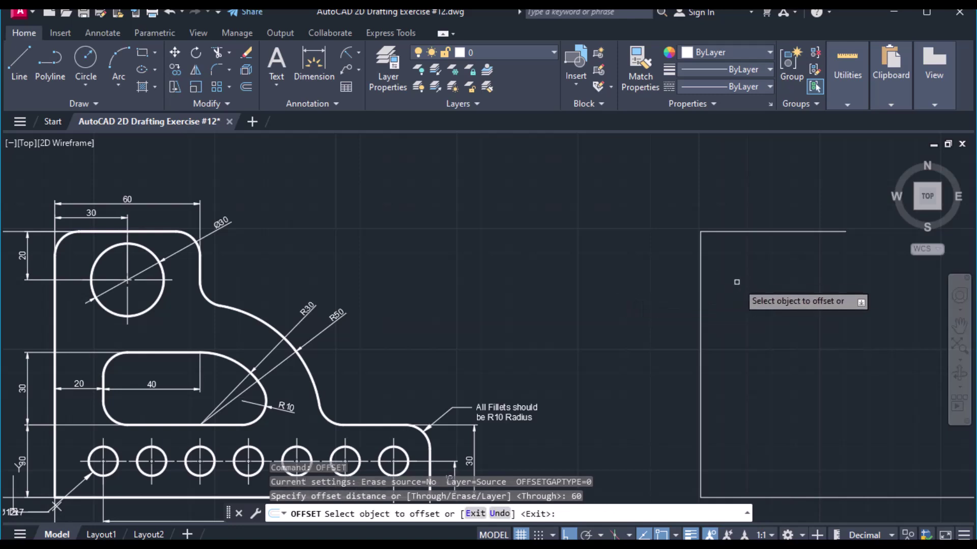
pyautogui.click(699, 296)
pyautogui.click(796, 288)
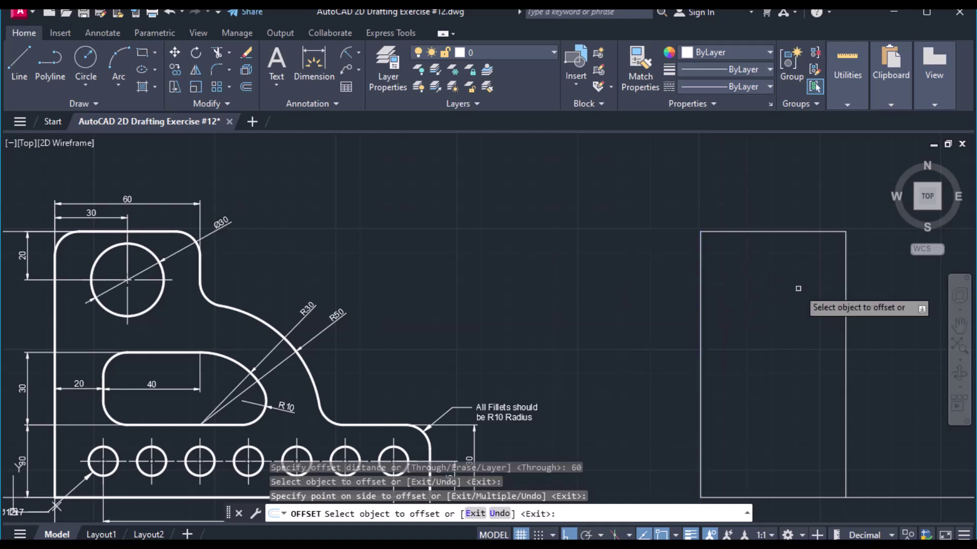
pyautogui.moveTo(423, 434); pyautogui.dragTo(417, 333, button='middle')
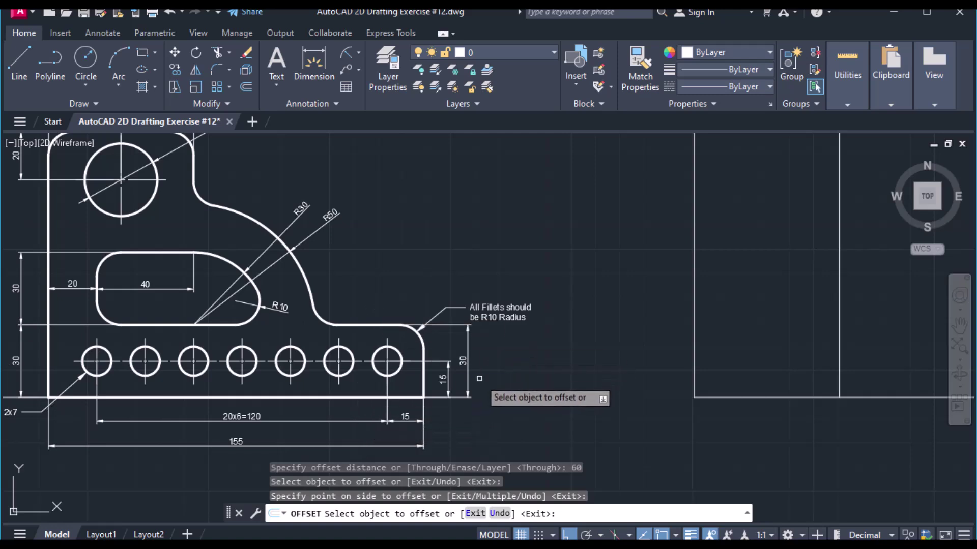
pyautogui.press('Escape')
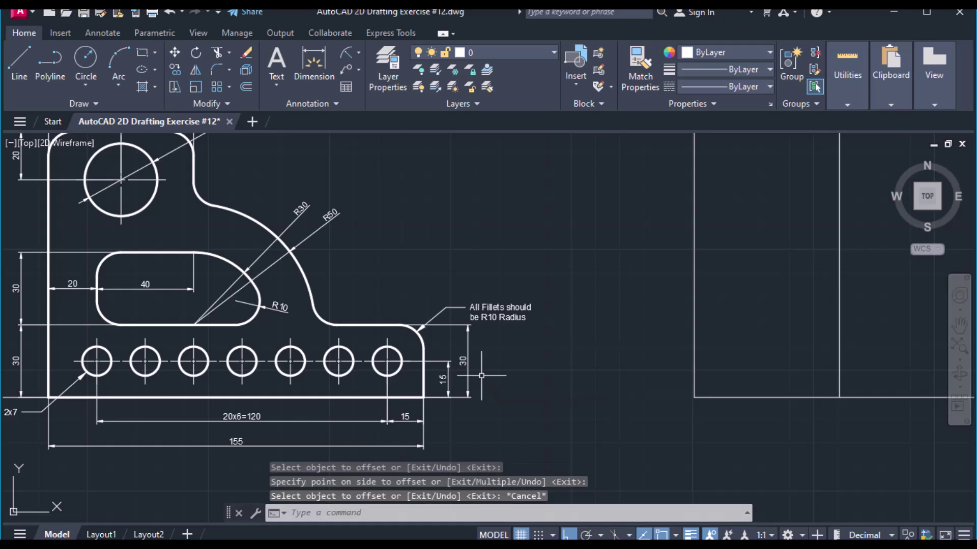
# Step: Offset the new outline's bottom edge 30 units upward and end the Offset command
pyautogui.press('Return')
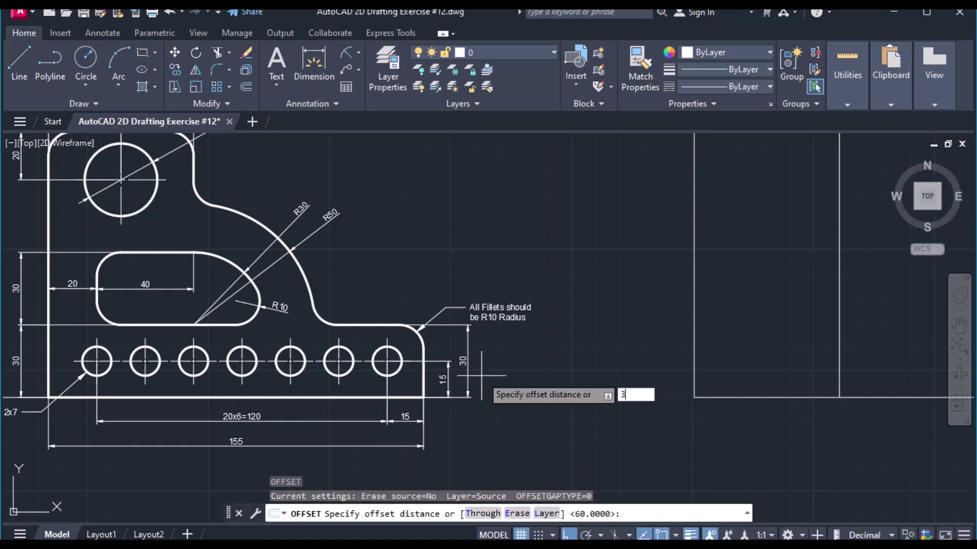
pyautogui.press('Return')
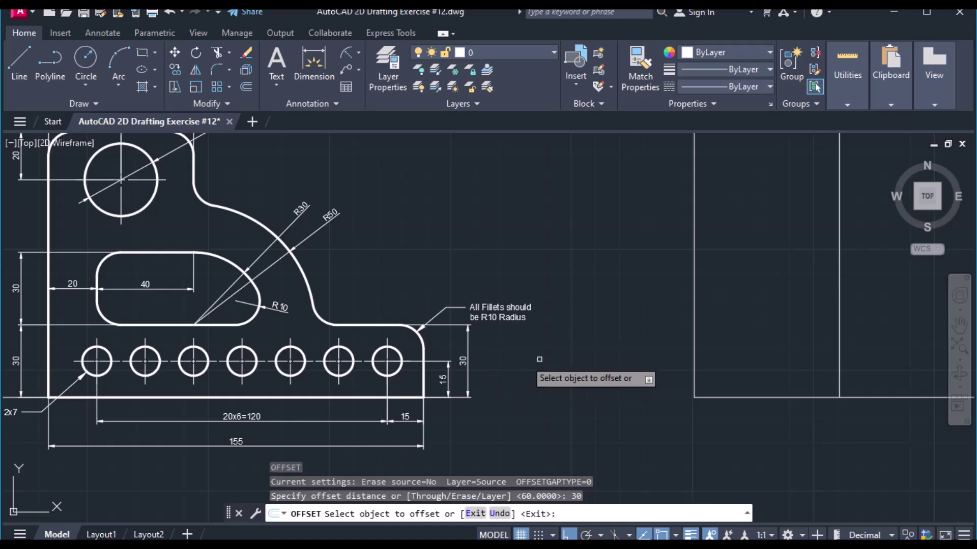
pyautogui.click(745, 397)
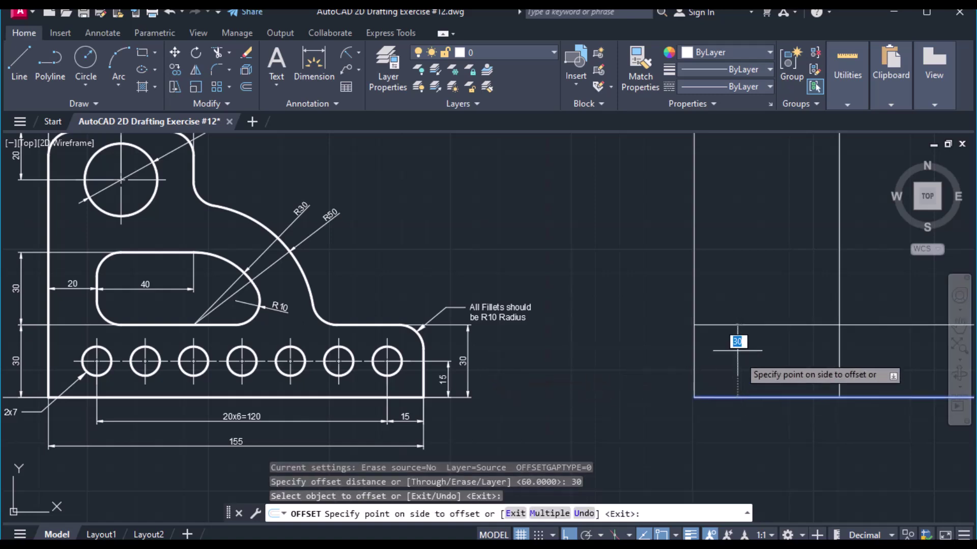
pyautogui.click(736, 336)
pyautogui.scroll(-3, 737, 336)
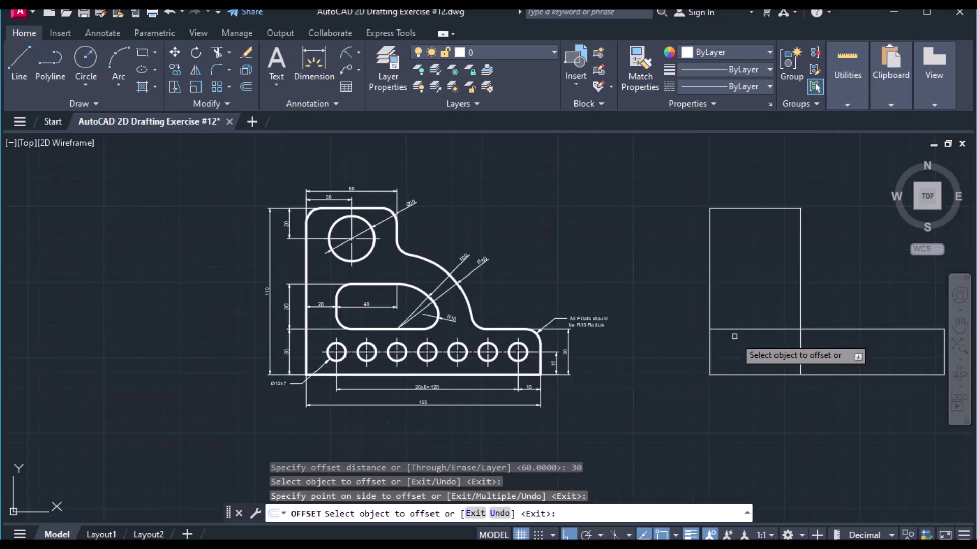
pyautogui.moveTo(757, 329); pyautogui.dragTo(585, 353, button='middle')
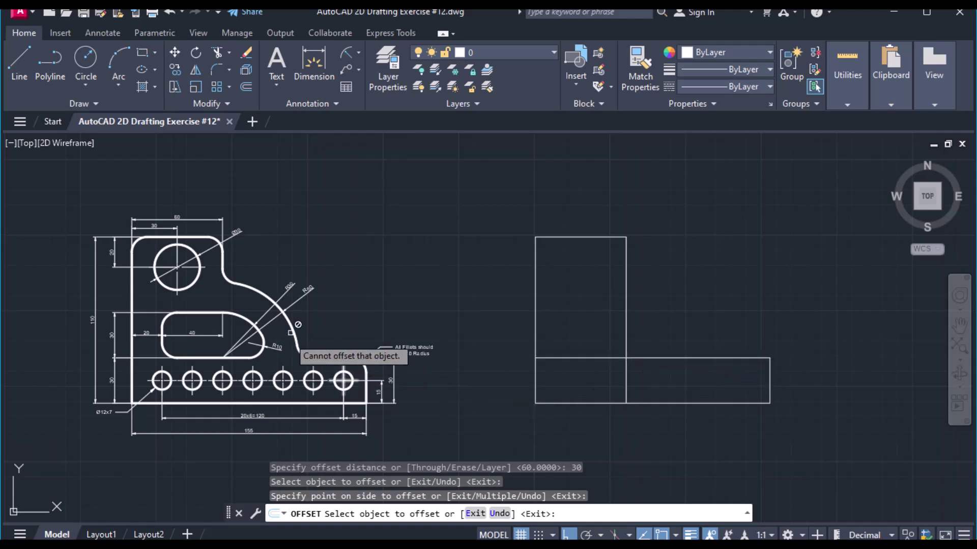
pyautogui.scroll(2, 304, 320)
pyautogui.click(306, 270)
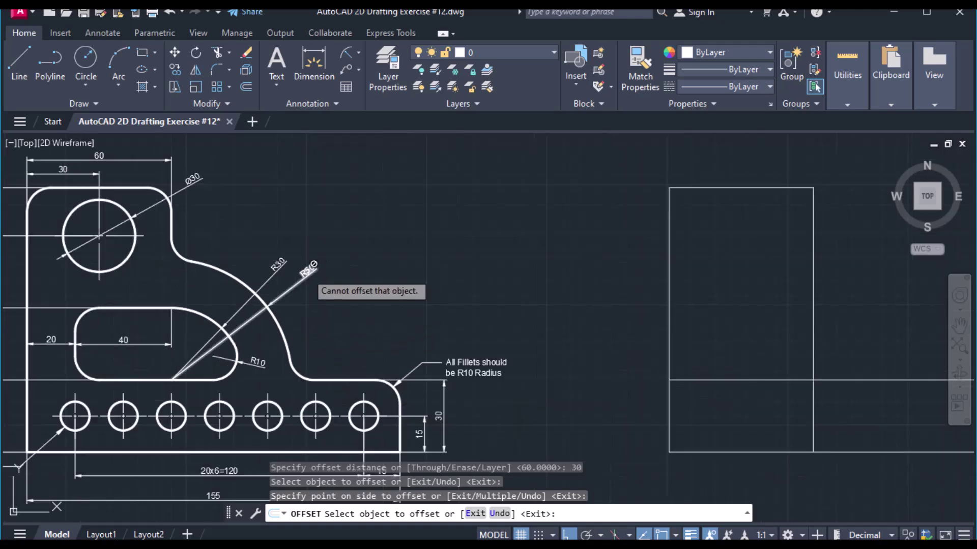
pyautogui.moveTo(640, 323)
pyautogui.mouseDown(button='middle')
pyautogui.moveTo(613, 331)
pyautogui.moveTo(373, 319)
pyautogui.mouseUp(button='middle')
pyautogui.press('Escape')
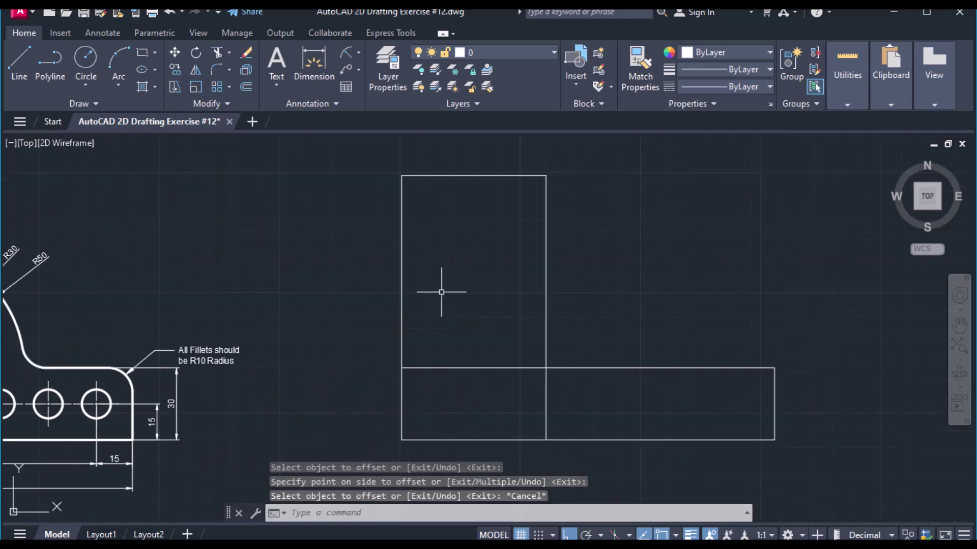
# Step: Draw a circle of radius 50 centred where the offset vertical and horizontal lines of the new outline cross
pyautogui.click(85, 86)
pyautogui.click(109, 108)
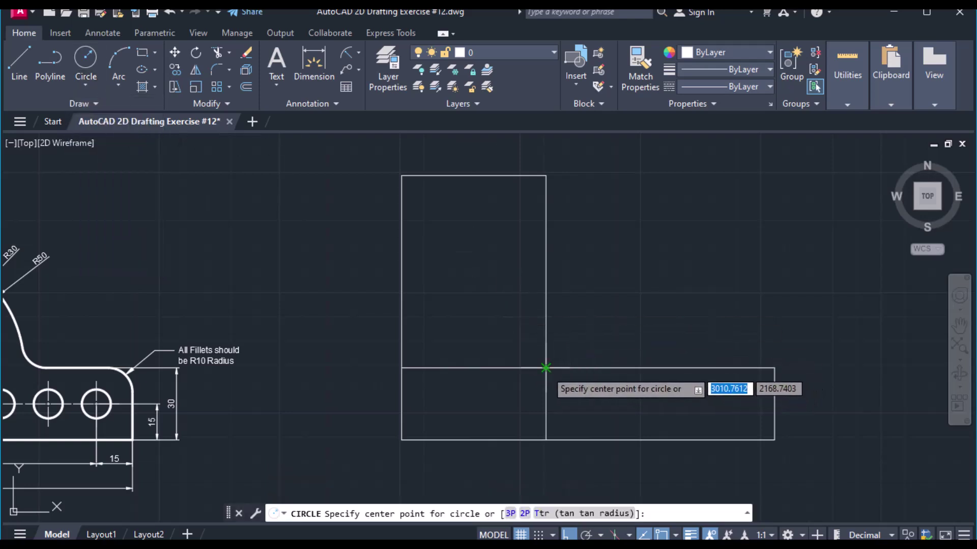
pyautogui.click(546, 367)
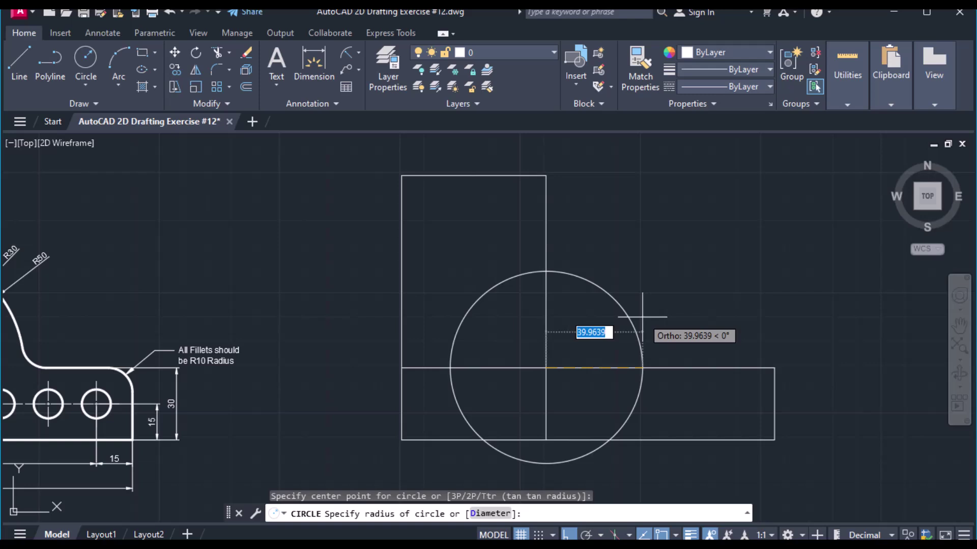
pyautogui.write('3')
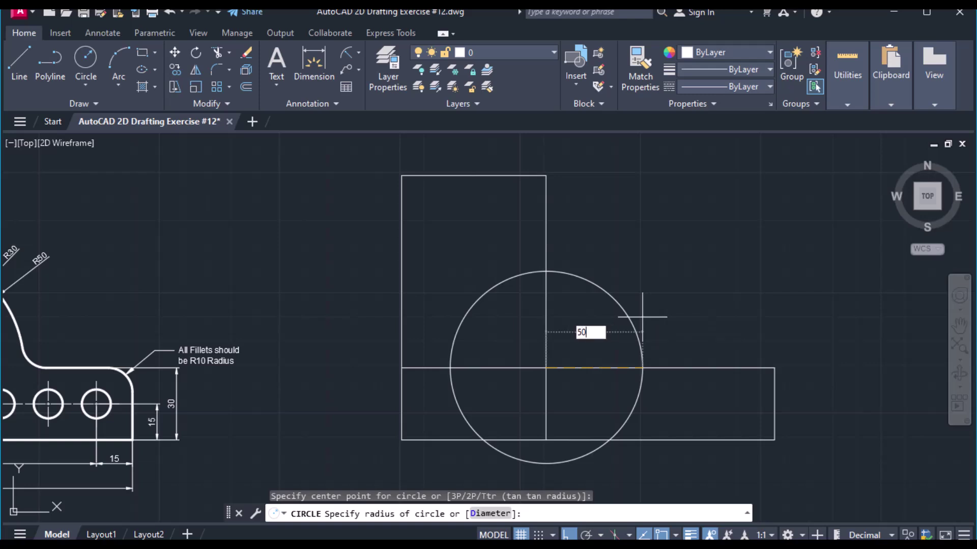
pyautogui.write('0')
pyautogui.press('Return')
# Step: Draw a concentric circle of radius 30 at the same line intersection, following the reference's R30 arc
pyautogui.moveTo(54, 350); pyautogui.dragTo(166, 336, button='middle')
pyautogui.moveTo(258, 334); pyautogui.dragTo(313, 318, button='middle')
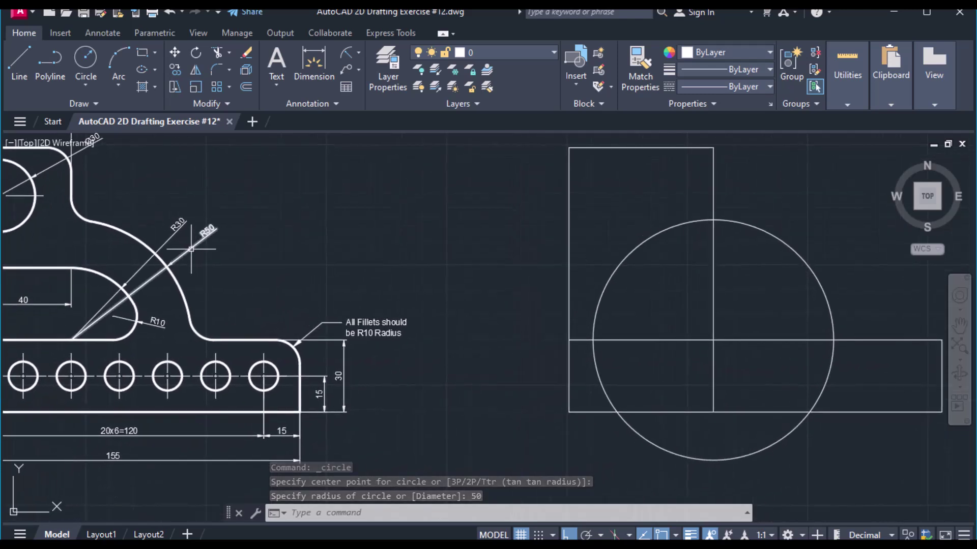
pyautogui.scroll(4, 174, 221)
pyautogui.scroll(-4, 174, 223)
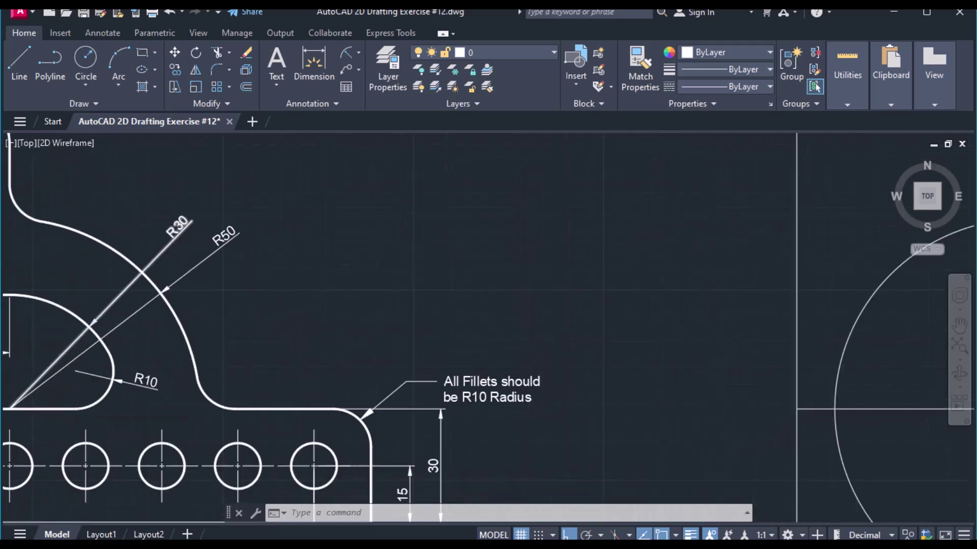
pyautogui.click(86, 86)
pyautogui.click(110, 118)
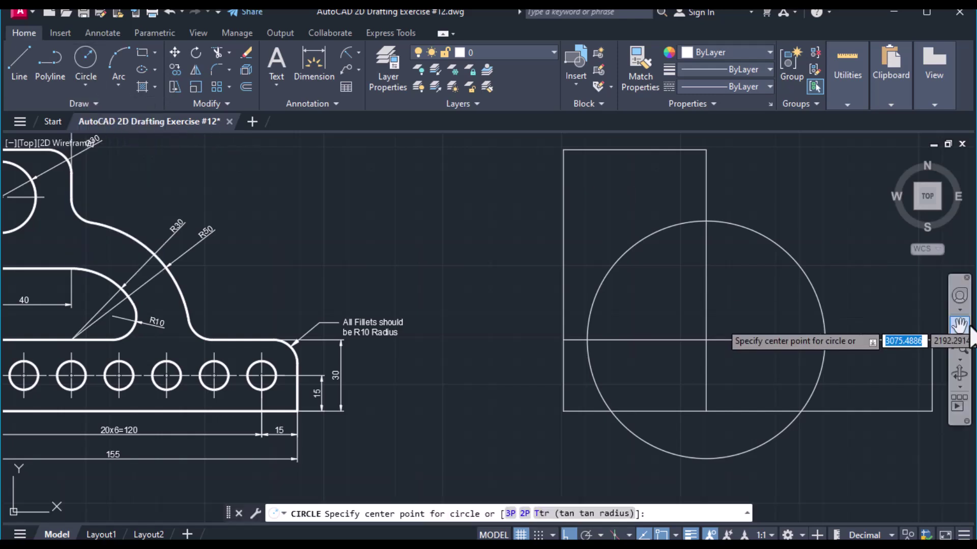
pyautogui.click(705, 339)
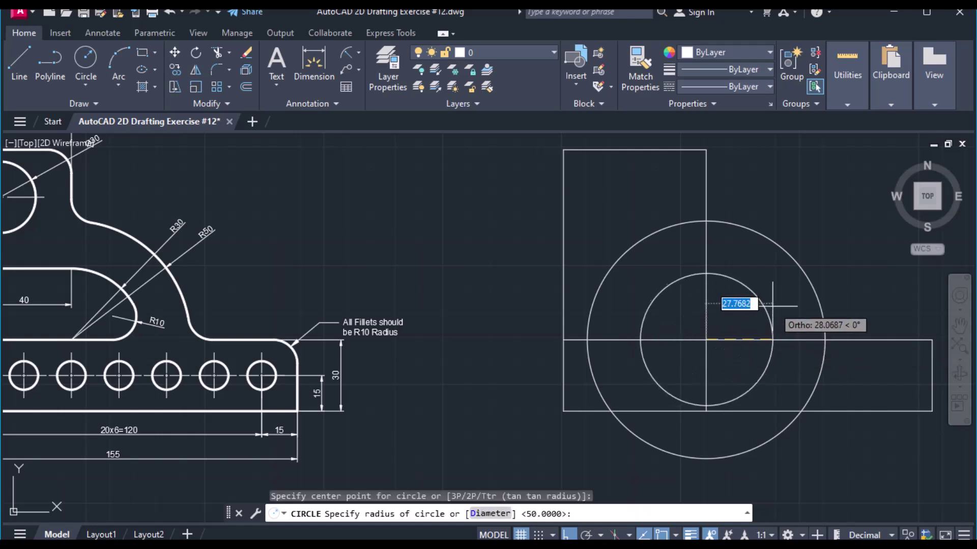
pyautogui.write('3')
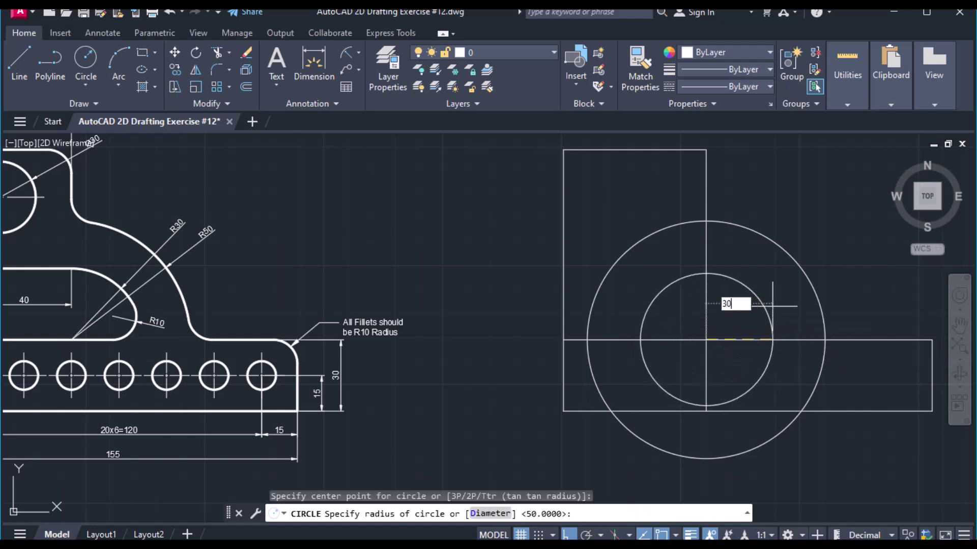
pyautogui.write('0')
pyautogui.press('Return')
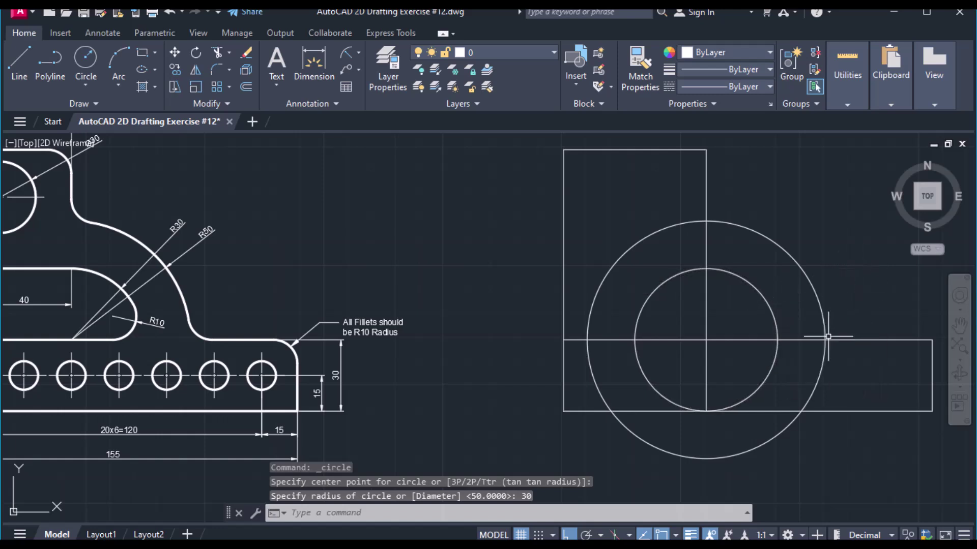
# Step: Trim the R50 and R30 circles down to their upper-right quarter arcs using the offset vertical and horizontal lines as boundaries
pyautogui.write('TRIm')
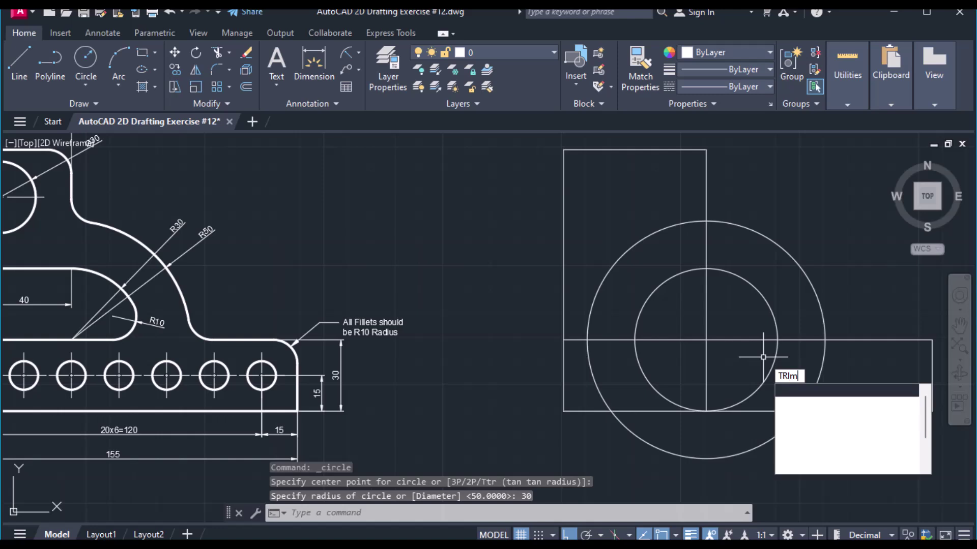
pyautogui.press('Return')
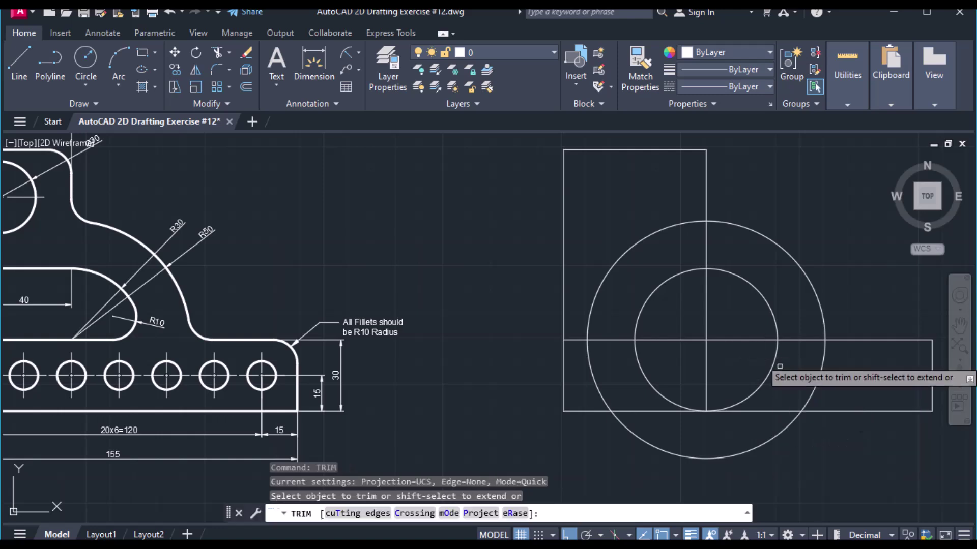
pyautogui.click(651, 236)
pyautogui.click(654, 293)
pyautogui.click(601, 387)
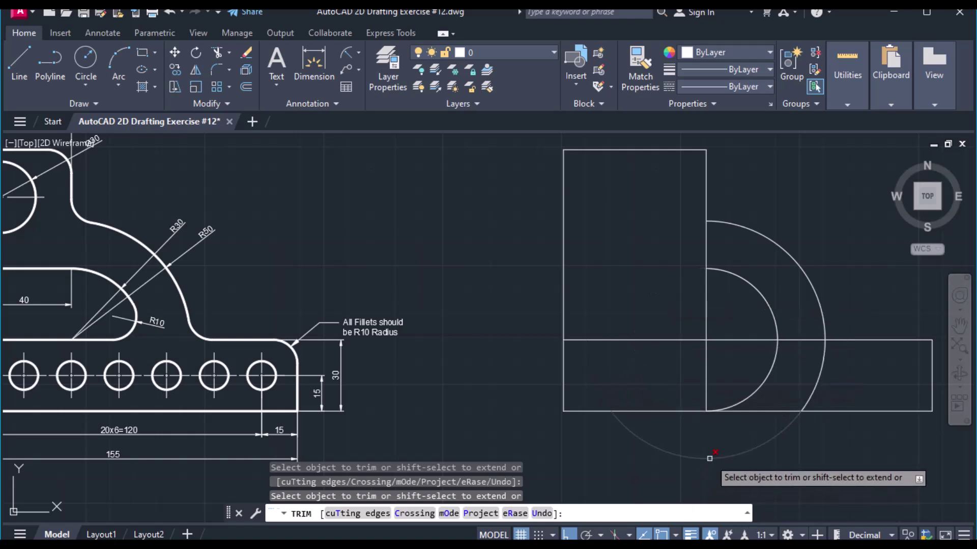
pyautogui.click(818, 372)
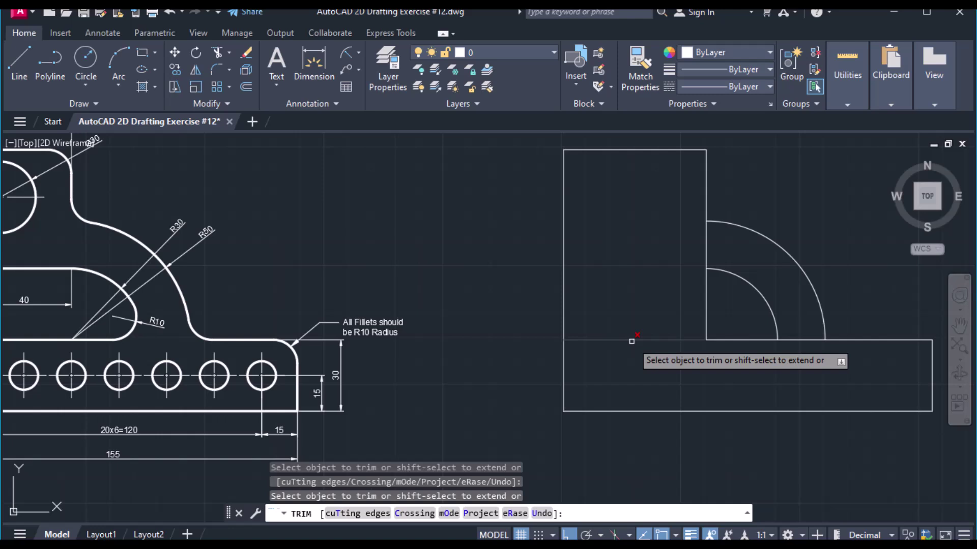
# Step: Trim away the offset line segments inside the R50 arc and across the plate's interior, and end the Trim command
pyautogui.click(706, 301)
pyautogui.click(754, 339)
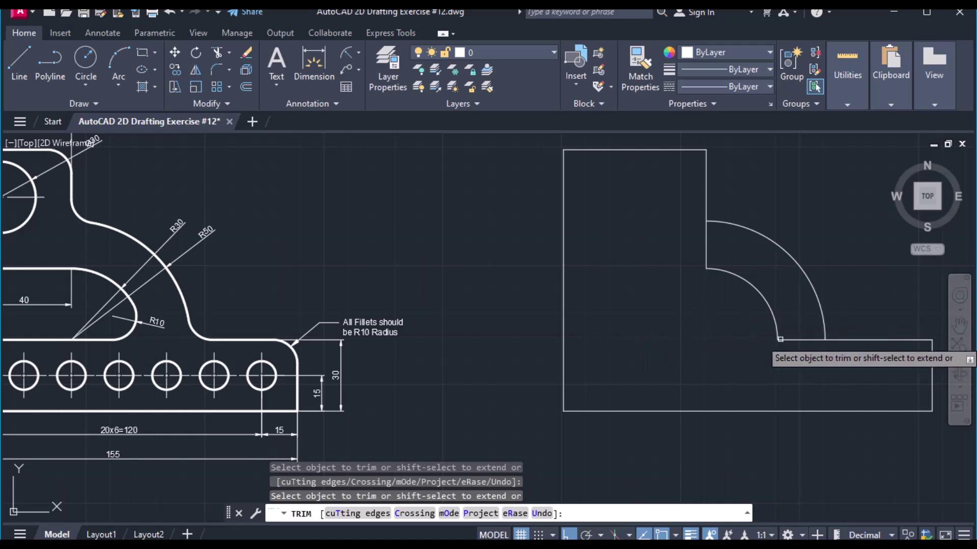
pyautogui.click(792, 341)
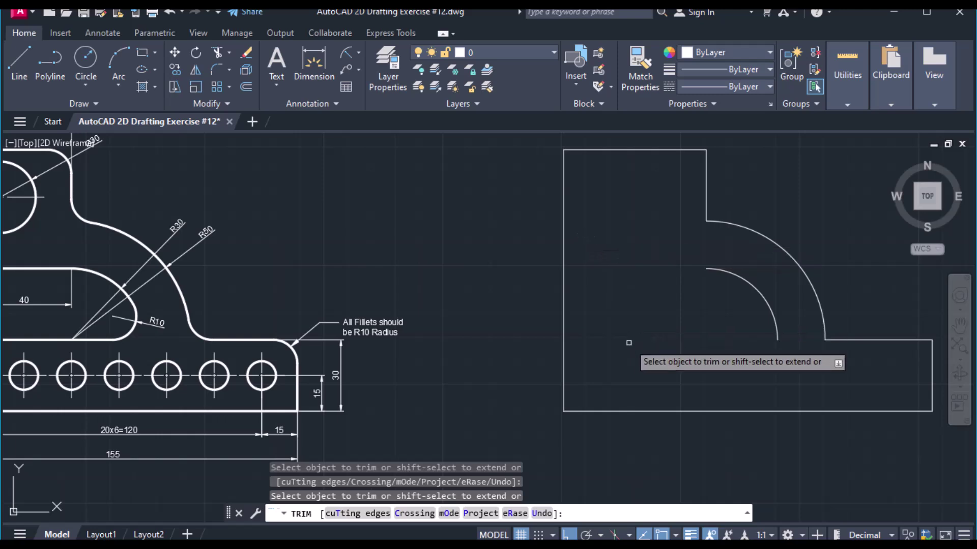
pyautogui.moveTo(619, 342)
pyautogui.mouseDown(button='middle')
pyautogui.moveTo(730, 349)
pyautogui.moveTo(728, 396)
pyautogui.mouseUp(button='middle')
pyautogui.moveTo(77, 292); pyautogui.dragTo(181, 299, button='middle')
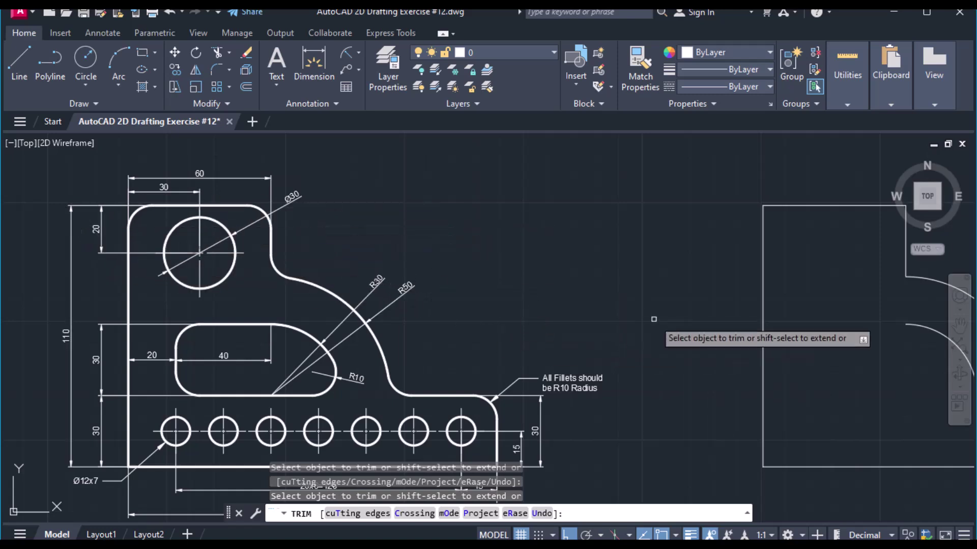
pyautogui.press('Escape')
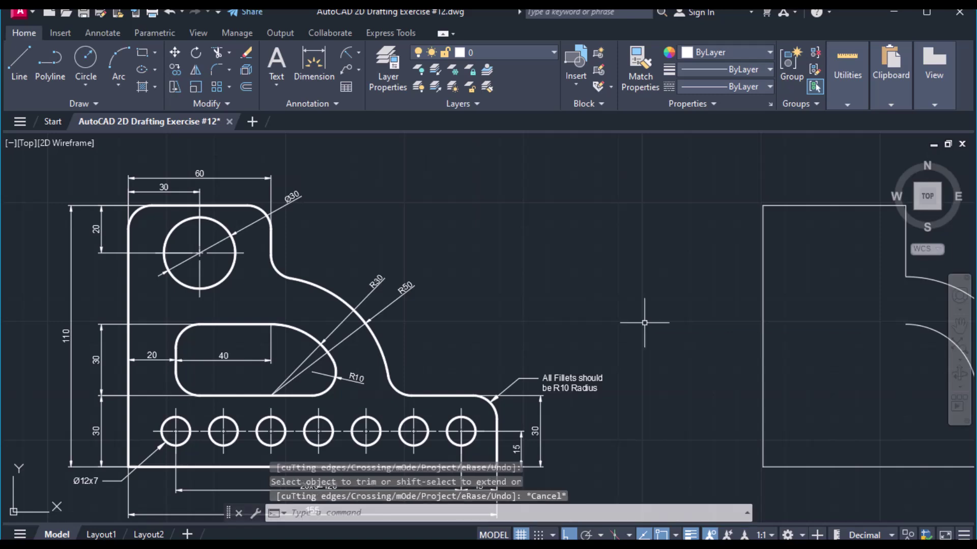
# Step: Offset the new outline's 60-unit top edge 20 units downward to locate the large hole's centre height
pyautogui.press('BackSpace')
pyautogui.write('Offse')
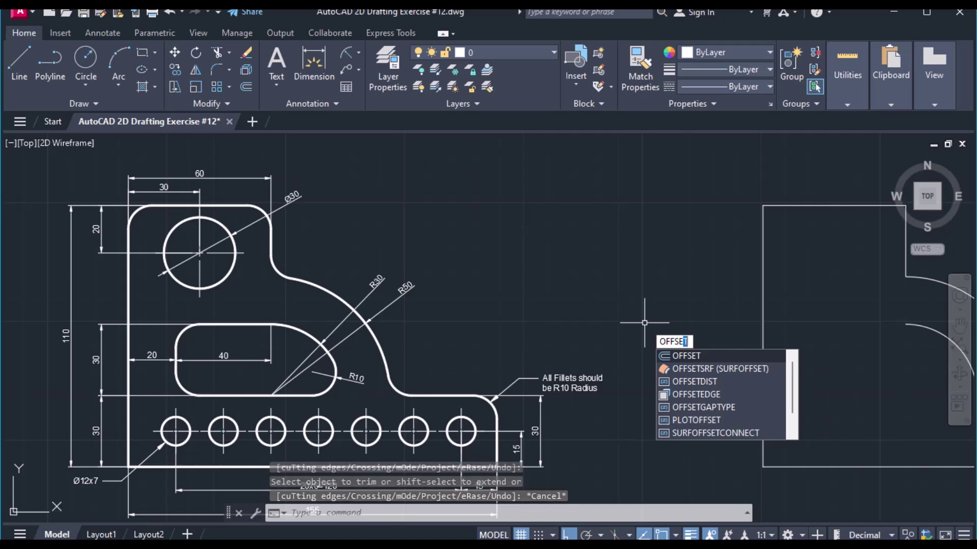
pyautogui.press('Return')
pyautogui.write('20')
pyautogui.press('Return')
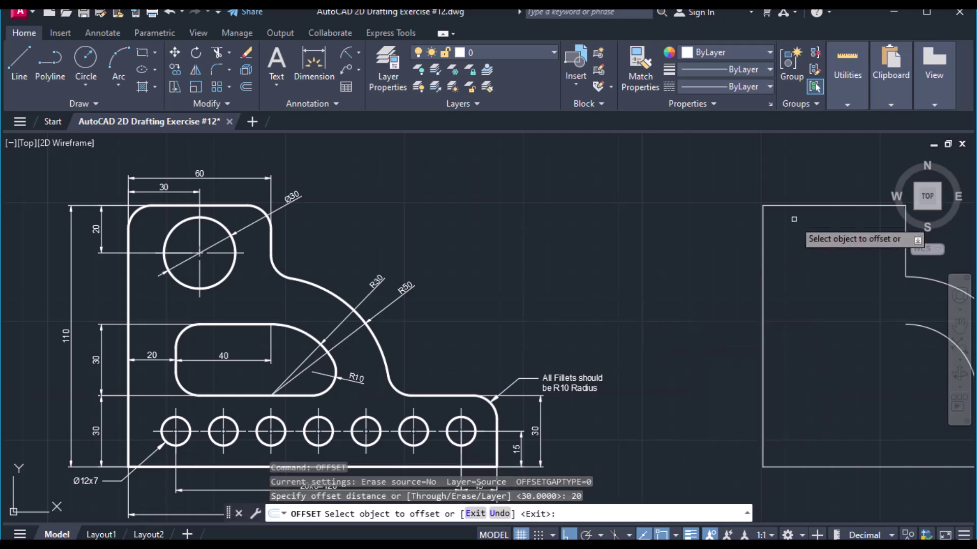
pyautogui.click(806, 205)
pyautogui.click(806, 243)
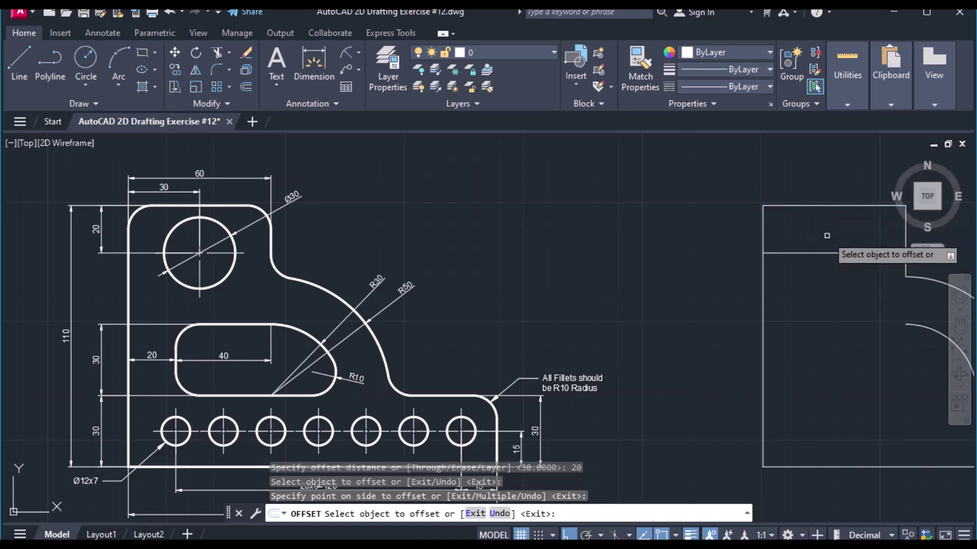
pyautogui.press('Return')
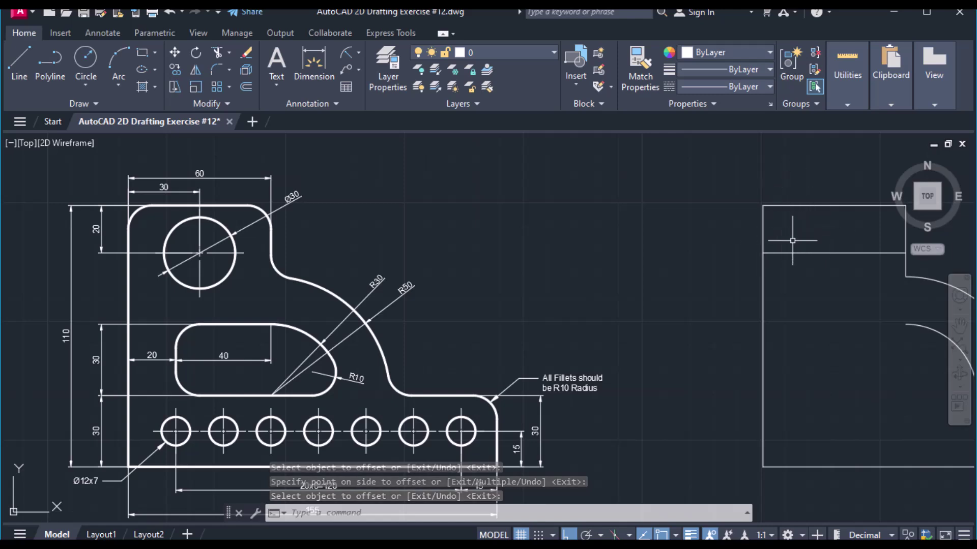
# Step: Offset the new outline's 110-unit left edge 30 units to the right and end the Offset command
pyautogui.press('Return')
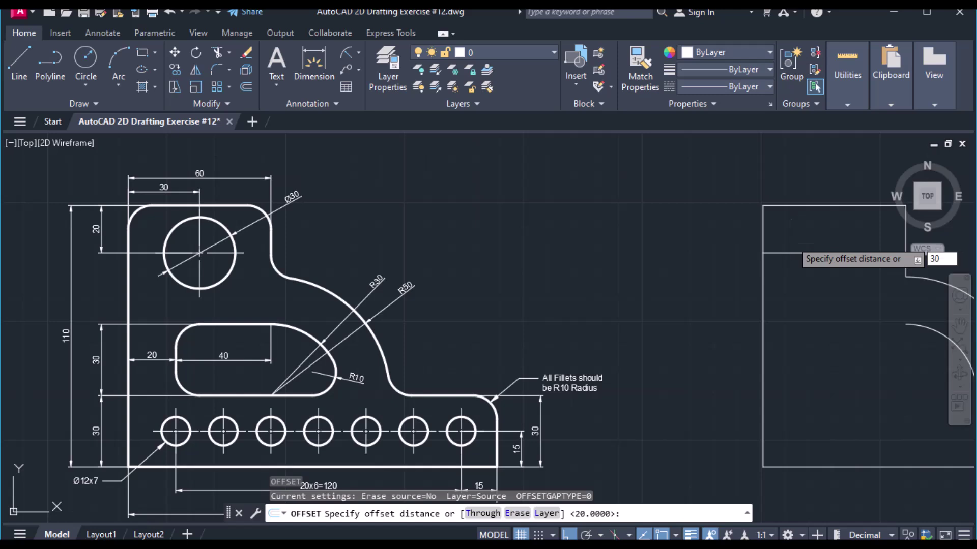
pyautogui.press('Return')
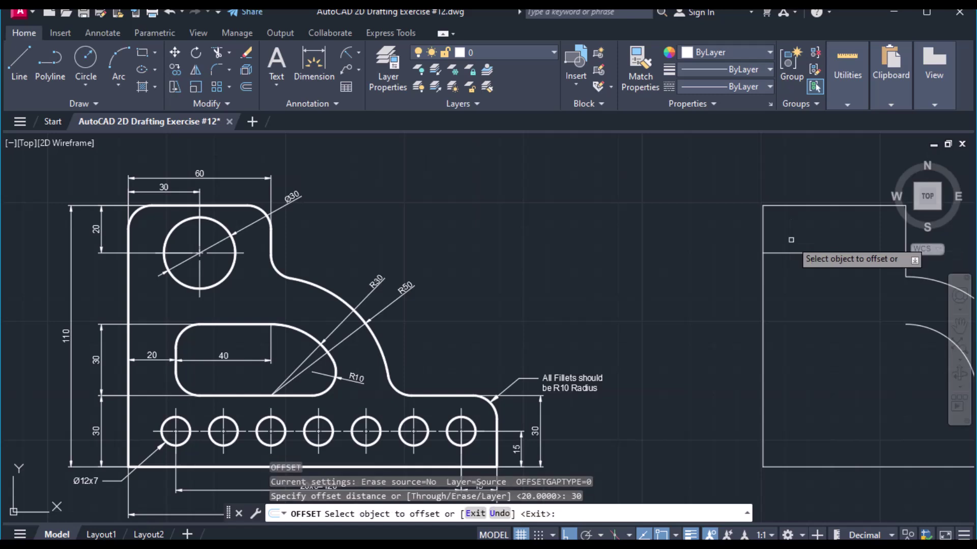
pyautogui.click(762, 232)
pyautogui.click(800, 228)
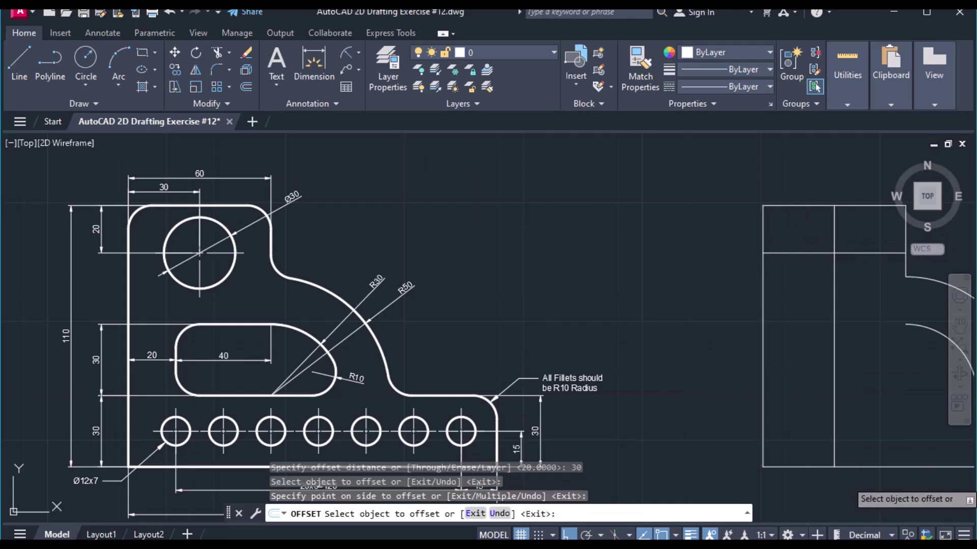
pyautogui.press('Return')
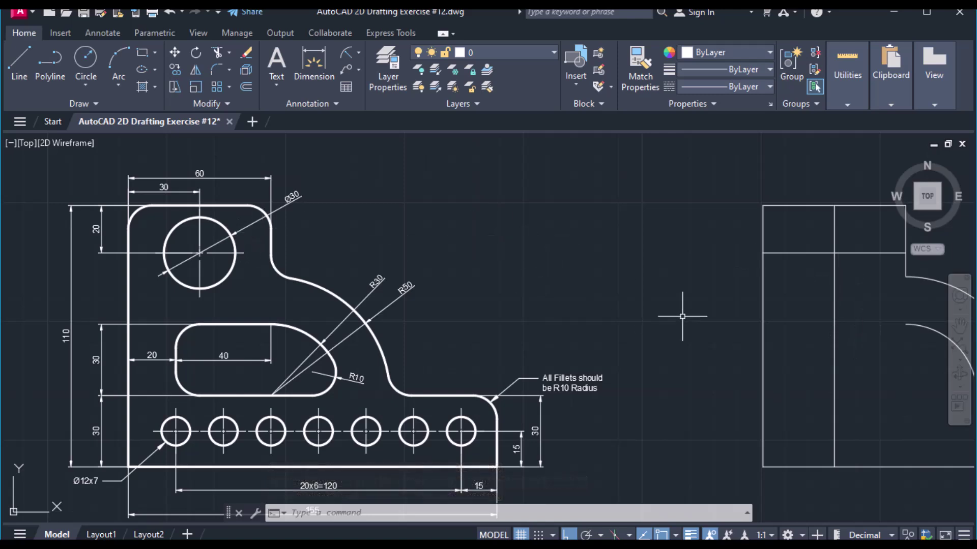
# Step: Draw a circle of diameter 30 centred at the intersection of the two construction lines in the plate's upper part
pyautogui.scroll(3, 311, 219)
pyautogui.scroll(-3, 316, 207)
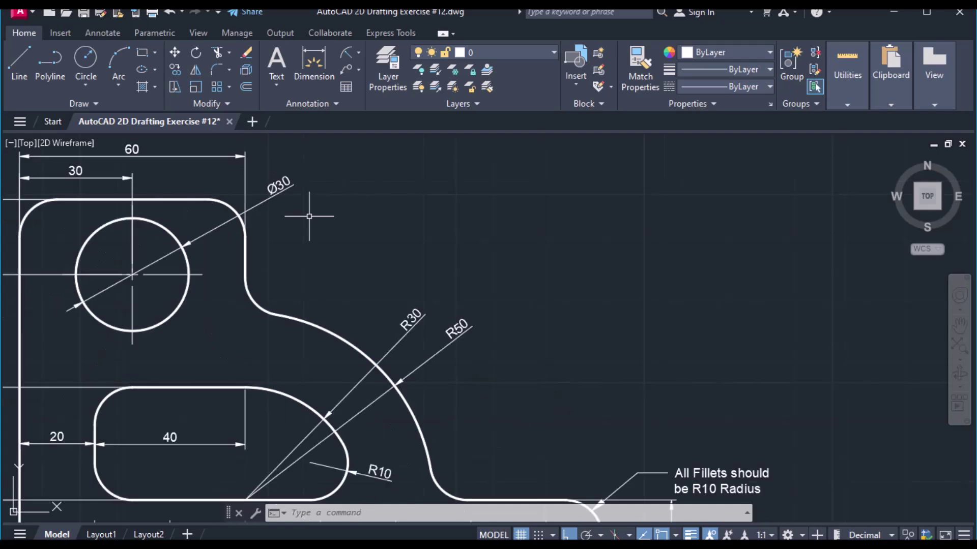
pyautogui.moveTo(872, 303); pyautogui.dragTo(748, 329, button='middle')
pyautogui.click(81, 85)
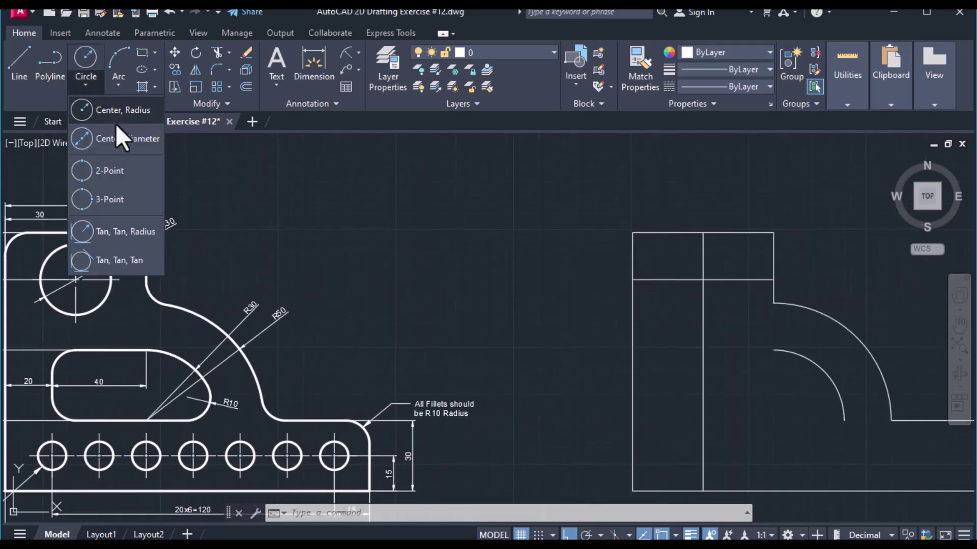
pyautogui.click(115, 136)
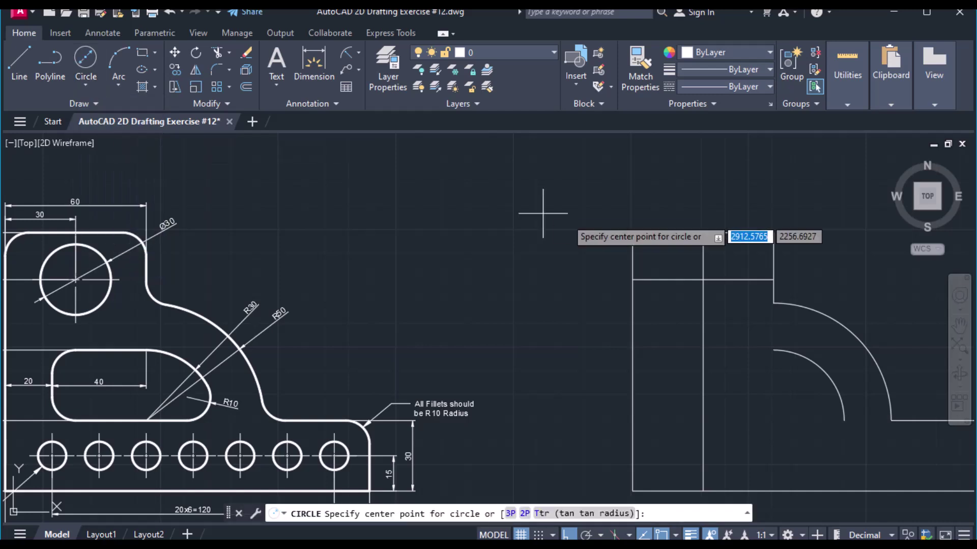
pyautogui.click(703, 280)
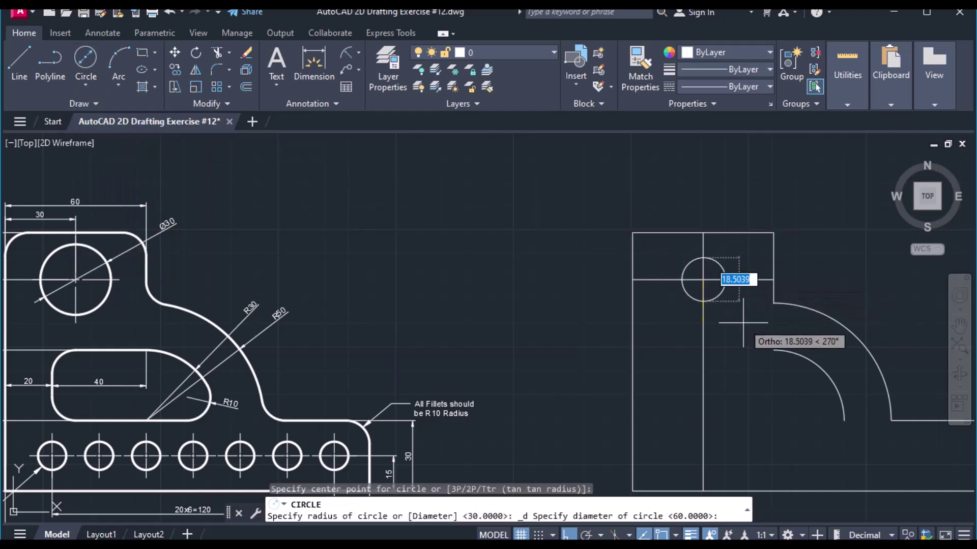
pyautogui.write('3')
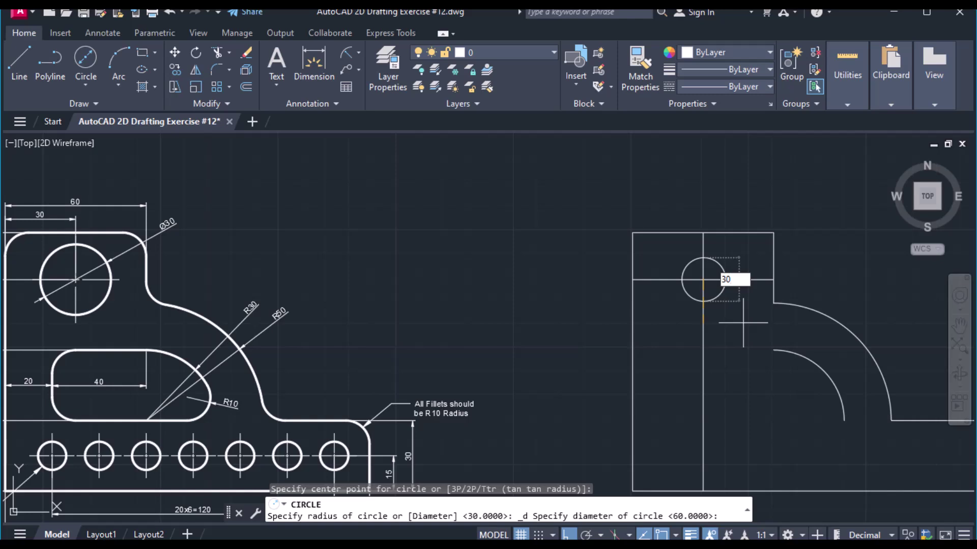
pyautogui.write('0')
pyautogui.press('Return')
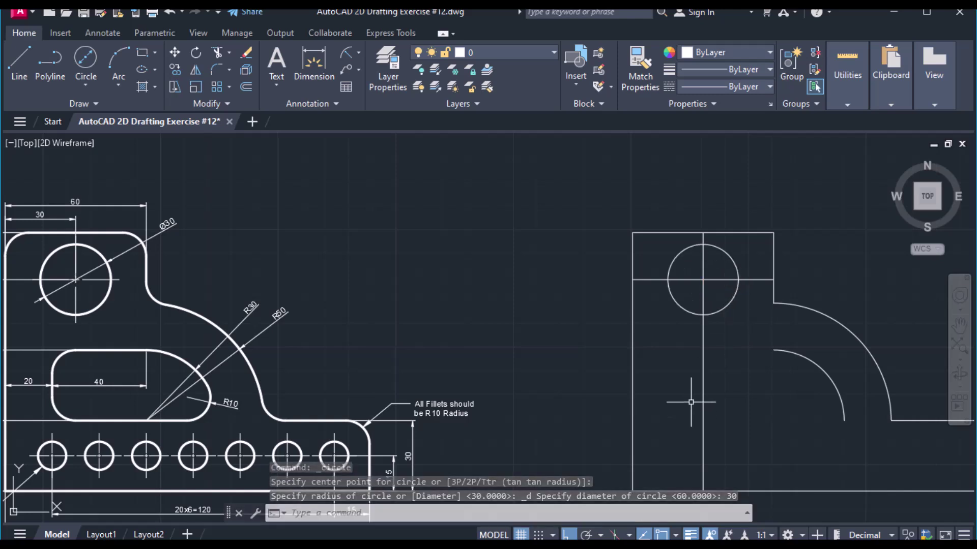
# Step: Erase the vertical and horizontal construction lines passing through the 30-diameter hole
pyautogui.write('E')
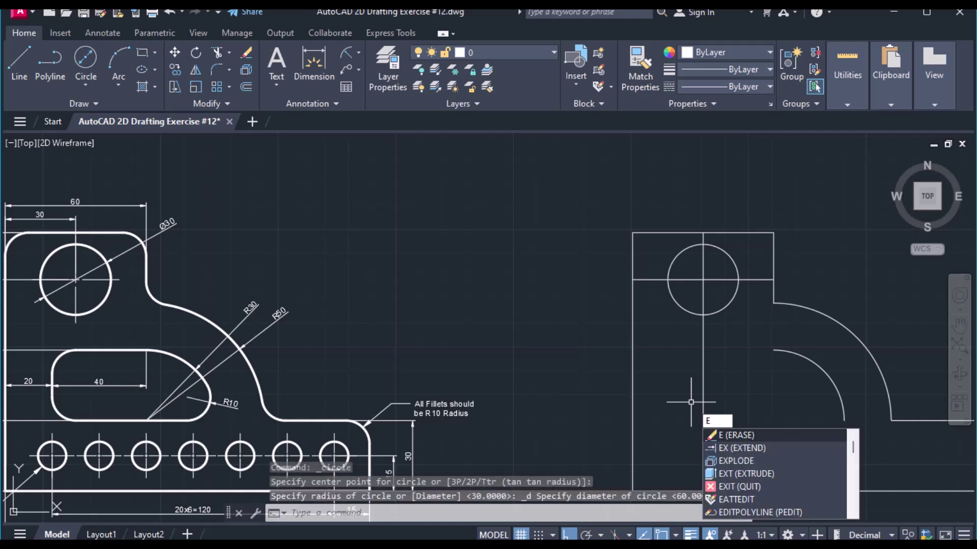
pyautogui.press('Return')
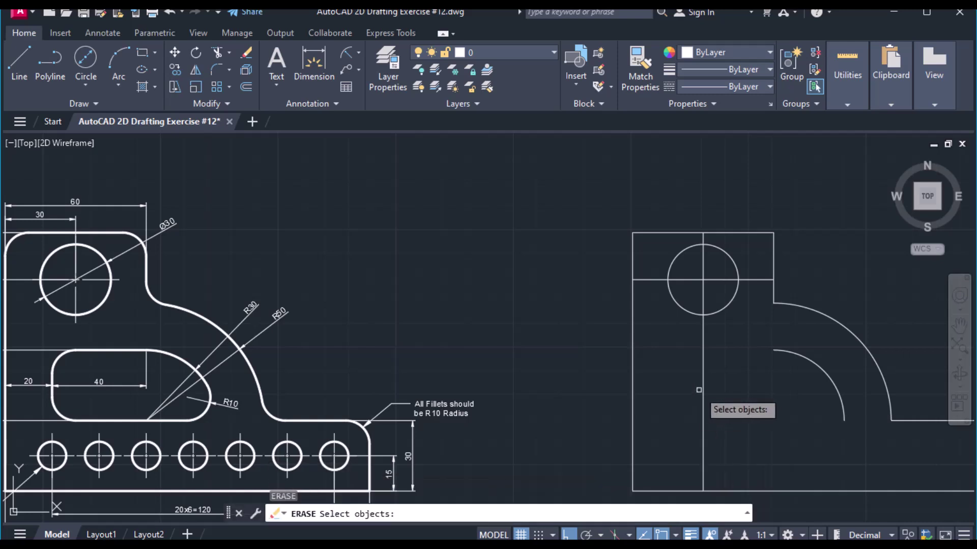
pyautogui.click(702, 391)
pyautogui.click(645, 279)
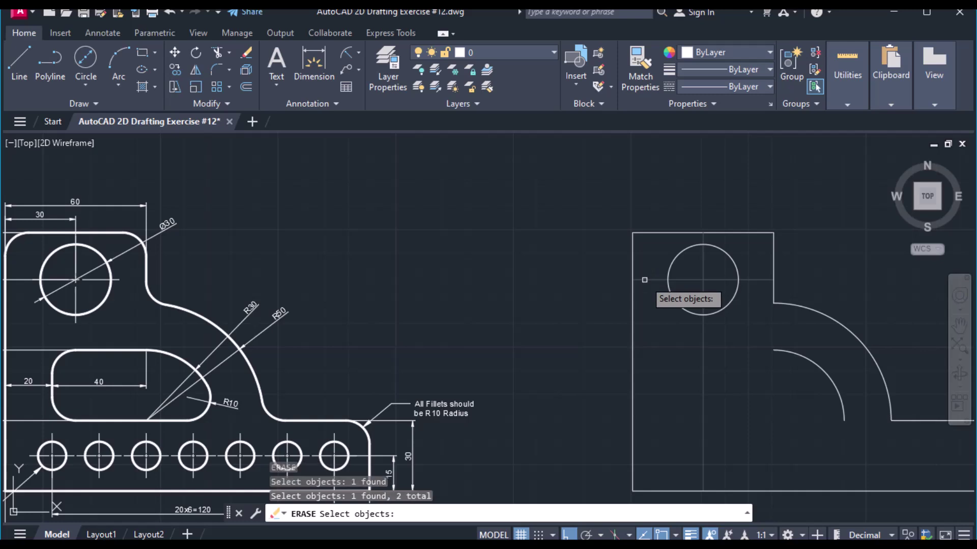
pyautogui.press('Return')
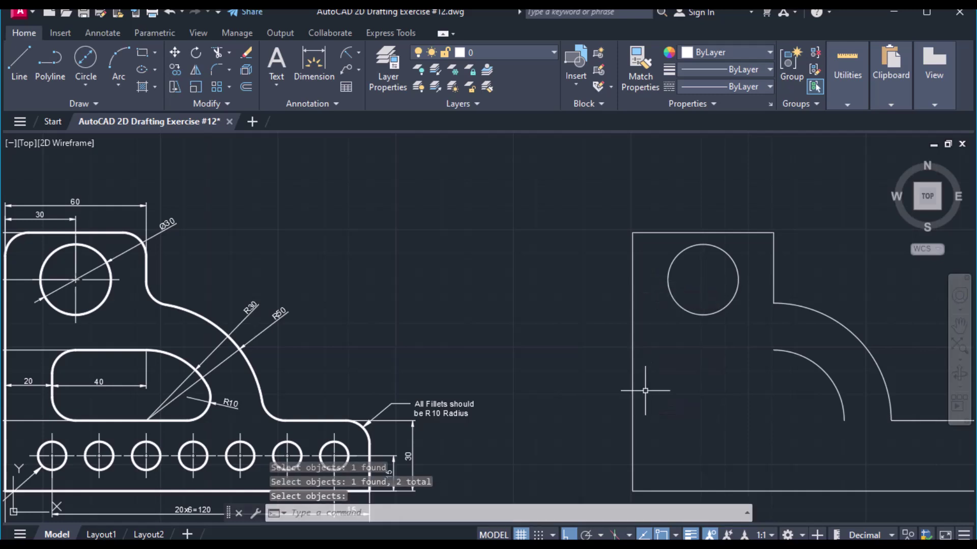
# Step: Add a center mark to the 30-diameter circle in the new plate's upper part
pyautogui.write('cm')
pyautogui.press('Return')
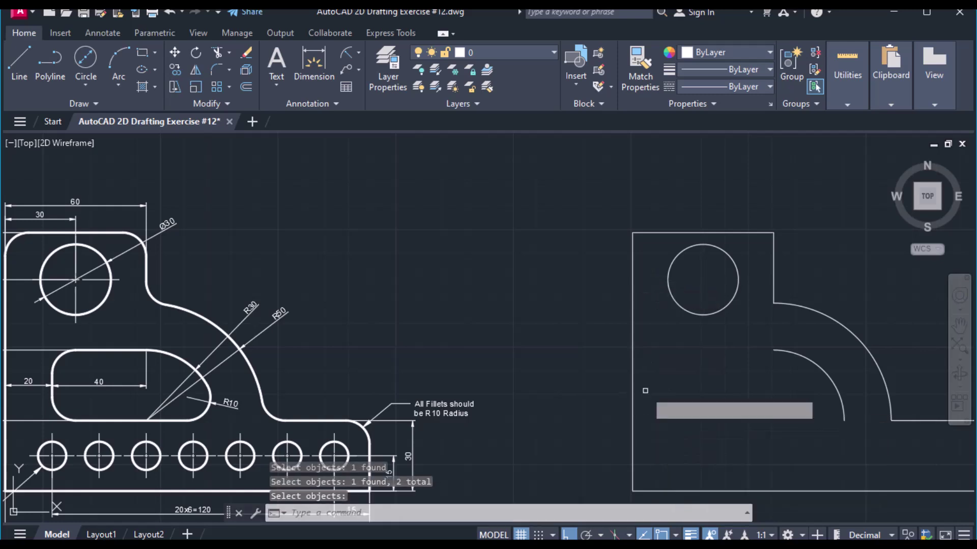
pyautogui.click(670, 266)
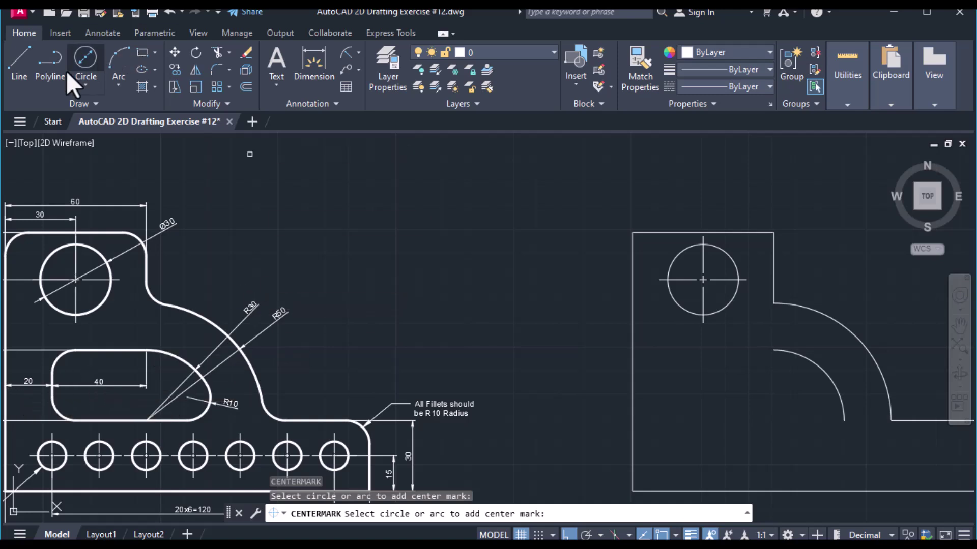
pyautogui.press('Escape')
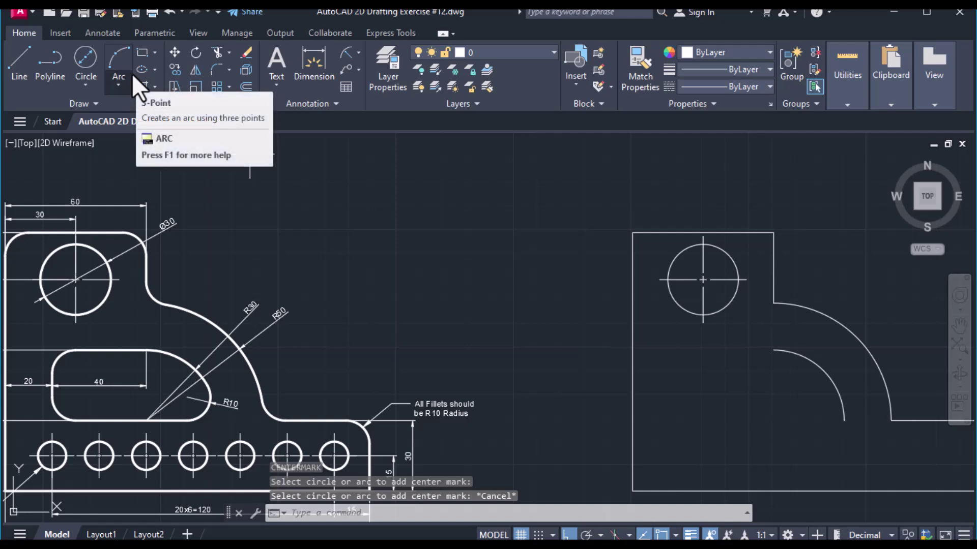
# Step: Draw the inner slot's straight edges from the R30 arc's upper end: 40 left, 30 down, and across to the arc's lower end
pyautogui.click(15, 46)
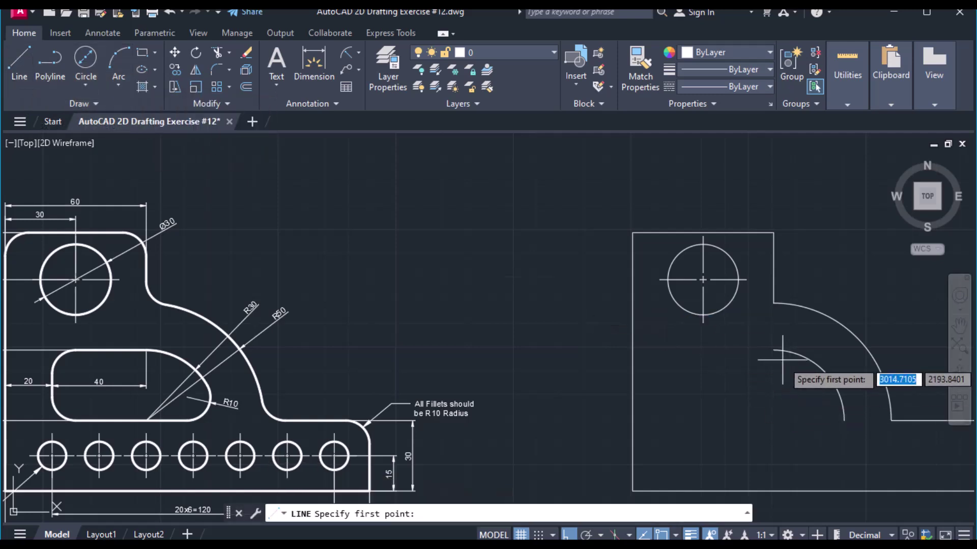
pyautogui.click(773, 349)
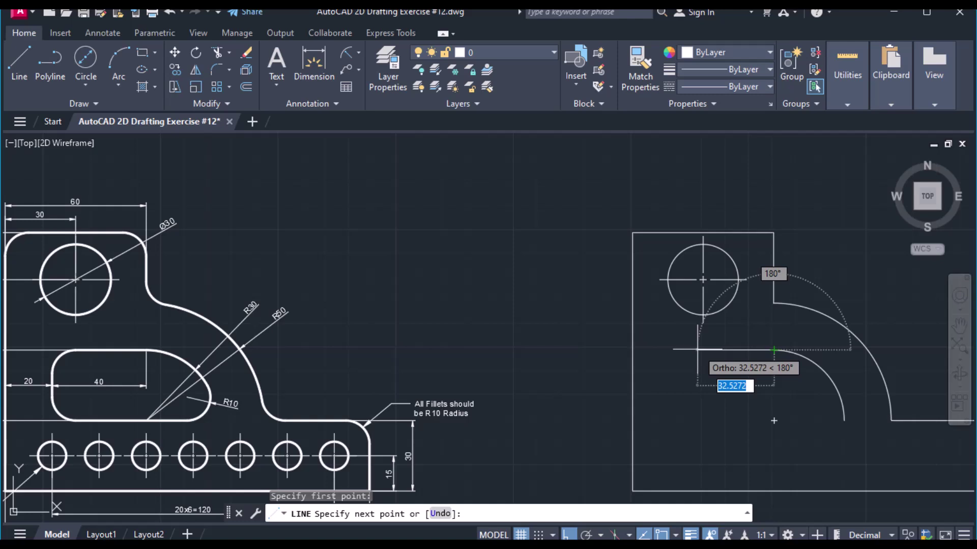
pyautogui.write('40')
pyautogui.press('Return')
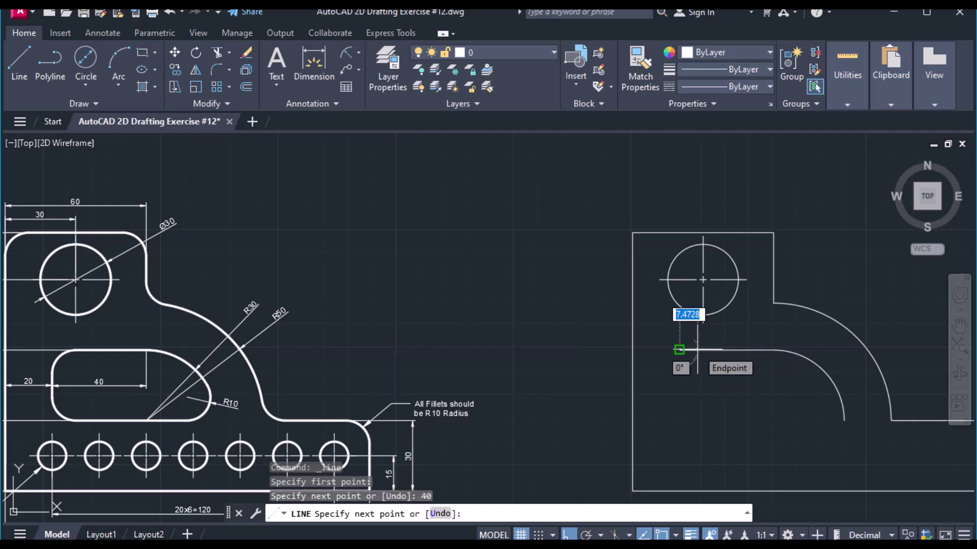
pyautogui.moveTo(627, 388); pyautogui.dragTo(678, 357, button='middle')
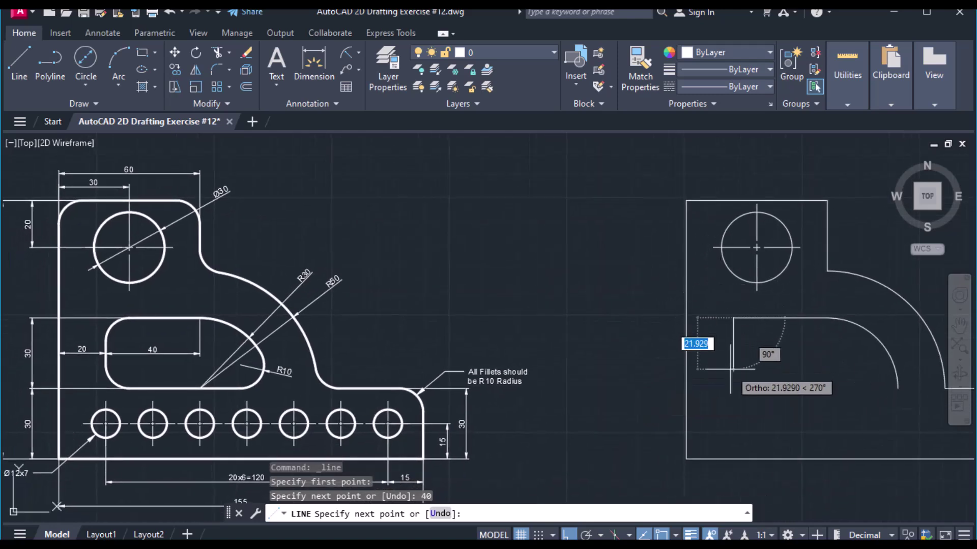
pyautogui.write('30')
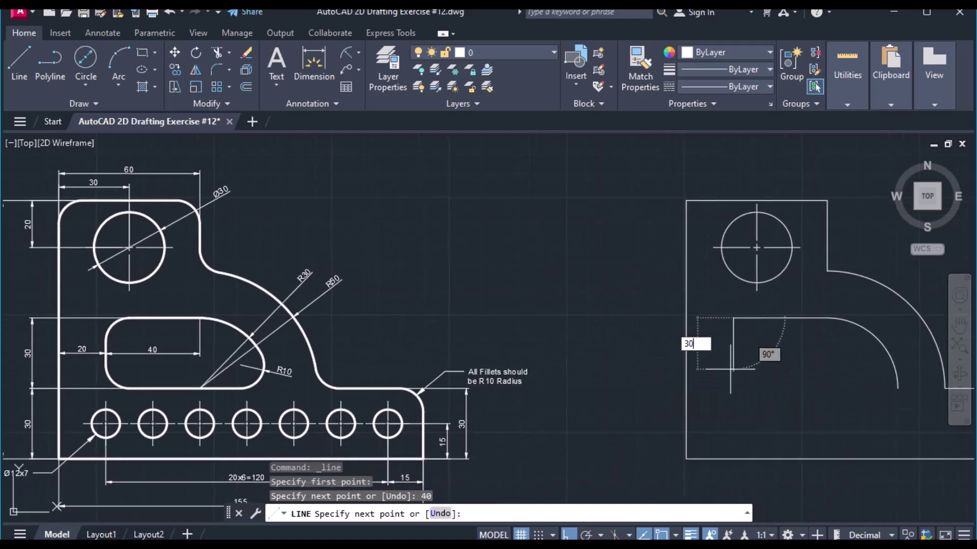
pyautogui.press('Return')
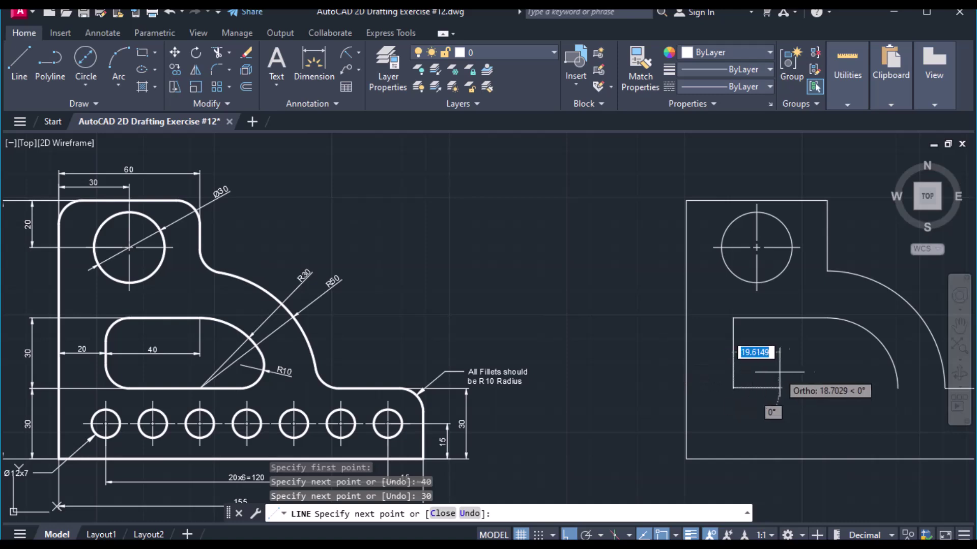
pyautogui.click(898, 388)
pyautogui.press('Return')
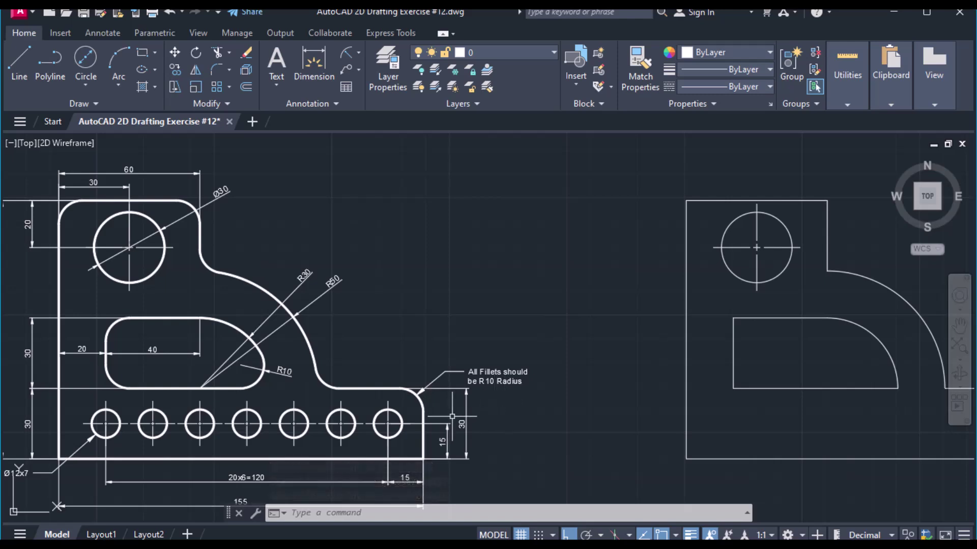
# Step: Offset the new outline's bottom edge 15 units upward to locate the small holes' centre height
pyautogui.scroll(2, 453, 405)
pyautogui.moveTo(452, 405); pyautogui.dragTo(428, 367, button='middle')
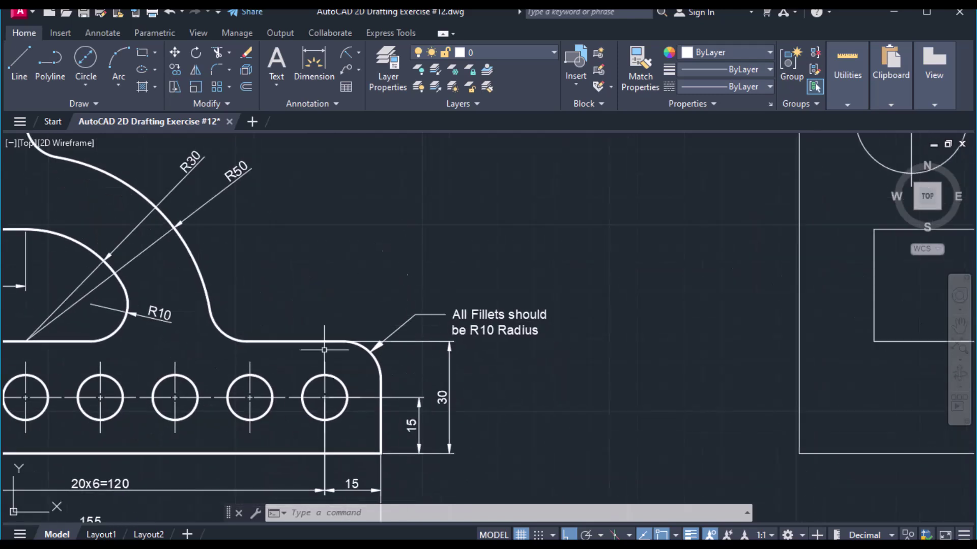
pyautogui.scroll(-2, 280, 453)
pyautogui.moveTo(280, 452); pyautogui.dragTo(281, 388, button='middle')
pyautogui.moveTo(141, 396)
pyautogui.mouseDown(button='middle')
pyautogui.moveTo(239, 391)
pyautogui.moveTo(56, 416)
pyautogui.mouseUp(button='middle')
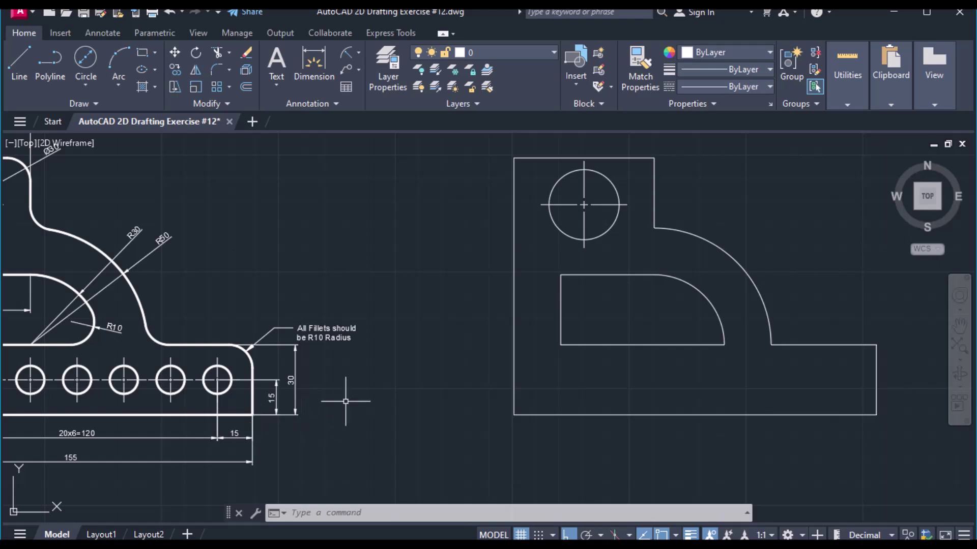
pyautogui.write('ffset')
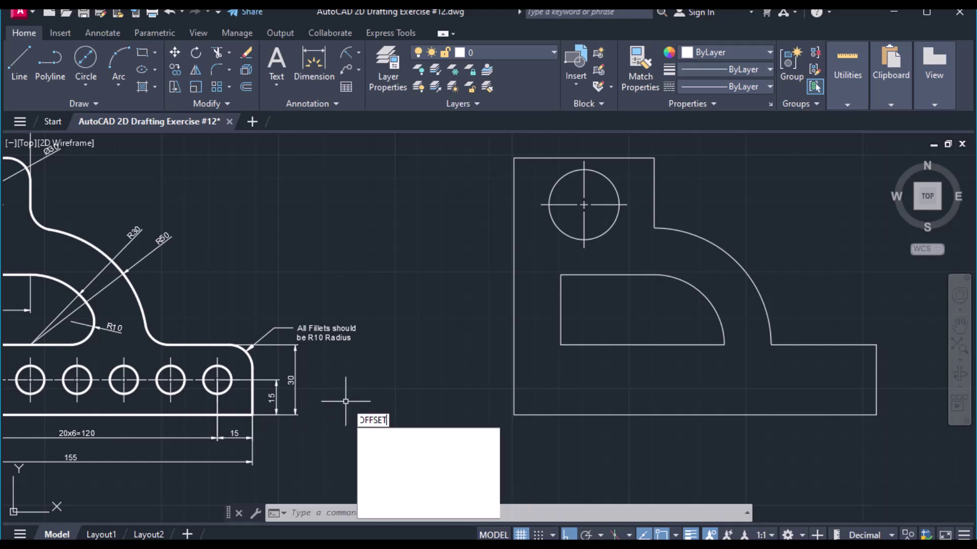
pyautogui.press('Return')
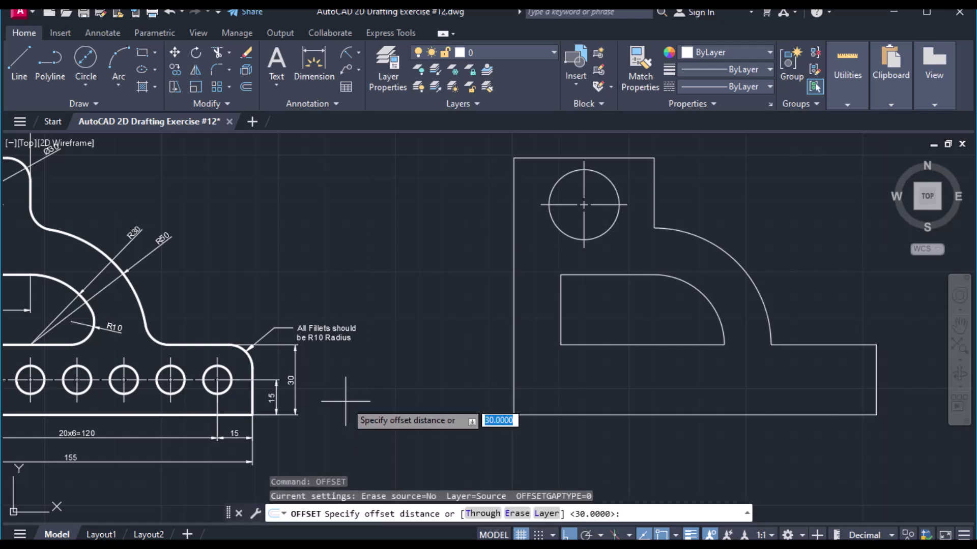
pyautogui.press('Return')
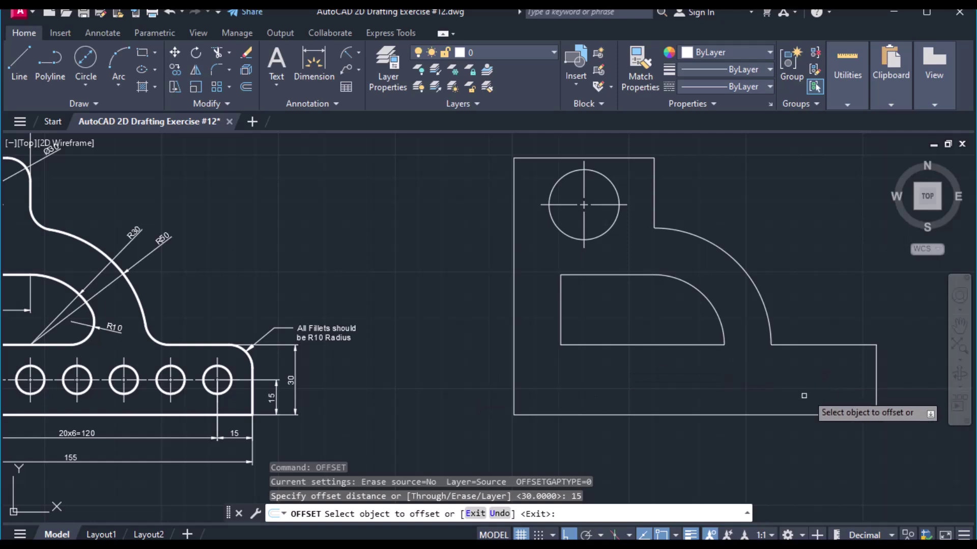
pyautogui.click(793, 414)
pyautogui.click(796, 396)
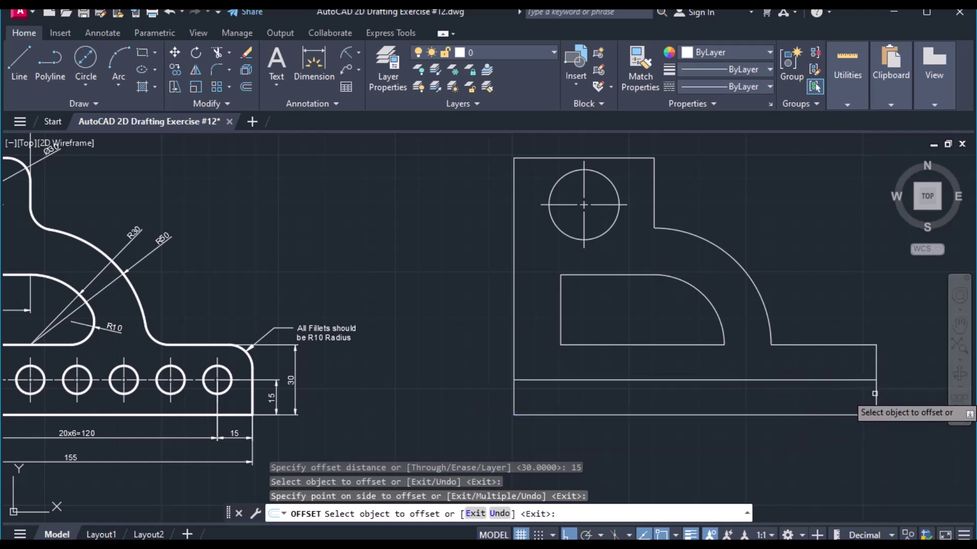
# Step: Offset the new outline's short right edge 15 units to the left and end the Offset command
pyautogui.click(877, 394)
pyautogui.click(847, 396)
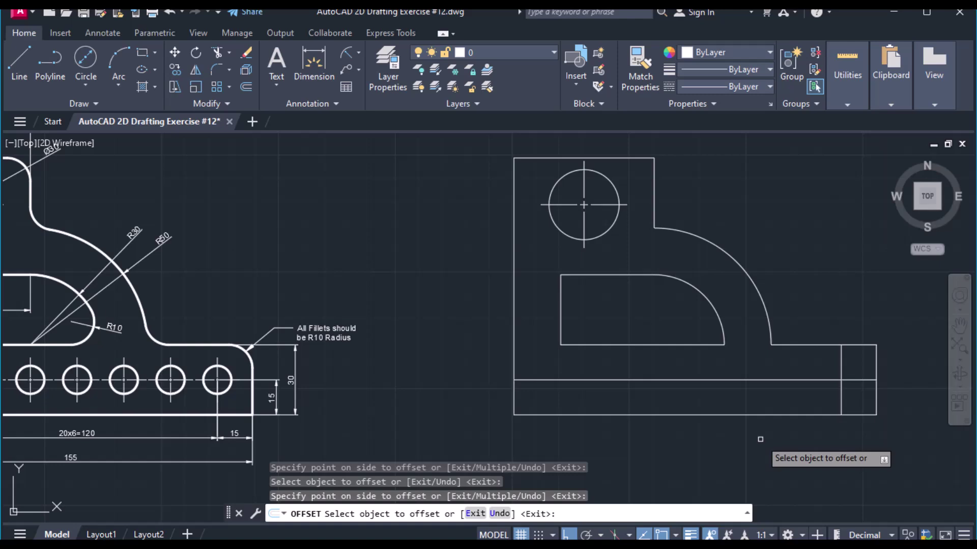
pyautogui.press('Escape')
# Step: Draw a circle of diameter 12 centred at the intersection of the two construction lines near the plate's lower-right corner
pyautogui.moveTo(55, 427); pyautogui.dragTo(351, 413, button='middle')
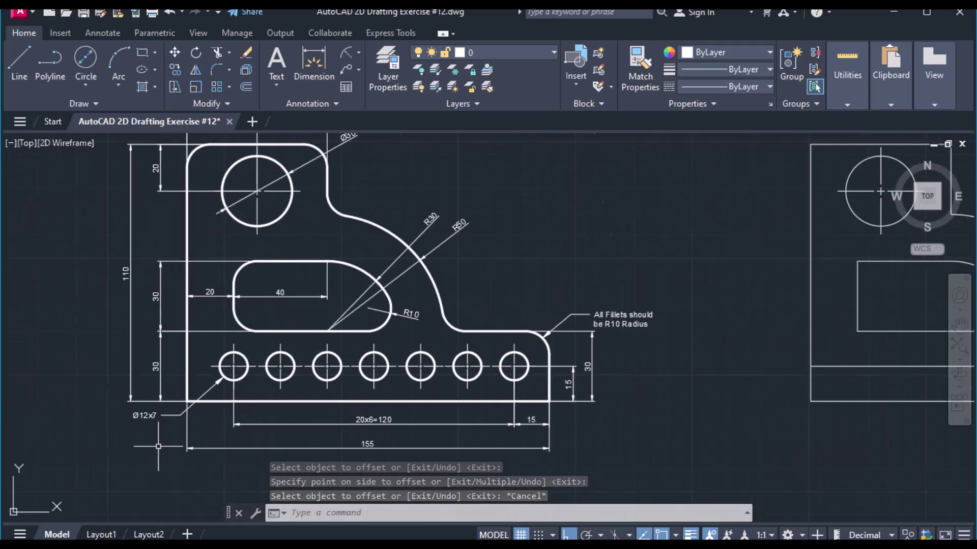
pyautogui.scroll(2, 153, 445)
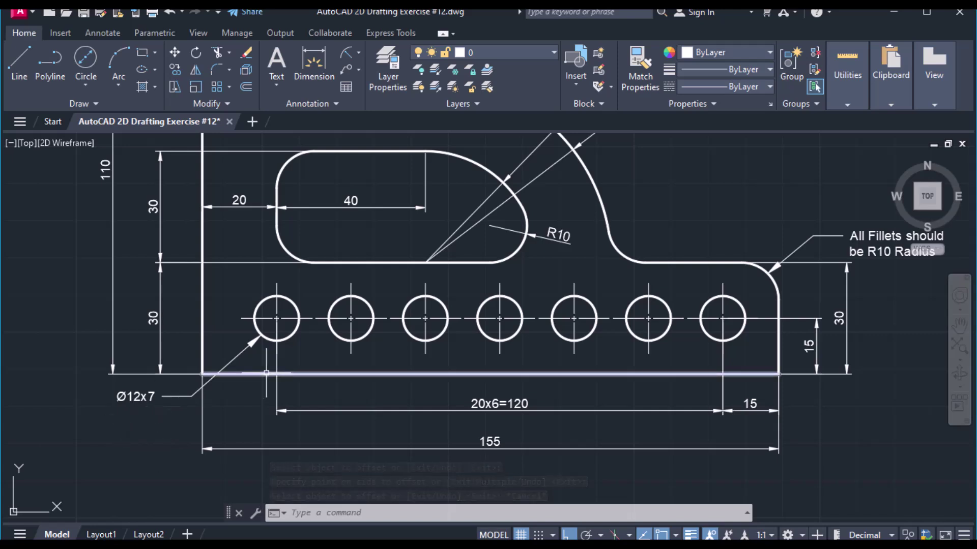
pyautogui.scroll(-2, 389, 380)
pyautogui.moveTo(731, 381)
pyautogui.mouseDown(button='middle')
pyautogui.moveTo(131, 371)
pyautogui.moveTo(2, 387)
pyautogui.moveTo(275, 392)
pyautogui.mouseUp(button='middle')
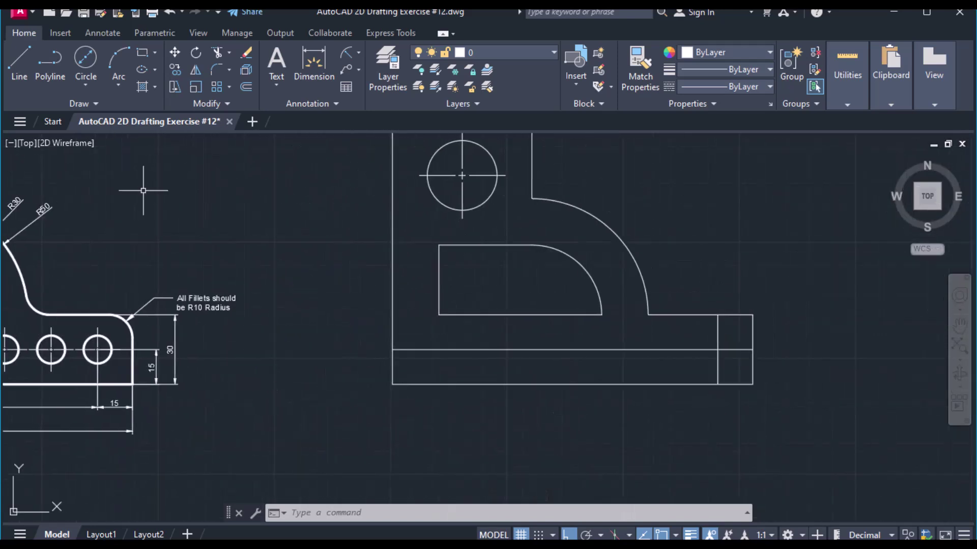
pyautogui.click(86, 84)
pyautogui.click(95, 125)
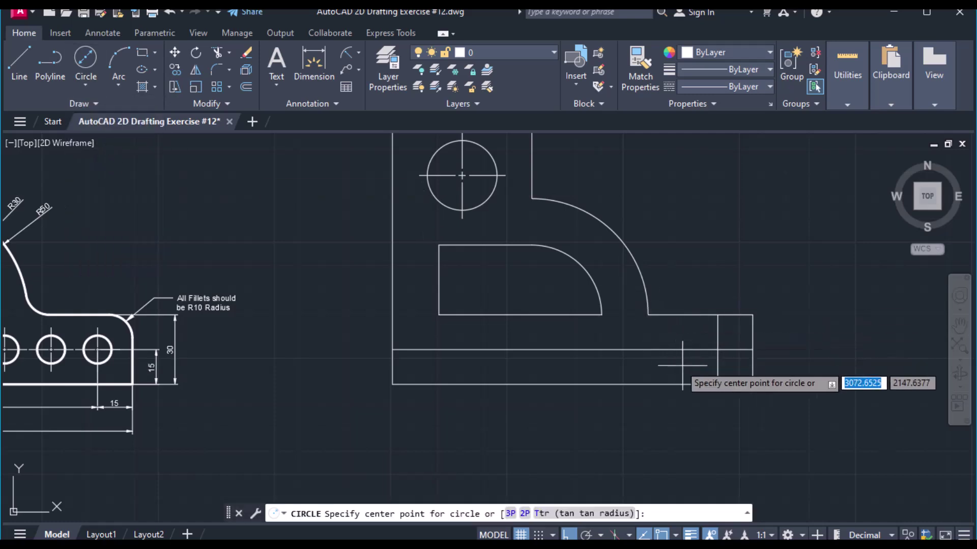
pyautogui.click(718, 350)
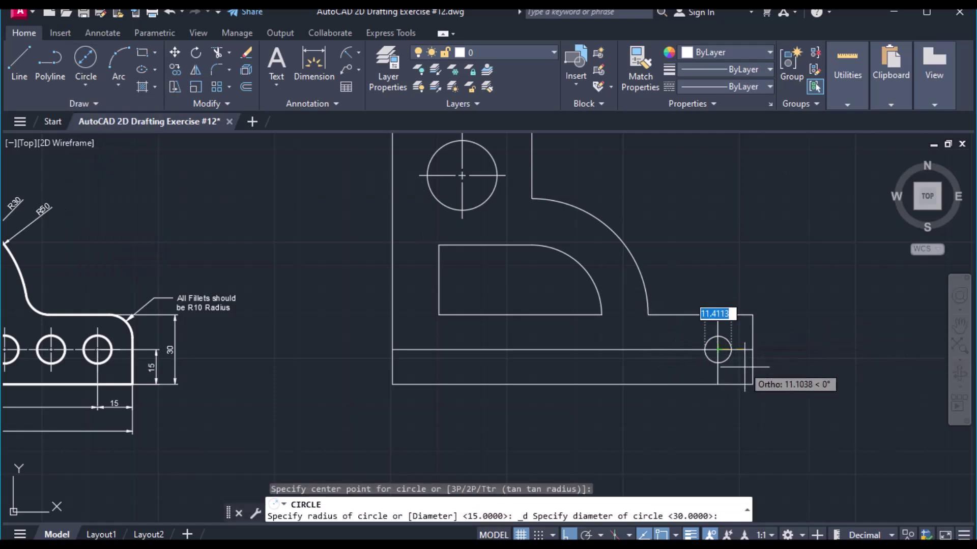
pyautogui.write('12')
pyautogui.press('Return')
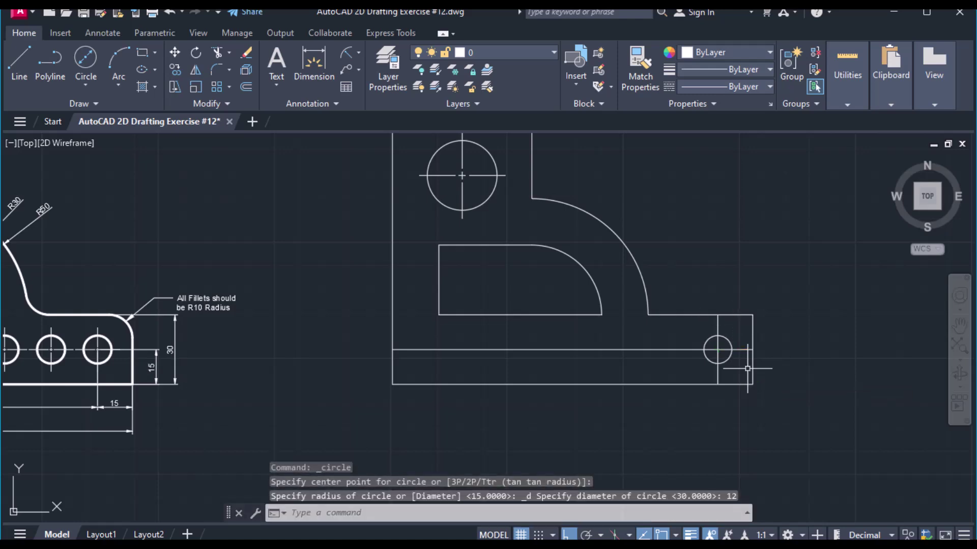
# Step: Erase the horizontal and vertical construction lines passing through the 12-diameter hole
pyautogui.write('e')
pyautogui.press('Return')
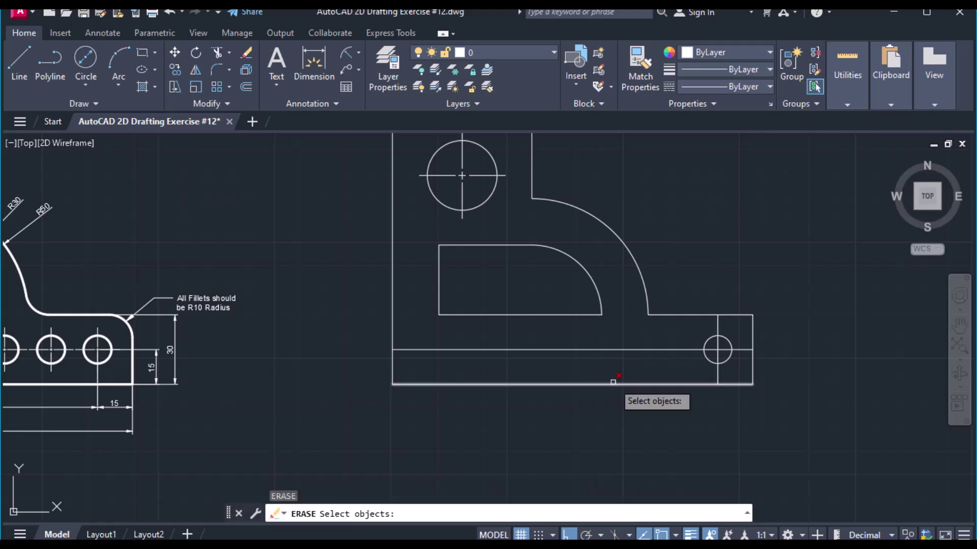
pyautogui.click(630, 351)
pyautogui.click(719, 328)
pyautogui.press('Return')
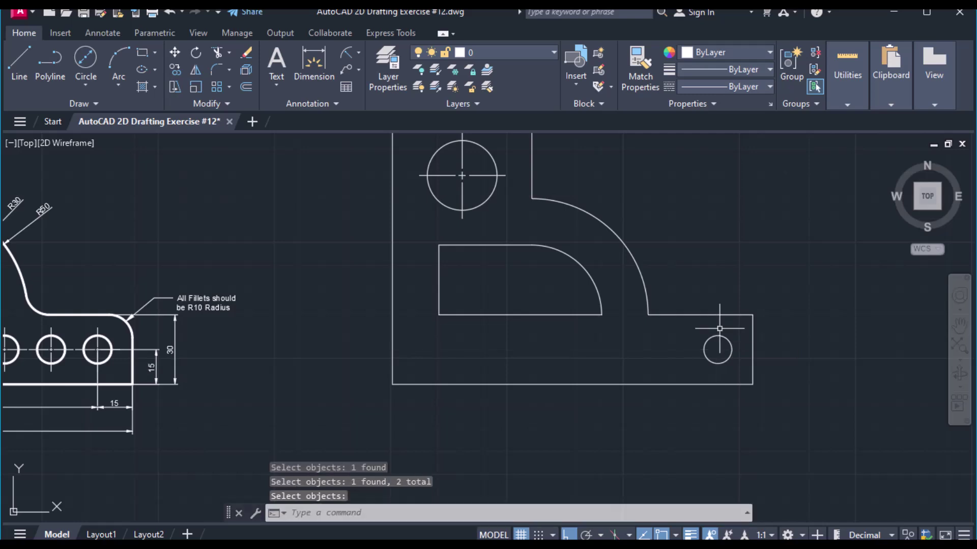
# Step: Add a center mark to the 12-diameter circle near the plate's lower-right corner
pyautogui.write('cen')
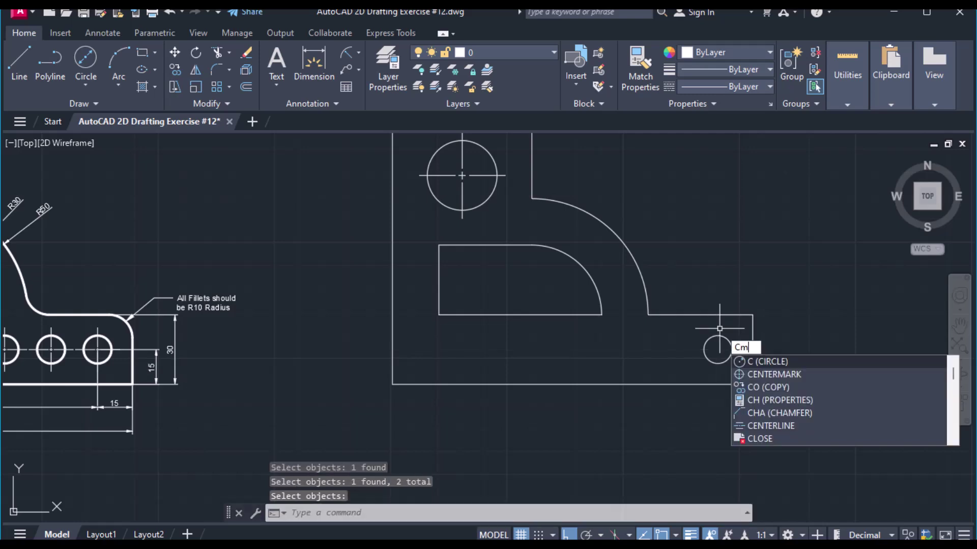
pyautogui.press('Return')
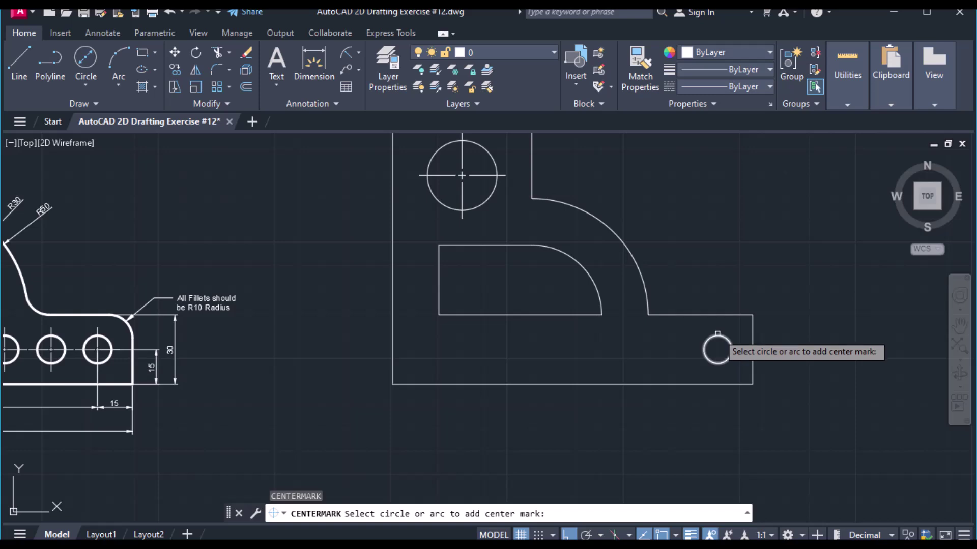
pyautogui.click(723, 338)
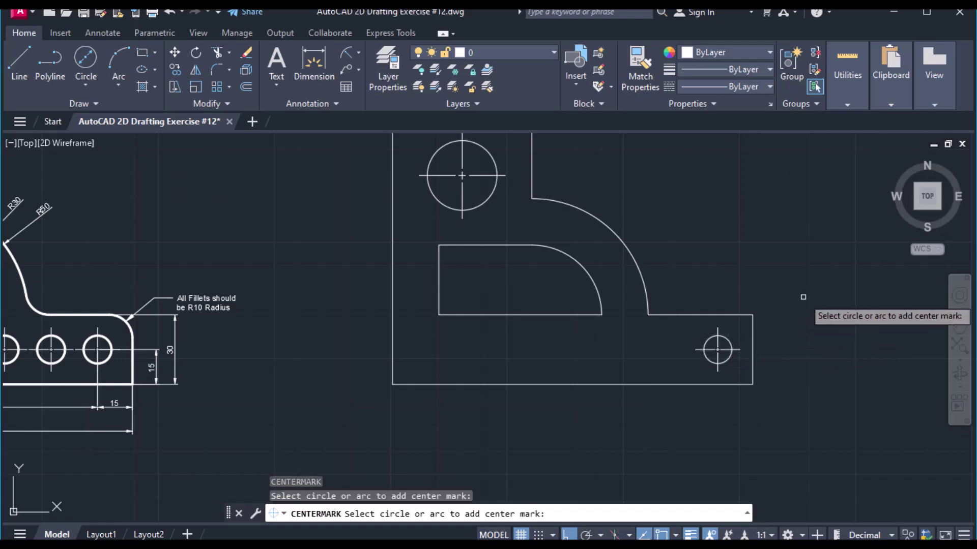
pyautogui.press('Escape')
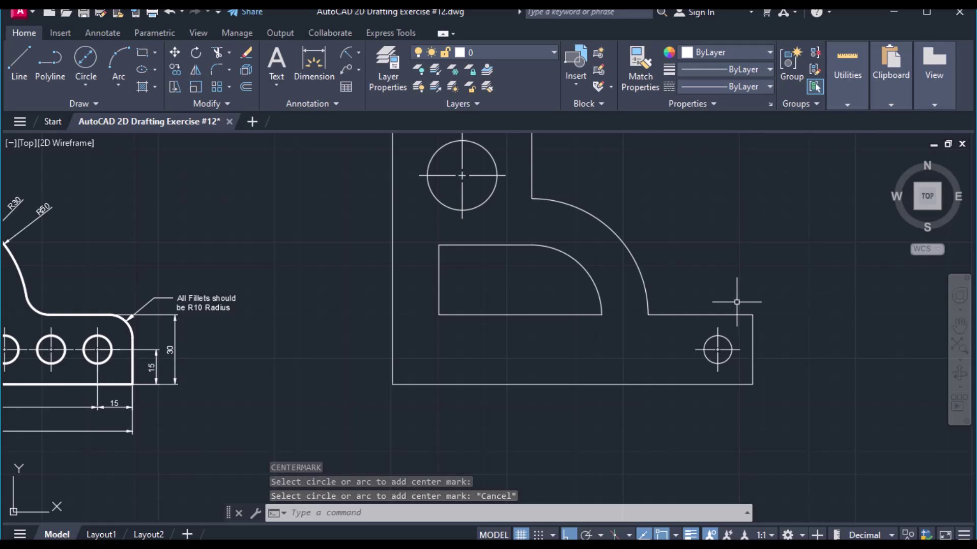
# Step: Start a rectangular array of the 12-diameter circle and its center mark near the plate's lower-right corner
pyautogui.write('array')
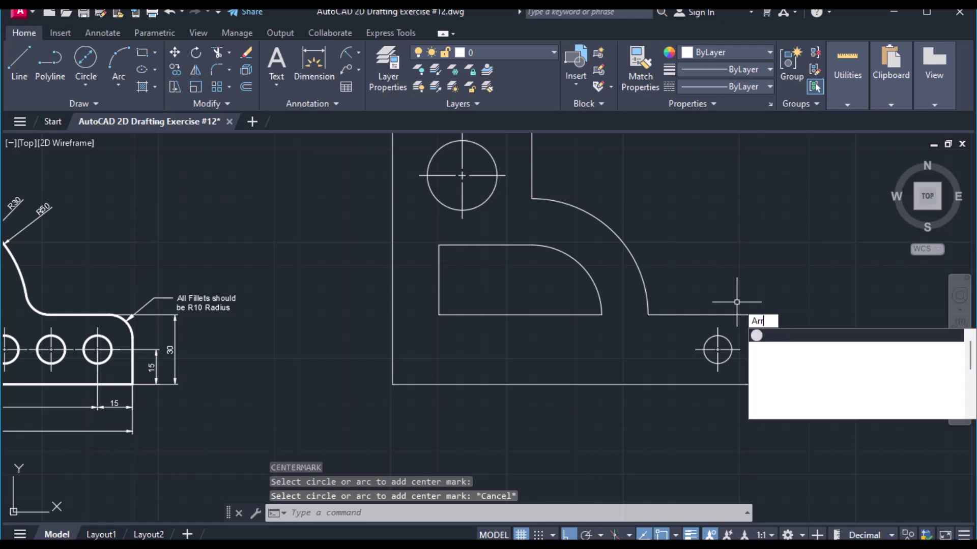
pyautogui.press('Return')
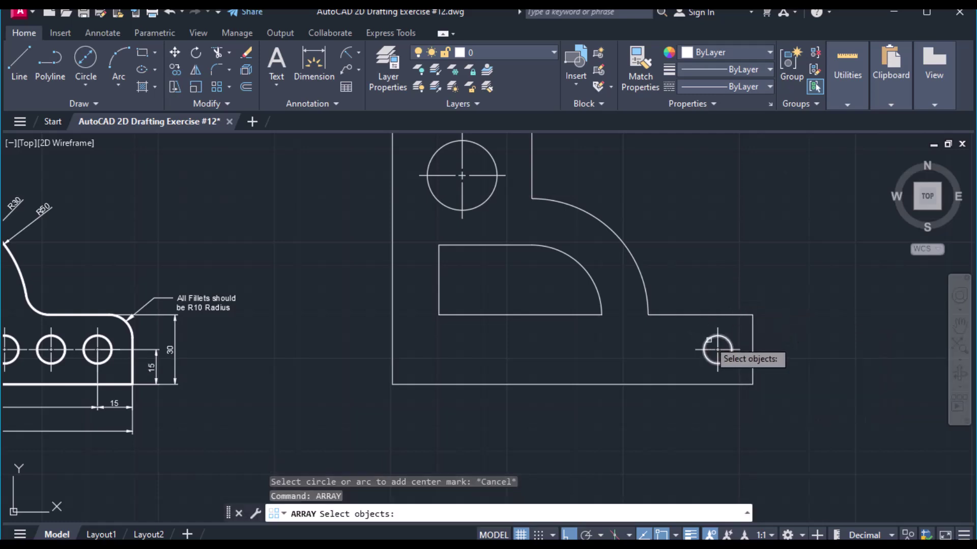
pyautogui.click(704, 341)
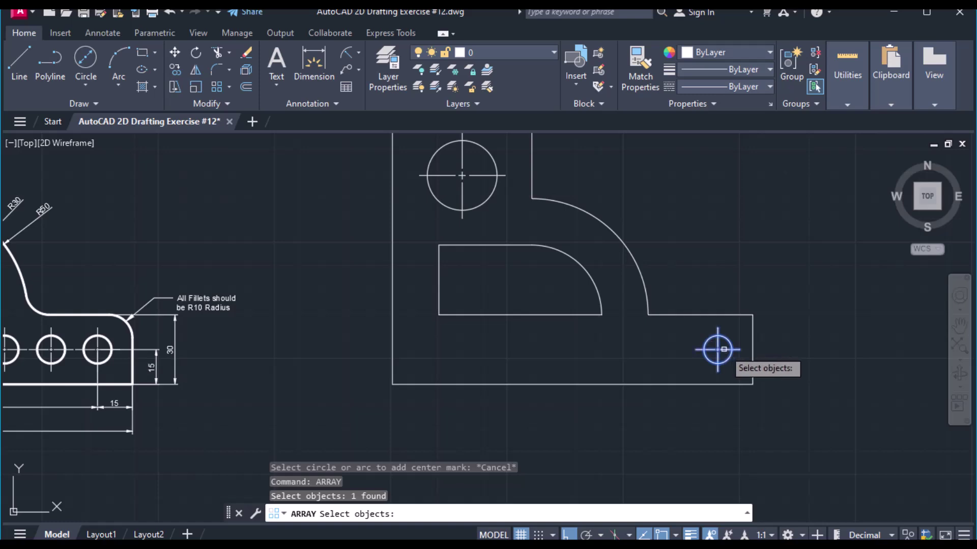
pyautogui.click(724, 350)
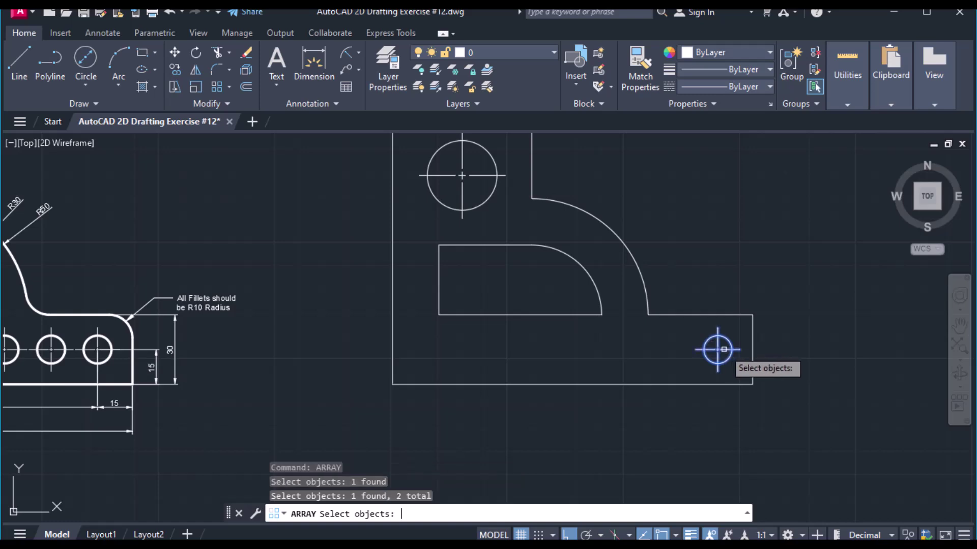
pyautogui.press('Return')
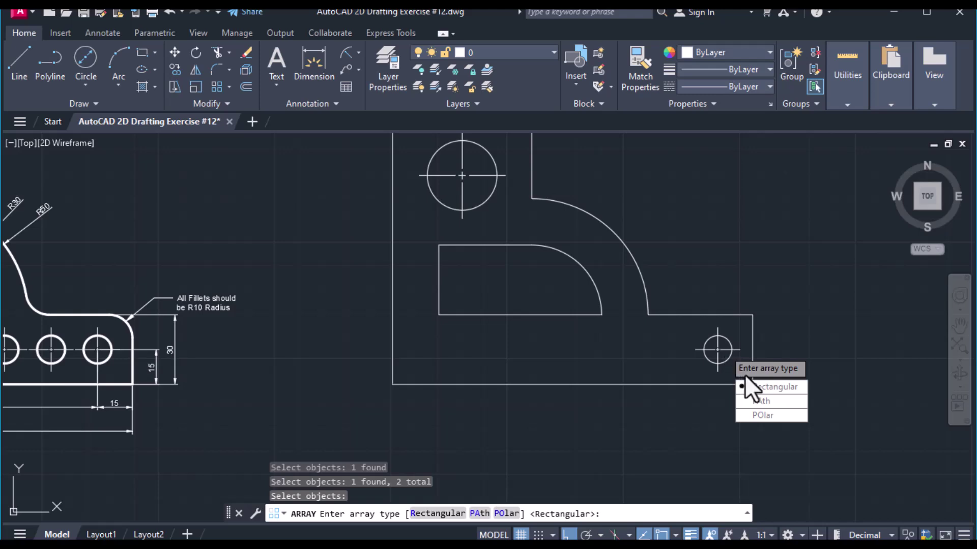
pyautogui.click(777, 386)
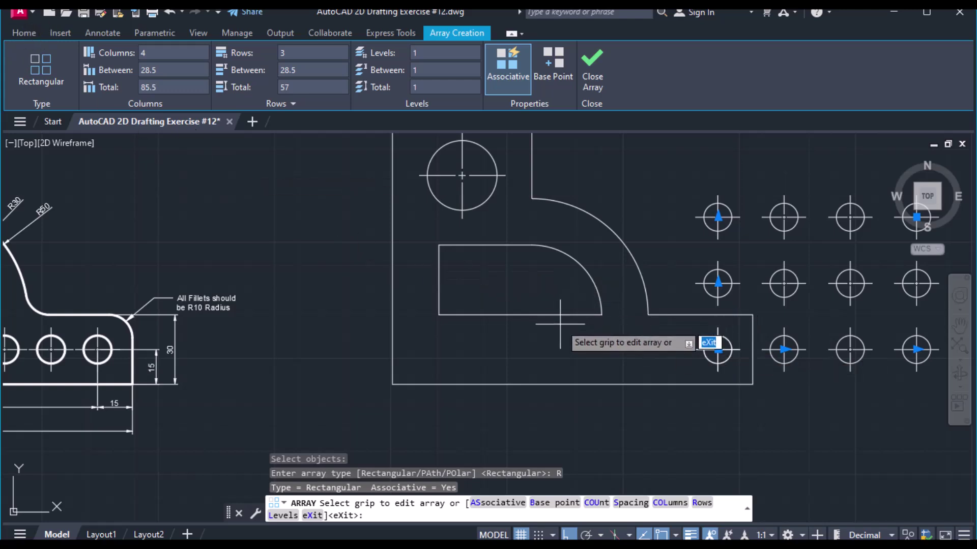
# Step: Set the hole array to 7 columns and 1 row
pyautogui.moveTo(566, 356); pyautogui.dragTo(474, 359, button='middle')
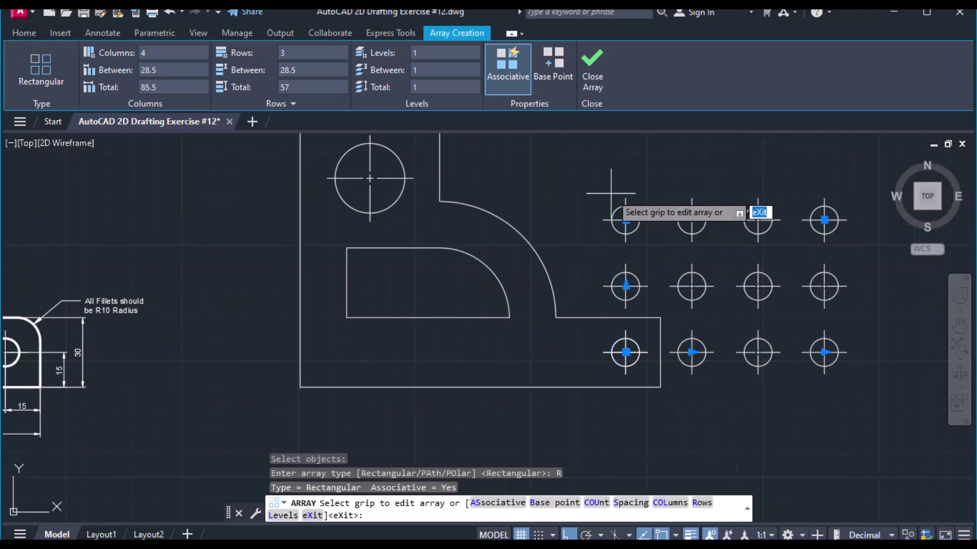
pyautogui.click(149, 53)
pyautogui.write('7')
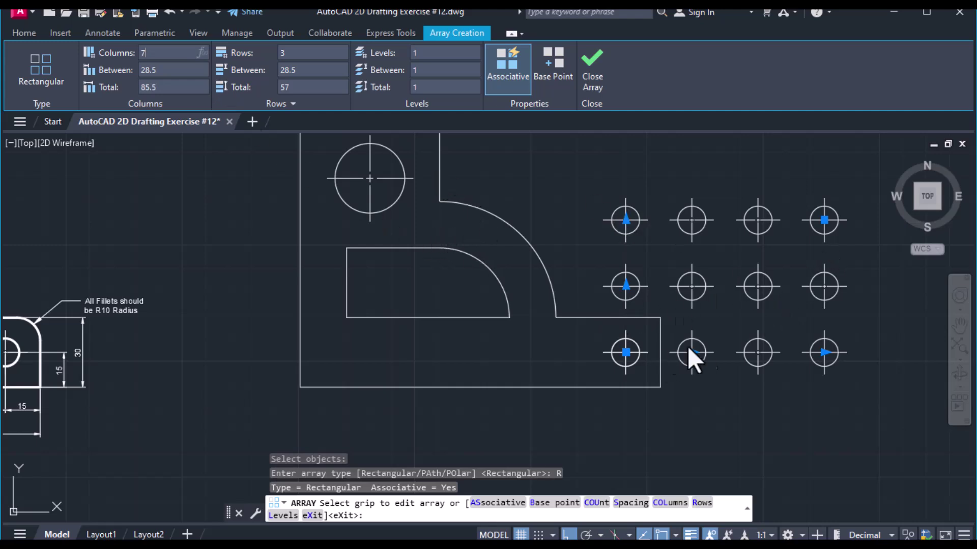
pyautogui.click(300, 52)
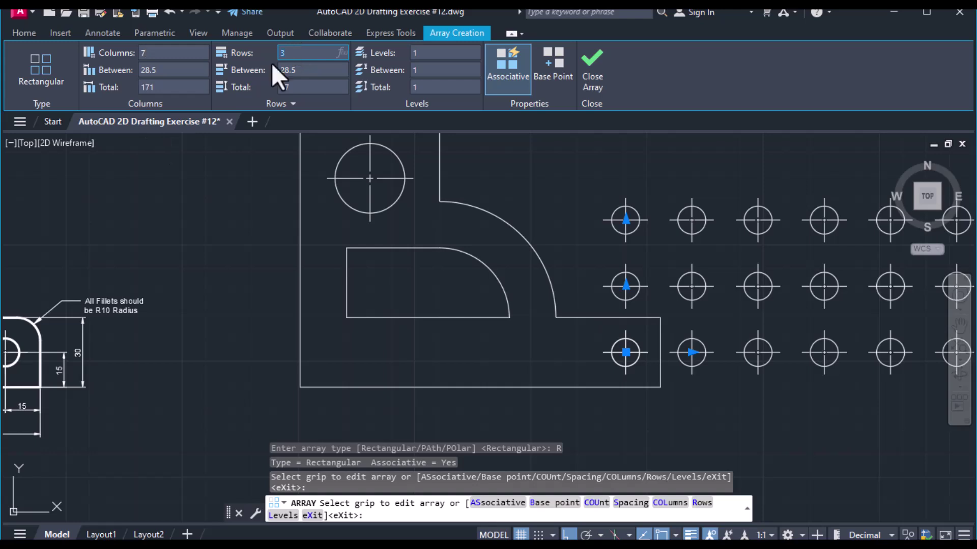
pyautogui.write('1')
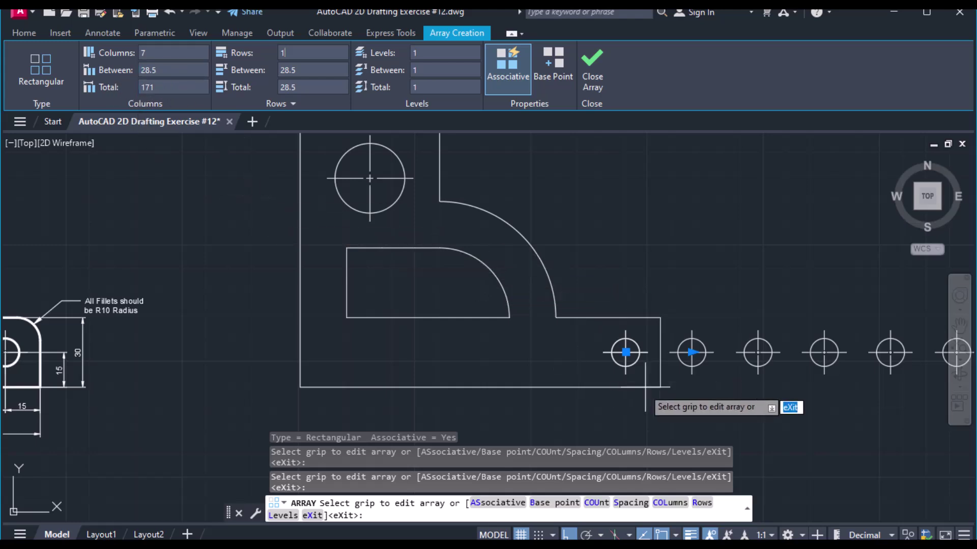
# Step: Set the hole array's column spacing to 20 and compare it with the reference drawing's hole spacing
pyautogui.click(173, 70)
pyautogui.write('20')
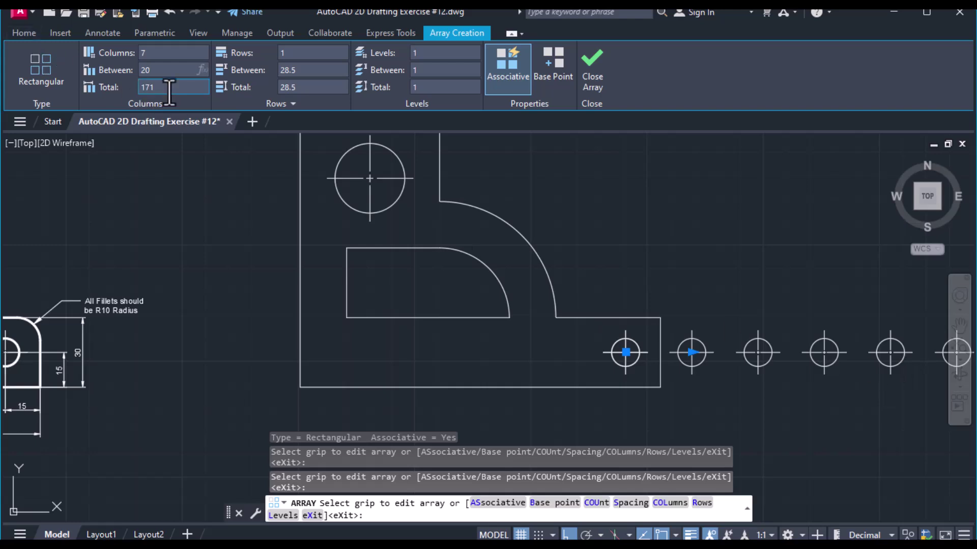
pyautogui.press('Return')
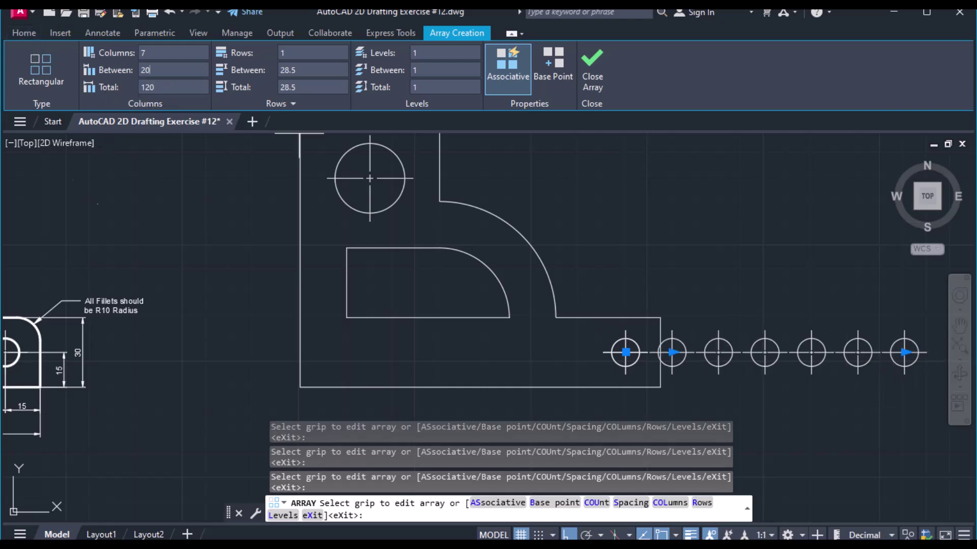
pyautogui.moveTo(104, 237); pyautogui.dragTo(570, 197, button='middle')
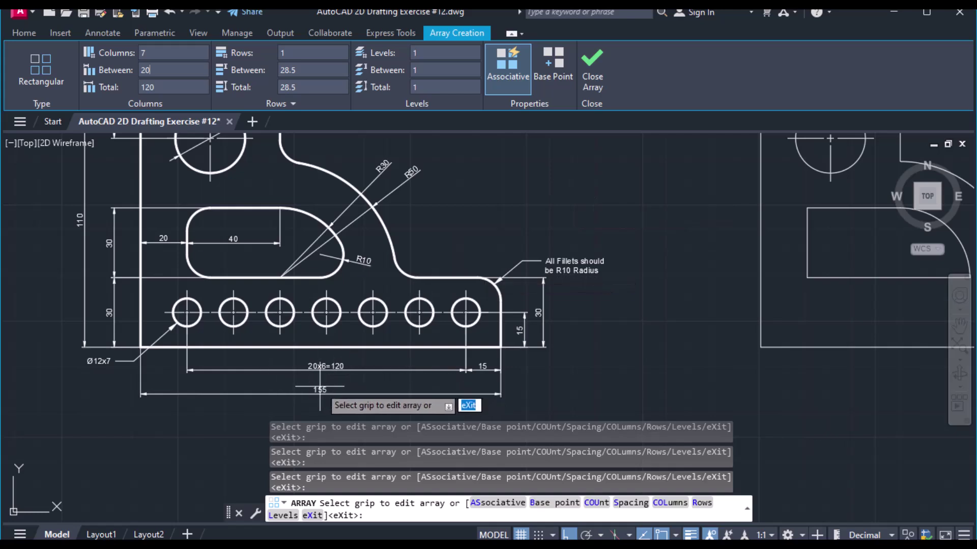
pyautogui.moveTo(629, 379); pyautogui.dragTo(147, 410, button='middle')
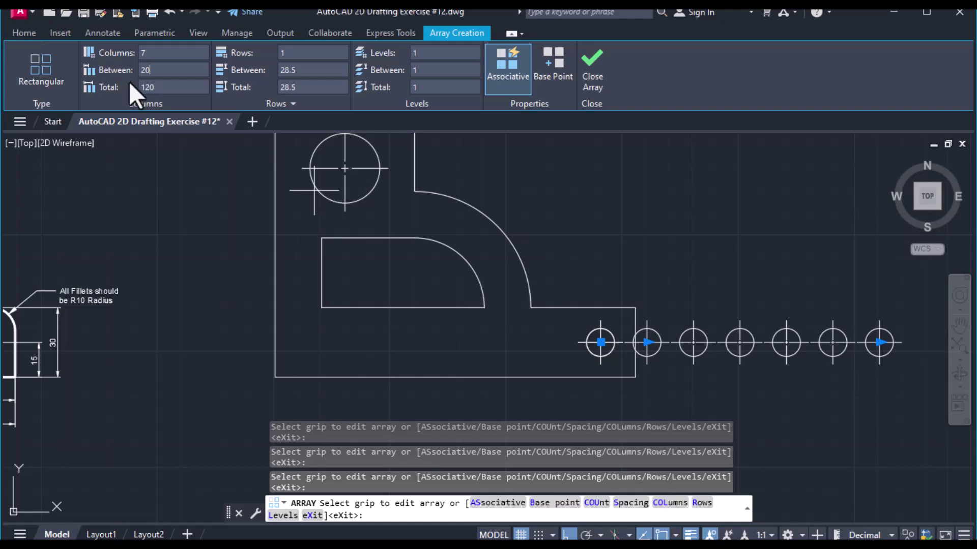
# Step: Reverse the hole array toward the plate's left edge with a column spacing of -20 and finish the array
pyautogui.press('Return')
pyautogui.press('Left')
pyautogui.write('-')
pyautogui.press('Return')
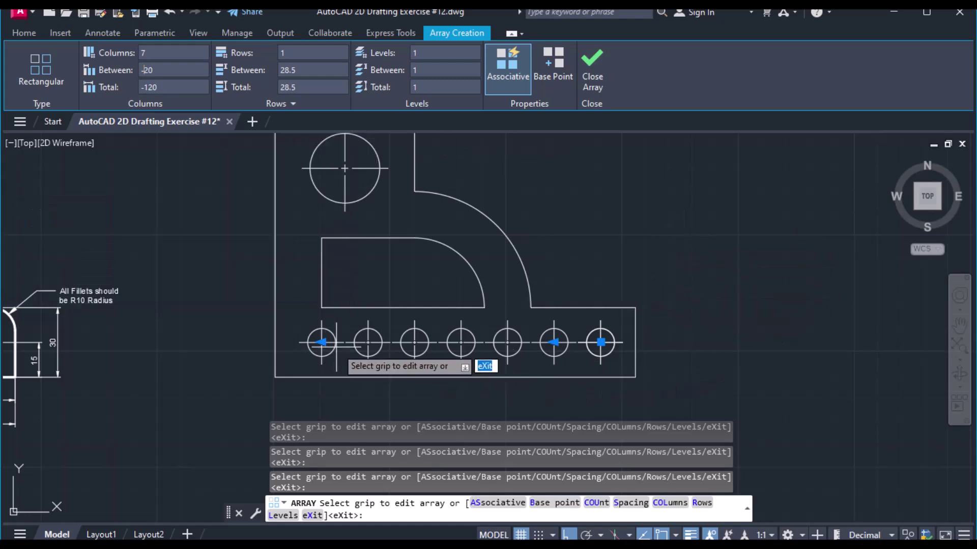
pyautogui.scroll(-2, 336, 347)
pyautogui.moveTo(336, 348); pyautogui.dragTo(441, 330, button='middle')
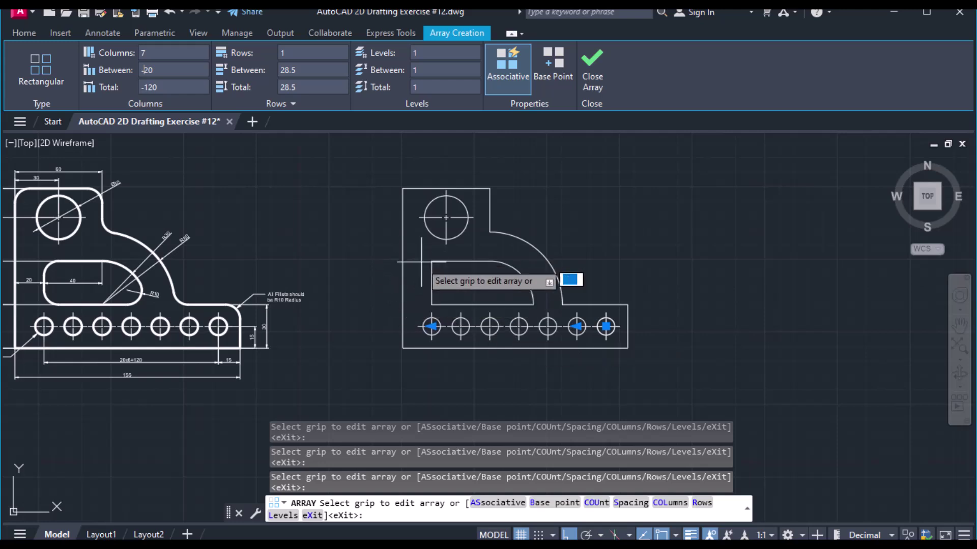
pyautogui.scroll(2, 274, 307)
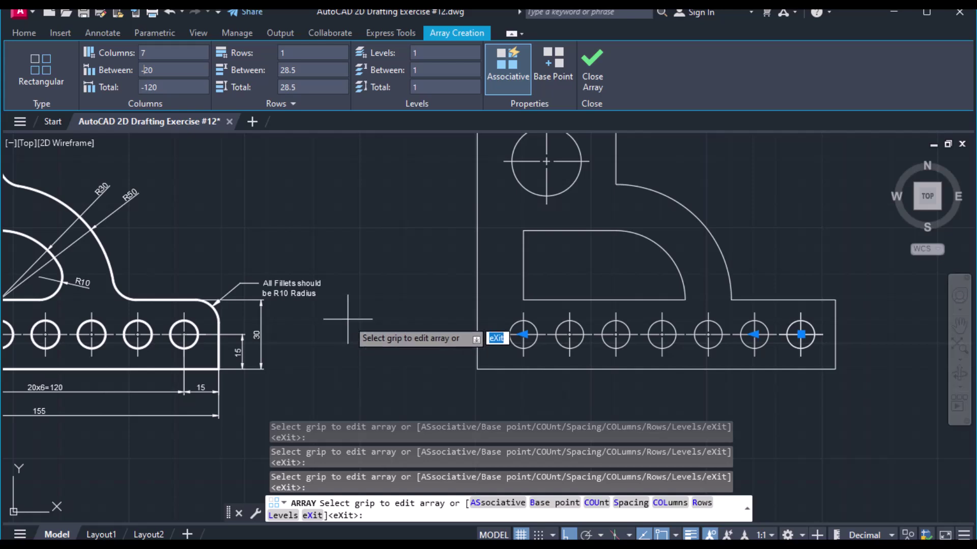
pyautogui.click(593, 76)
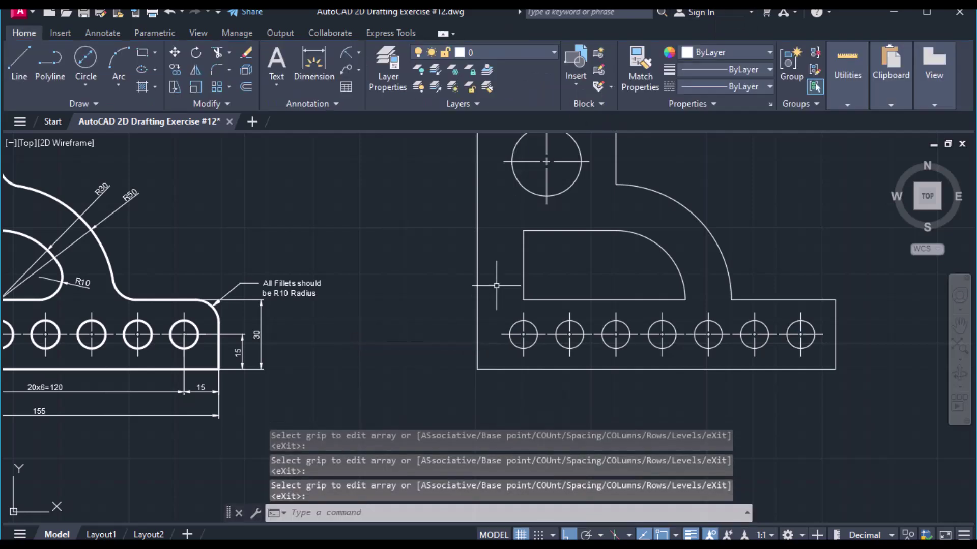
# Step: Fillet the corner between the new outline's short right edge and the horizontal edge above it with radius 10
pyautogui.write('fi')
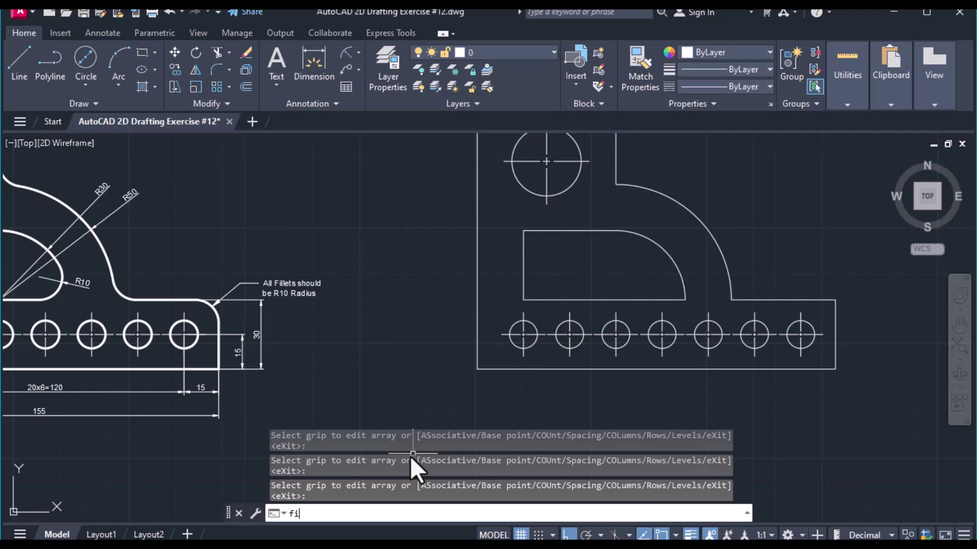
pyautogui.write('llet')
pyautogui.press('Return')
pyautogui.write('r')
pyautogui.press('Return')
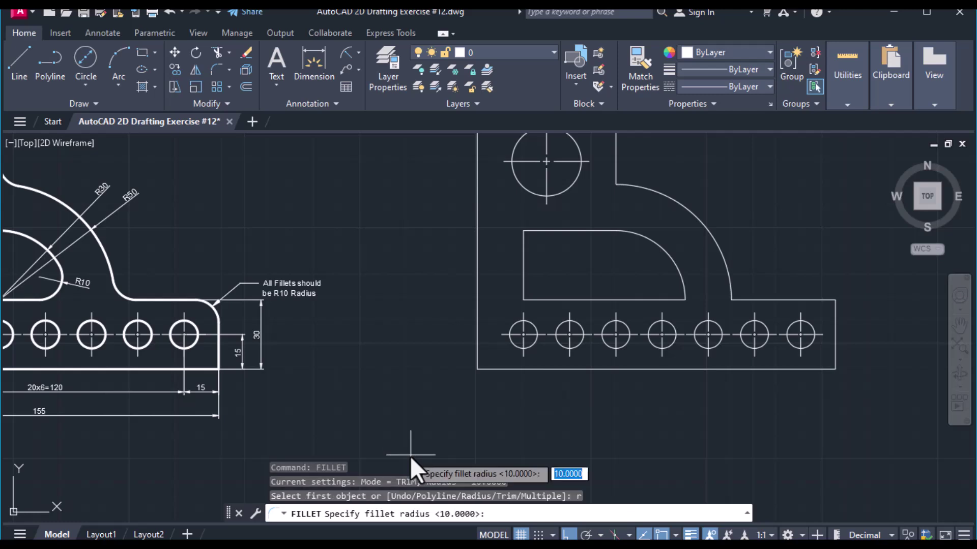
pyautogui.write('10')
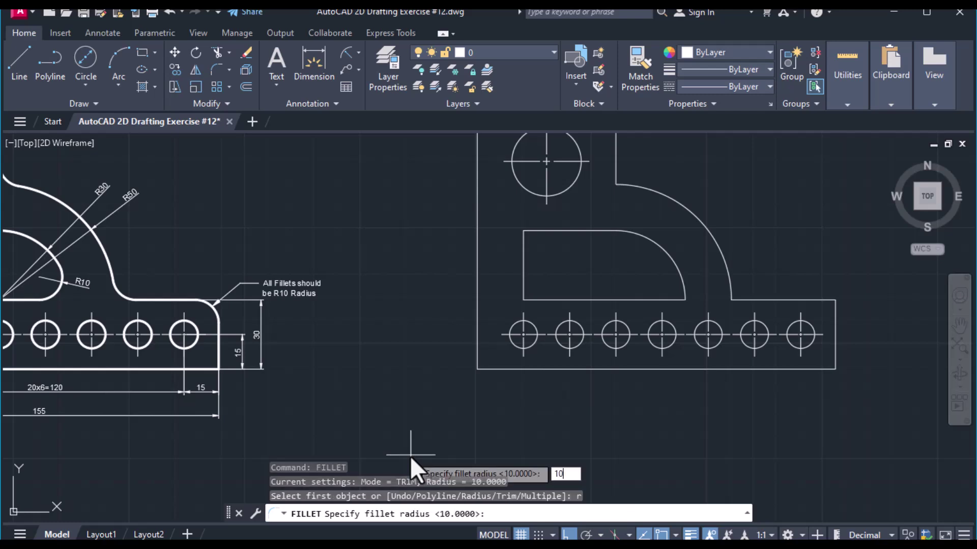
pyautogui.press('Return')
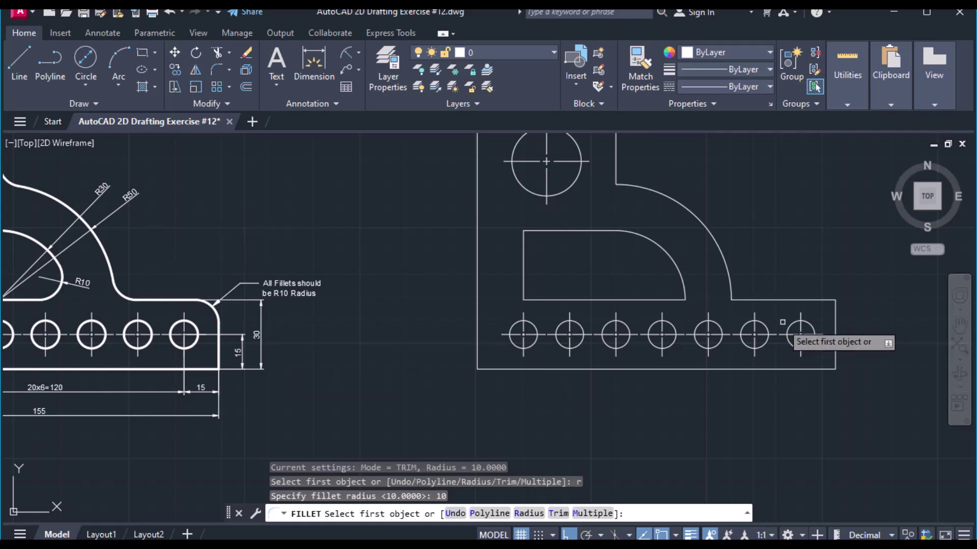
pyautogui.click(835, 332)
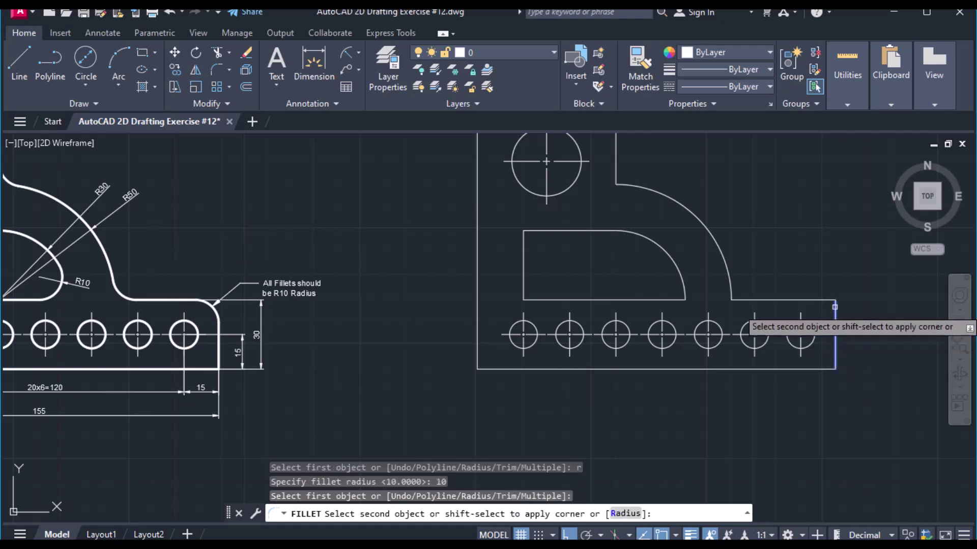
pyautogui.click(818, 302)
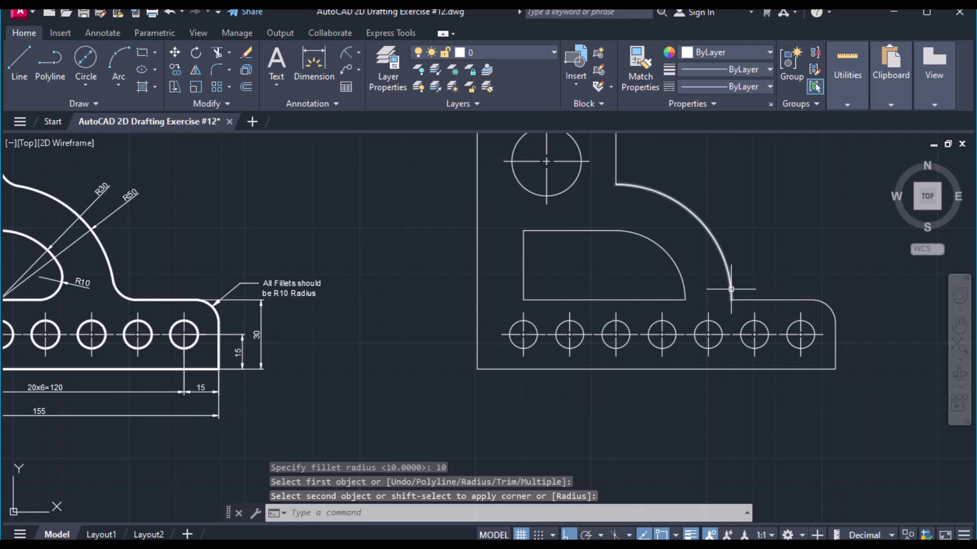
# Step: Fillet both ends of the new outline's large outer arc where it meets the straight edges, using radius 10
pyautogui.press('Return')
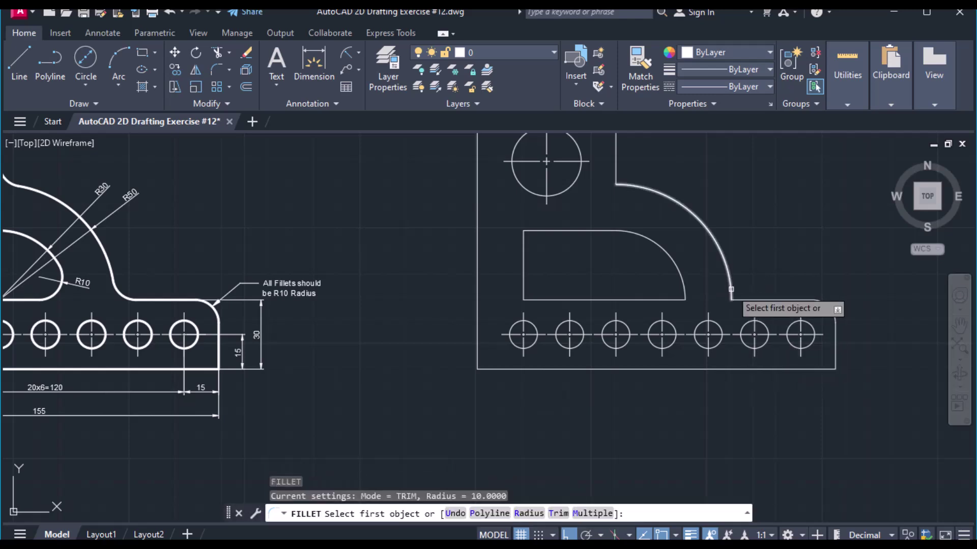
pyautogui.click(731, 290)
pyautogui.click(748, 297)
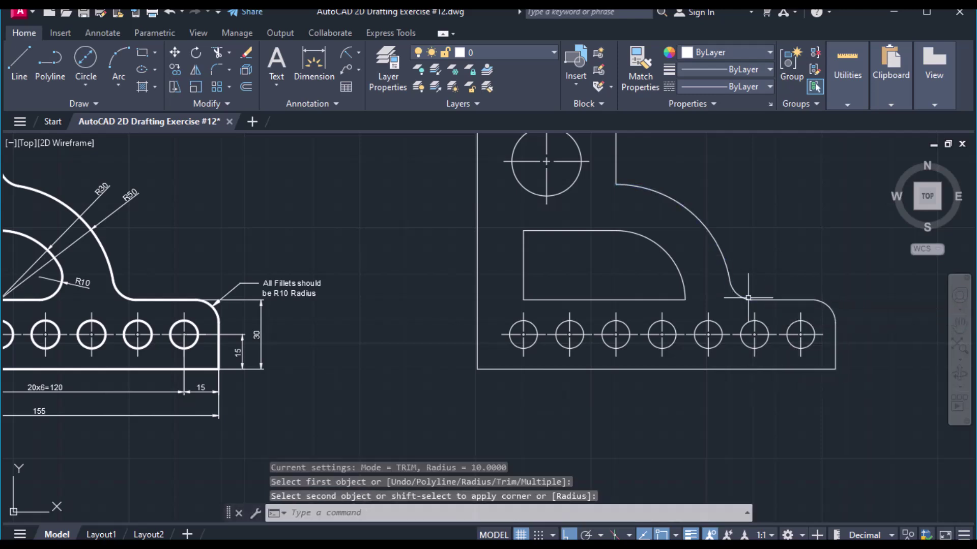
pyautogui.press('Return')
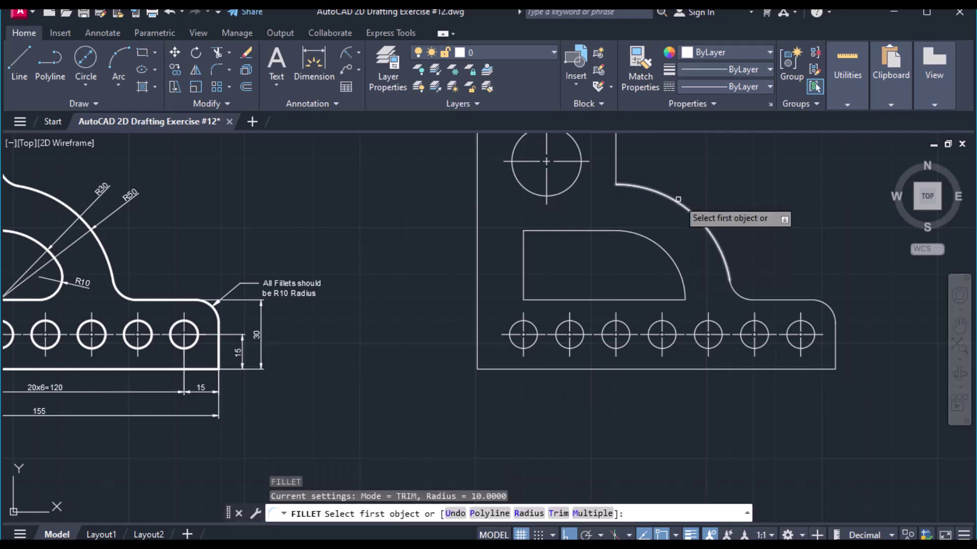
pyautogui.click(636, 184)
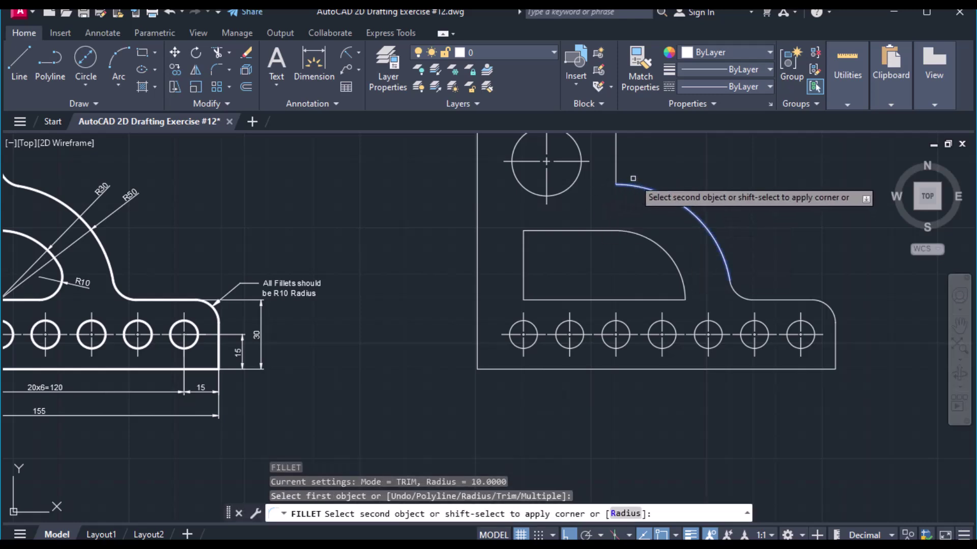
pyautogui.click(622, 172)
pyautogui.click(614, 173)
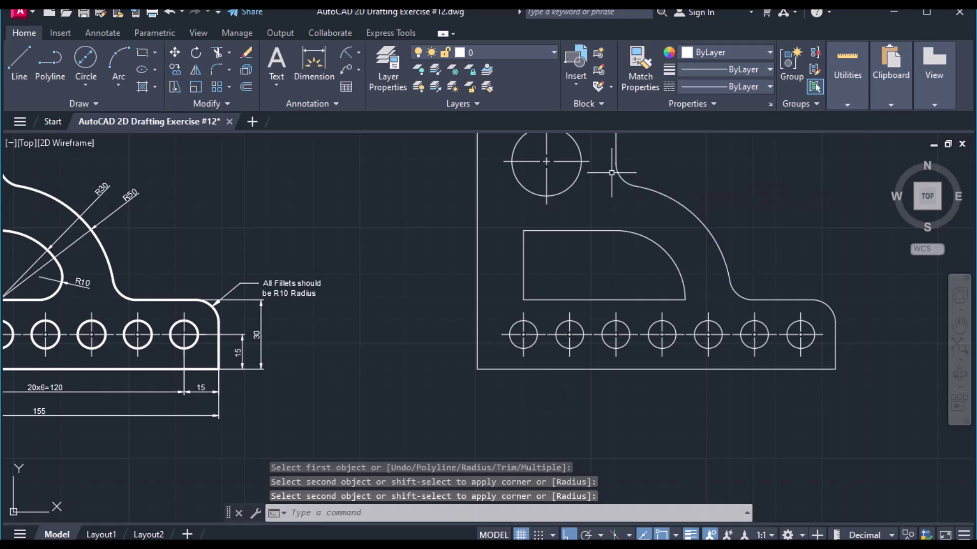
# Step: Fillet the top-right corner of the new outline beside the large hole with radius 10
pyautogui.moveTo(592, 190)
pyautogui.mouseDown(button='middle')
pyautogui.moveTo(651, 284)
pyautogui.moveTo(705, 301)
pyautogui.mouseUp(button='middle')
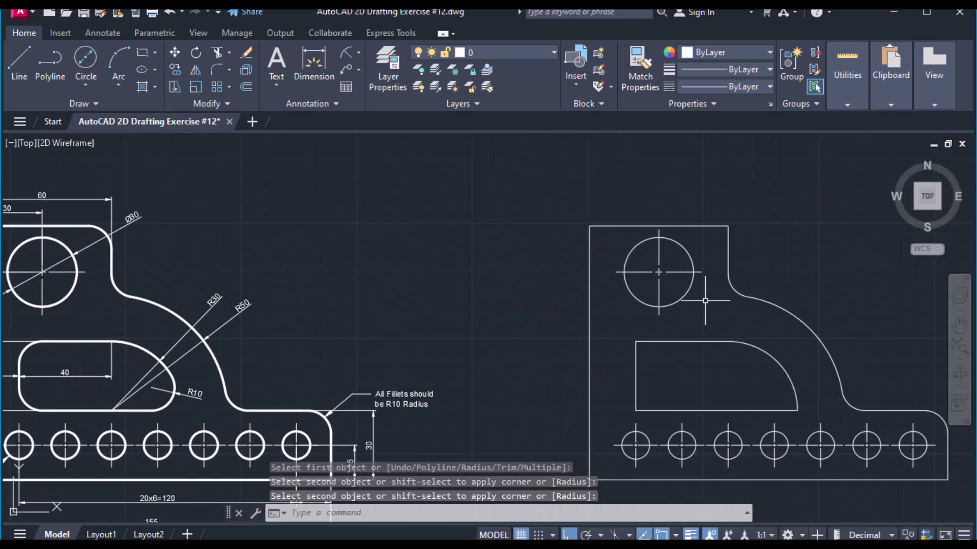
pyautogui.press('Return')
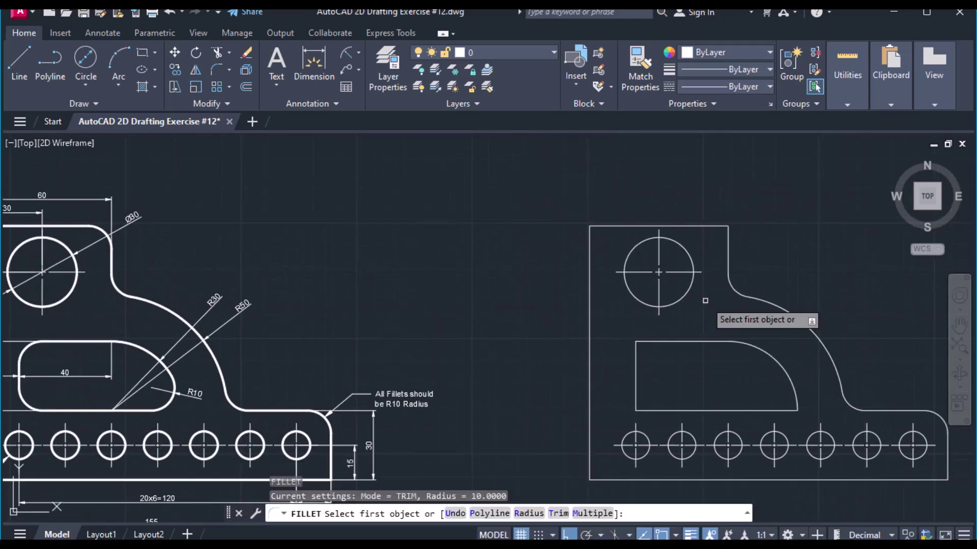
pyautogui.click(708, 227)
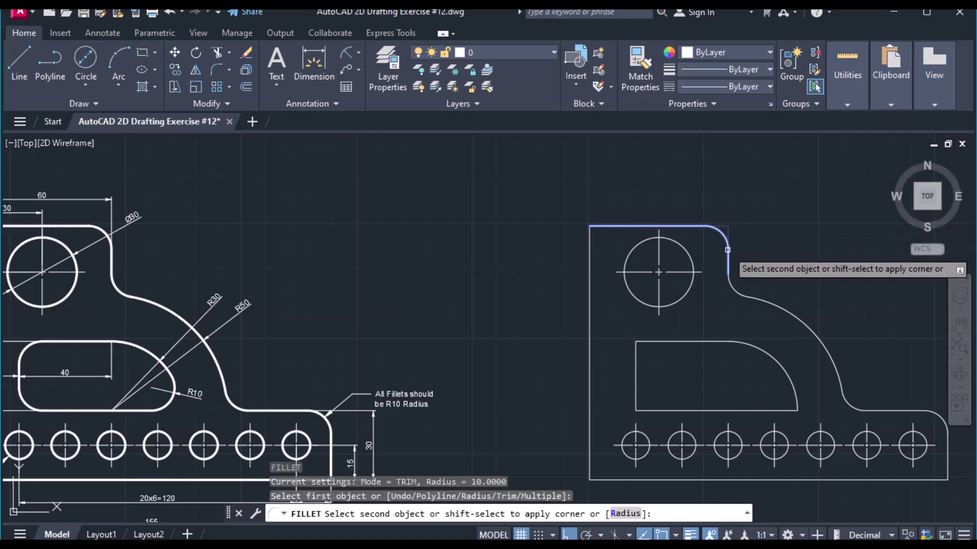
pyautogui.click(728, 250)
# Step: Fillet the top-left corner of the new outline between the long left edge and the top edge with radius 10
pyautogui.scroll(2, 563, 271)
pyautogui.moveTo(721, 257)
pyautogui.mouseDown(button='middle')
pyautogui.moveTo(774, 224)
pyautogui.moveTo(717, 279)
pyautogui.moveTo(686, 287)
pyautogui.mouseUp(button='middle')
pyautogui.scroll(-4, 774, 224)
pyautogui.scroll(2, 757, 247)
pyautogui.press('Return')
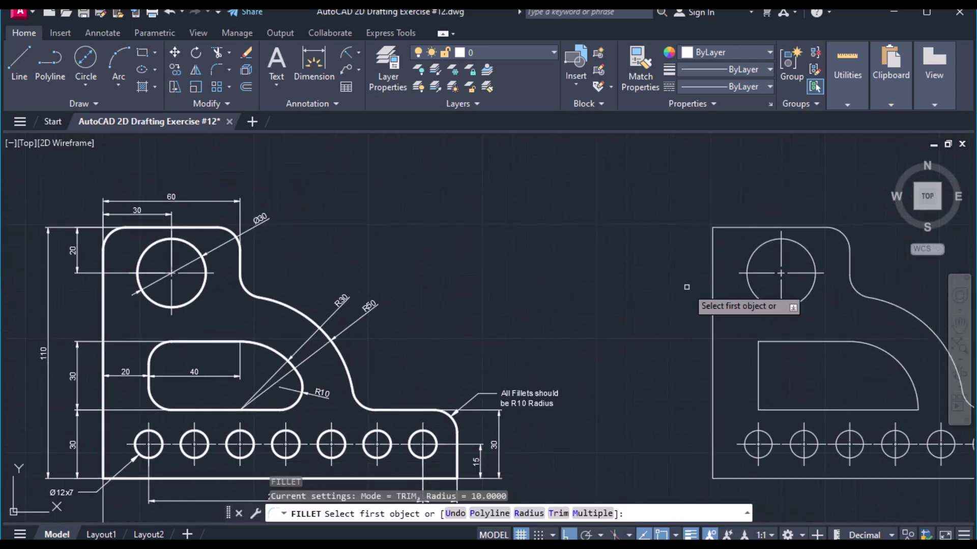
pyautogui.click(714, 247)
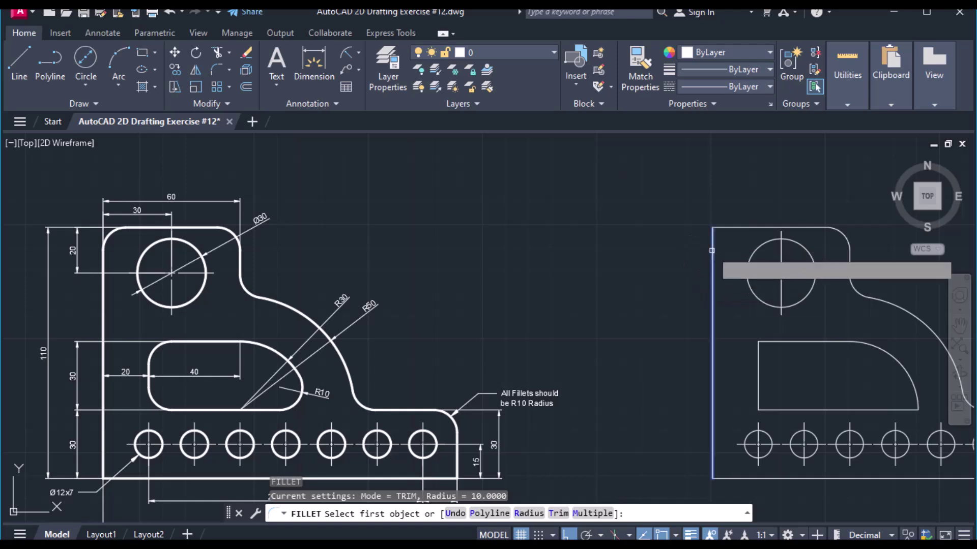
pyautogui.click(735, 229)
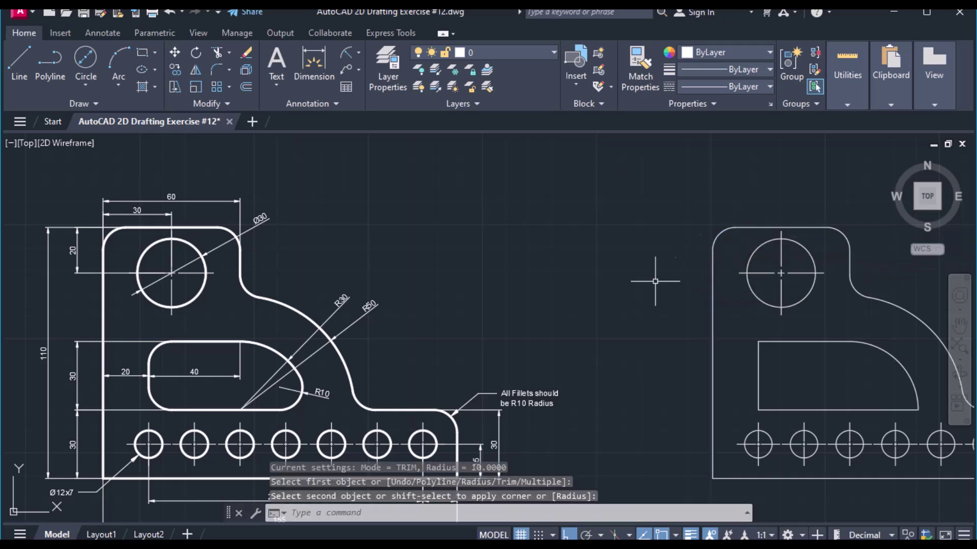
# Step: Fillet the top-left corner of the new plate's inner slot with radius 10
pyautogui.scroll(1, 701, 341)
pyautogui.scroll(-3, 698, 333)
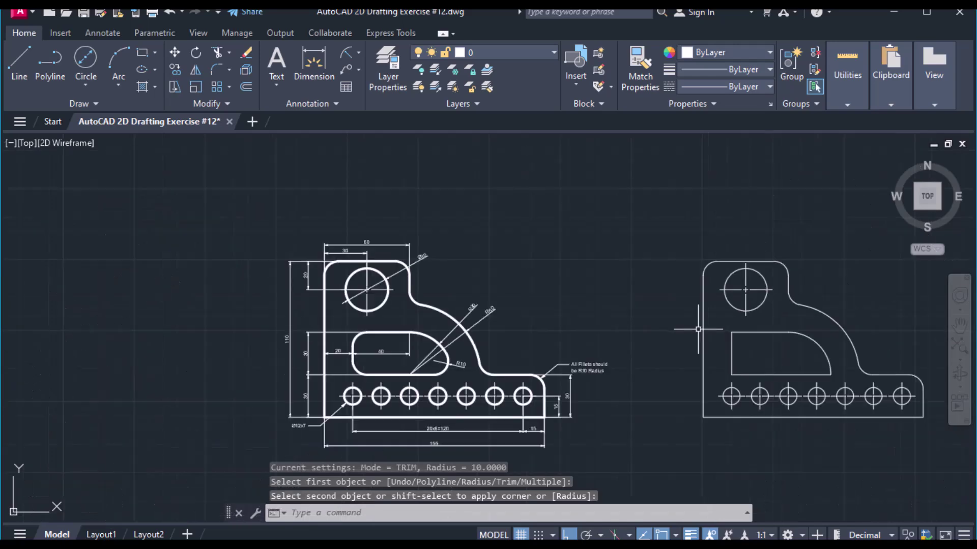
pyautogui.scroll(2, 698, 329)
pyautogui.moveTo(698, 330); pyautogui.dragTo(643, 224, button='middle')
pyautogui.write('f')
pyautogui.press('Return')
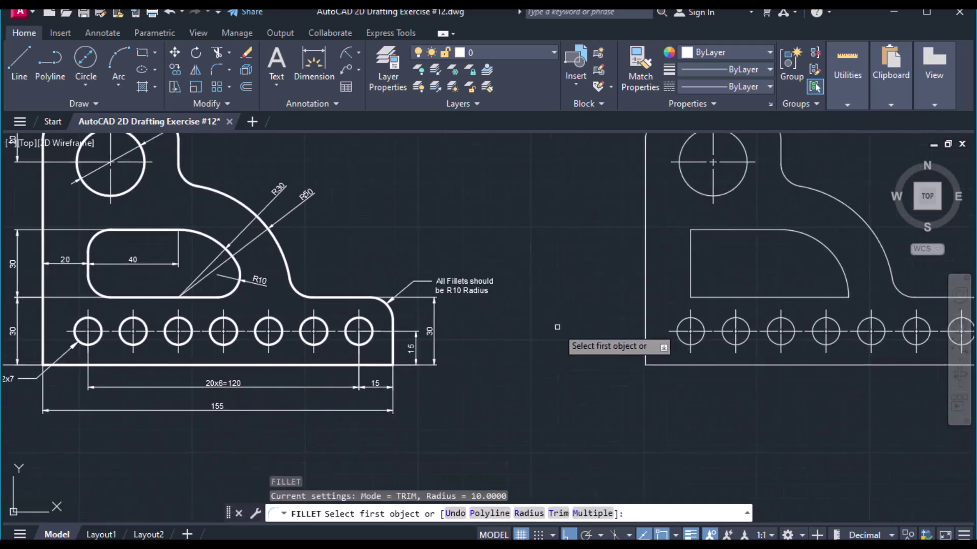
pyautogui.click(709, 230)
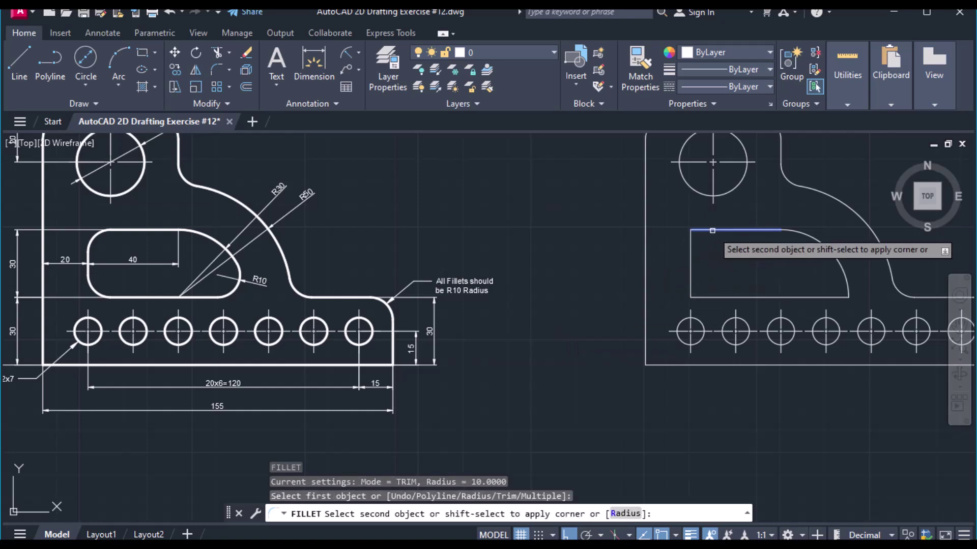
pyautogui.click(690, 259)
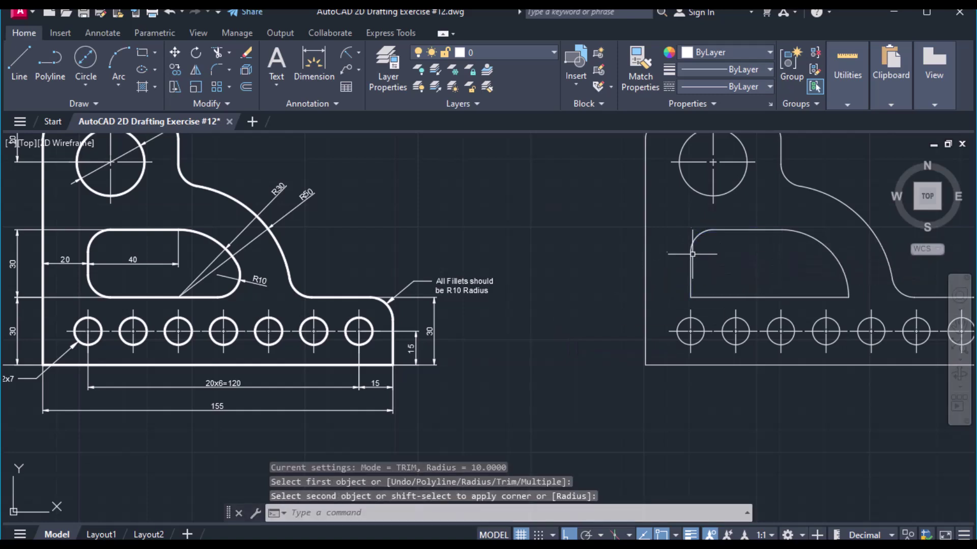
# Step: Fillet the bottom-left corner of the new plate's inner slot with radius 10
pyautogui.press('Return')
pyautogui.click(692, 291)
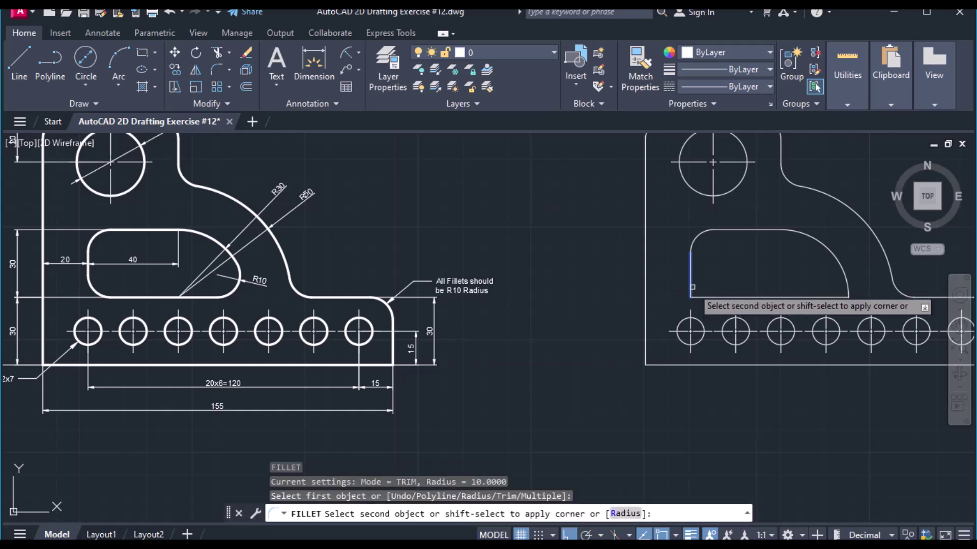
pyautogui.click(708, 298)
# Step: Fillet the inner slot's bottom-right corner, between its bottom edge and the curved side, with radius 10
pyautogui.press('Return')
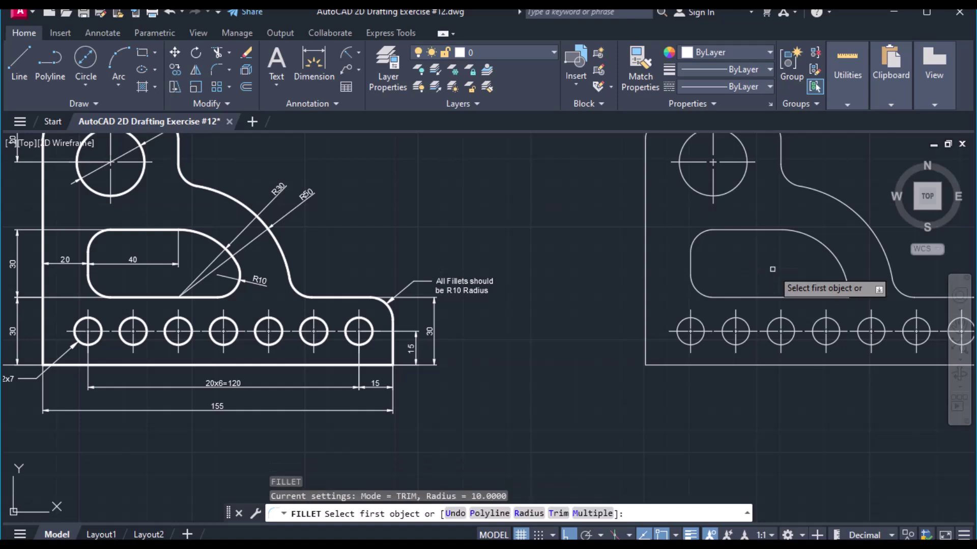
pyautogui.click(823, 298)
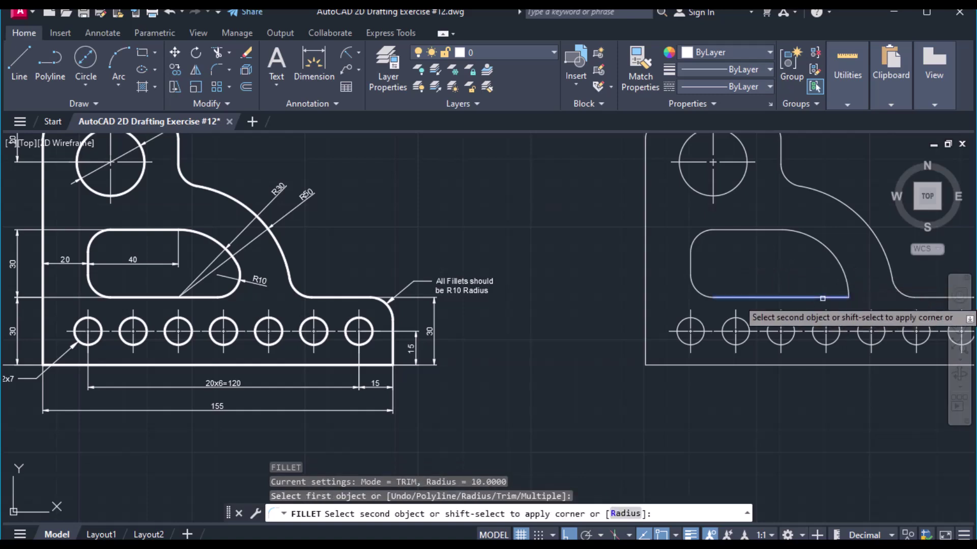
pyautogui.click(844, 278)
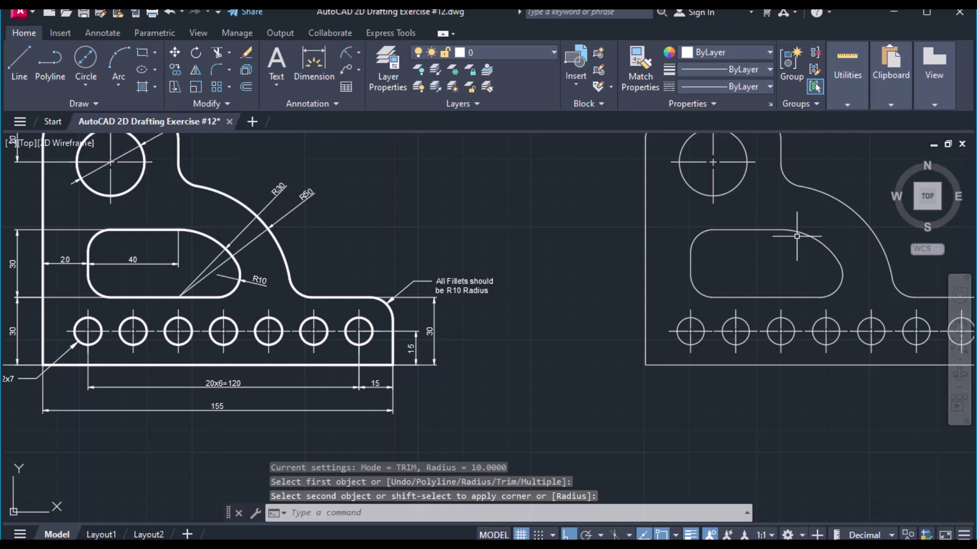
pyautogui.scroll(-2, 797, 236)
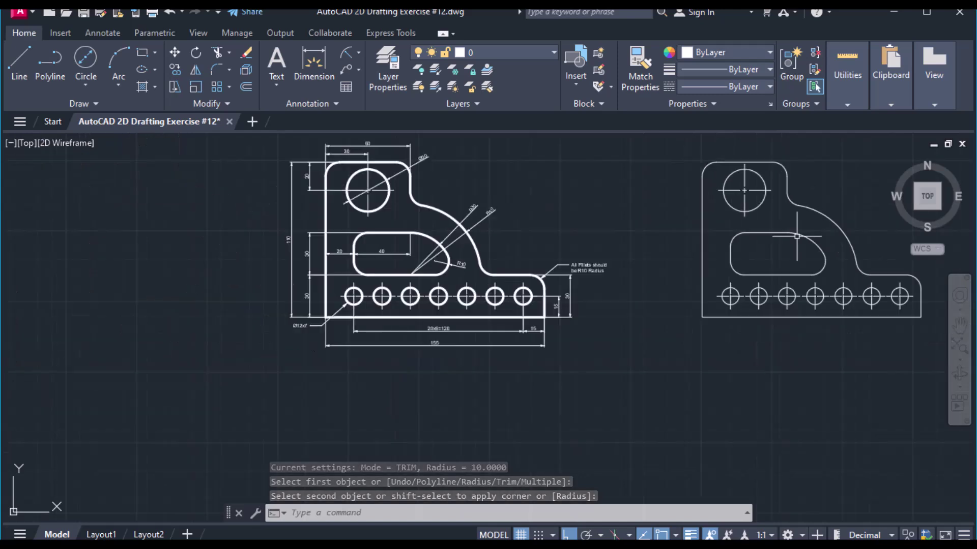
pyautogui.scroll(2, 796, 236)
pyautogui.scroll(-1, 796, 236)
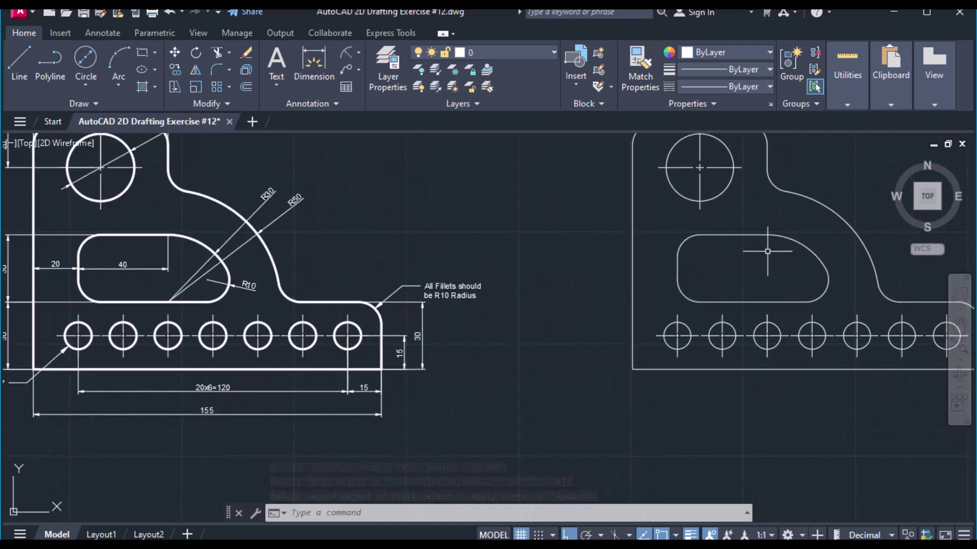
# Step: Set the lineweight of the entire new plate drawing to 0.30 mm
pyautogui.scroll(-2, 742, 265)
pyautogui.moveTo(742, 265); pyautogui.dragTo(652, 292, button='middle')
pyautogui.click(548, 178)
pyautogui.click(868, 404)
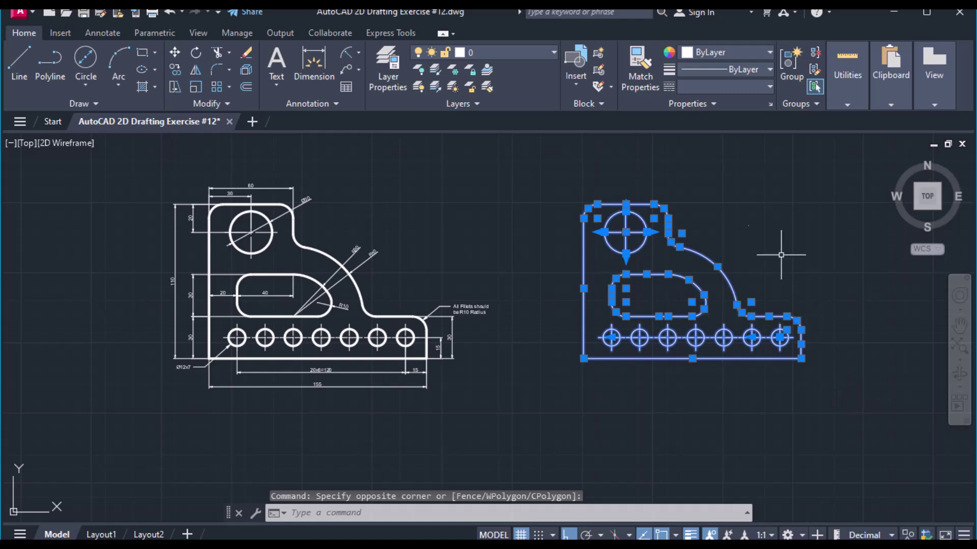
pyautogui.click(731, 71)
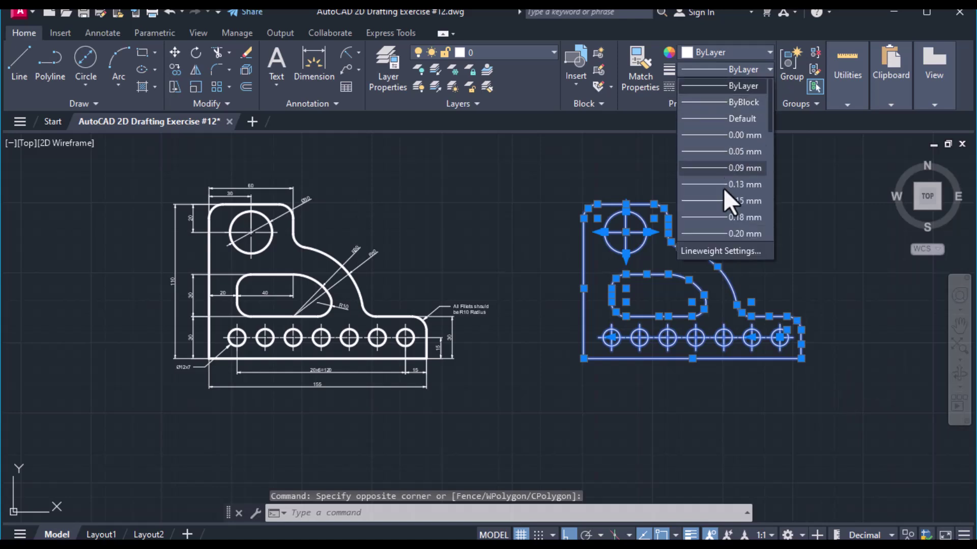
pyautogui.click(739, 153)
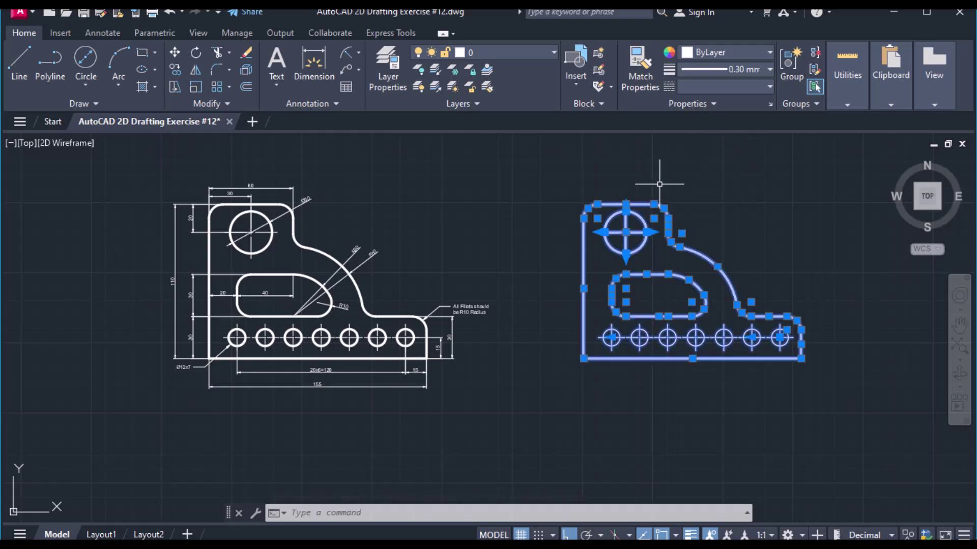
pyautogui.press('Escape')
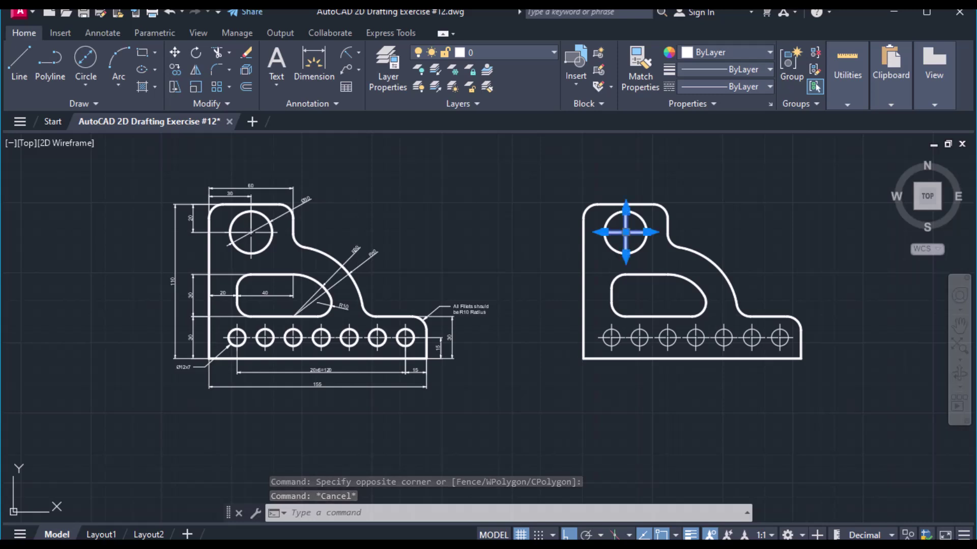
# Step: Set the lineweight of the large hole's centre mark in the new plate to Default
pyautogui.click(731, 69)
pyautogui.scroll(3, 726, 117)
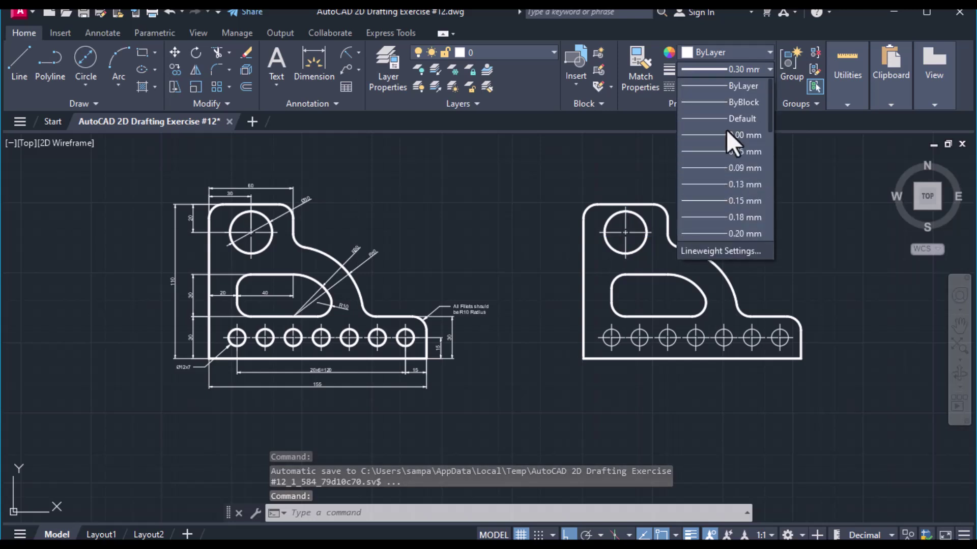
pyautogui.click(751, 119)
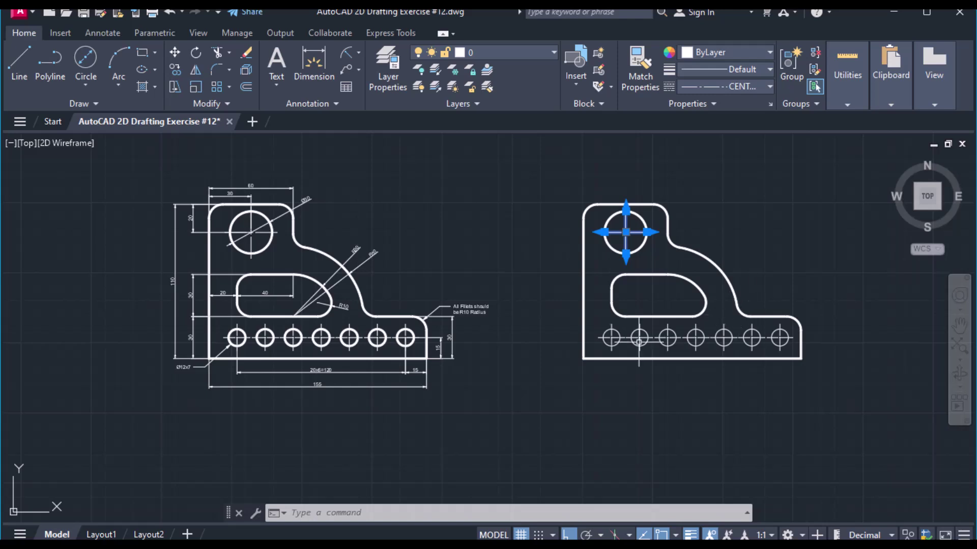
pyautogui.scroll(2, 697, 338)
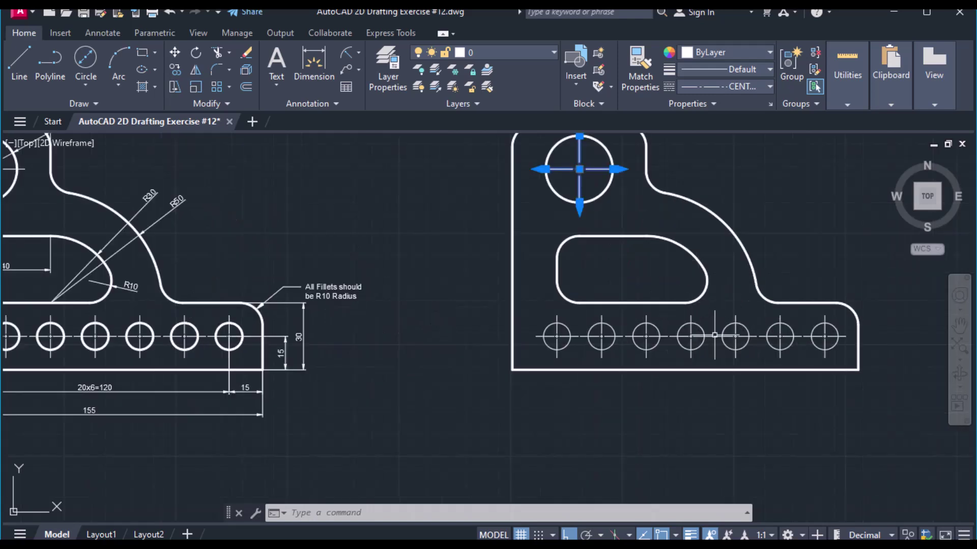
pyautogui.click(700, 334)
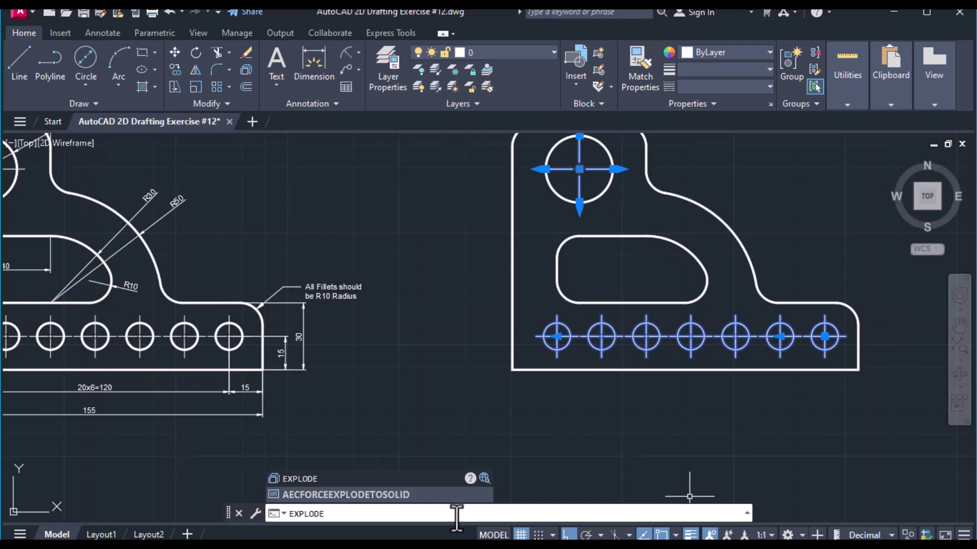
pyautogui.press('Escape')
pyautogui.press('Escape')
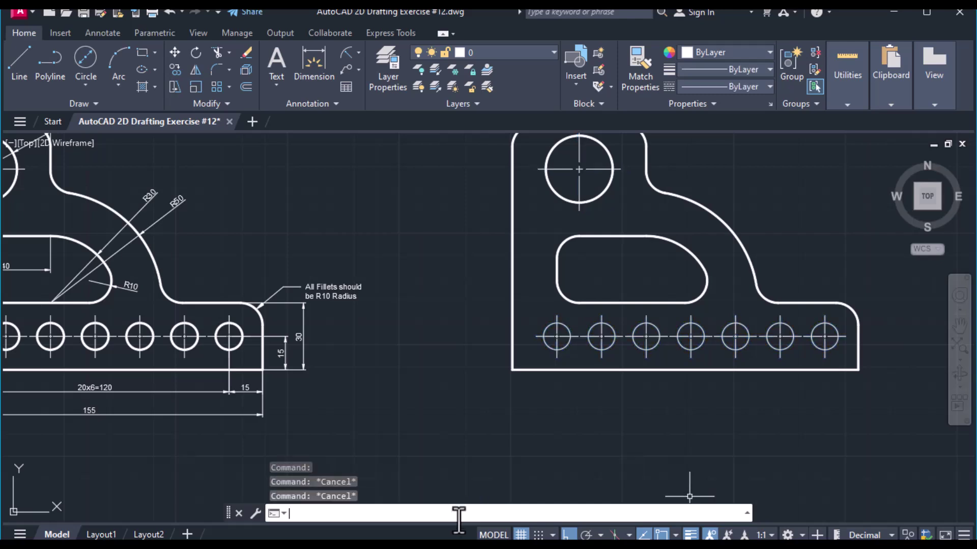
# Step: Explode the new plate's array of small holes and set the lineweight of all seven circles to 0.30 mm
pyautogui.click(578, 338)
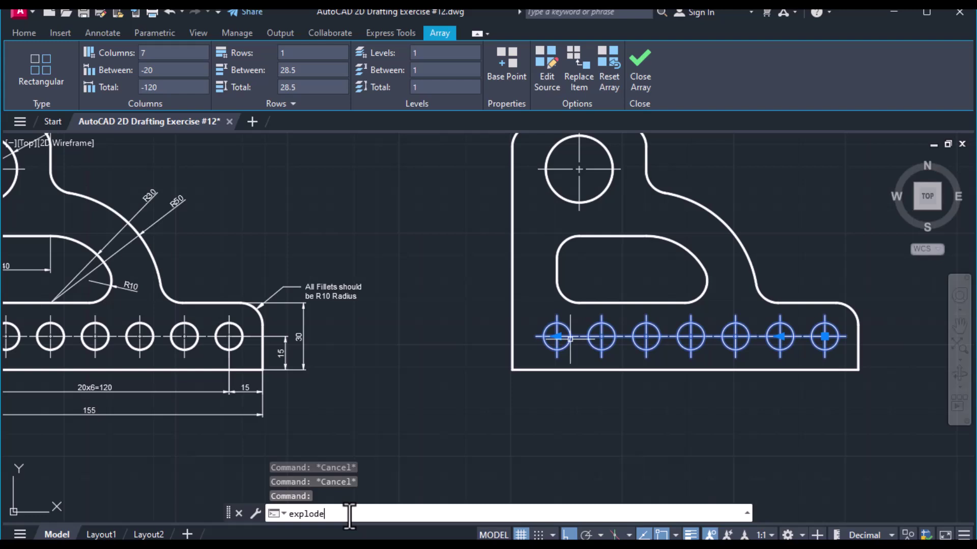
pyautogui.press('Return')
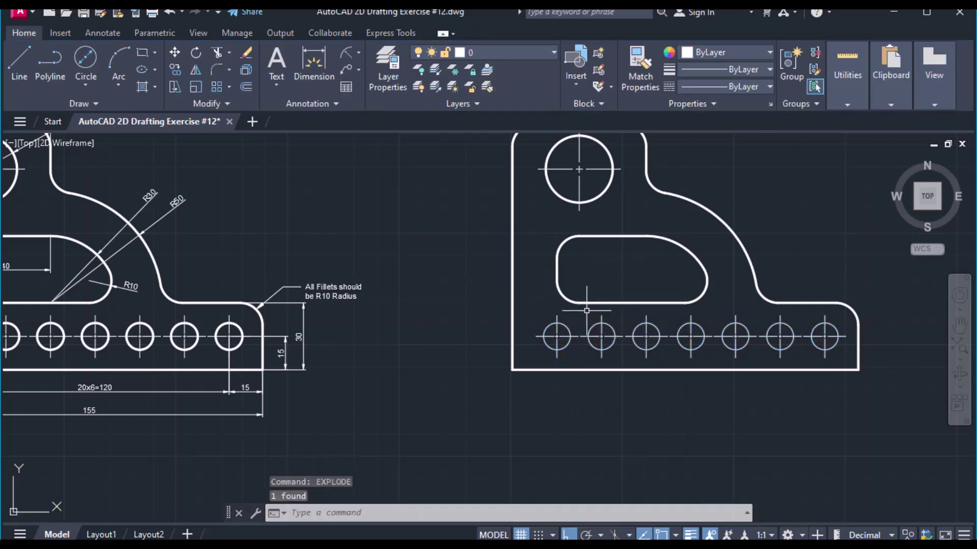
pyautogui.click(565, 324)
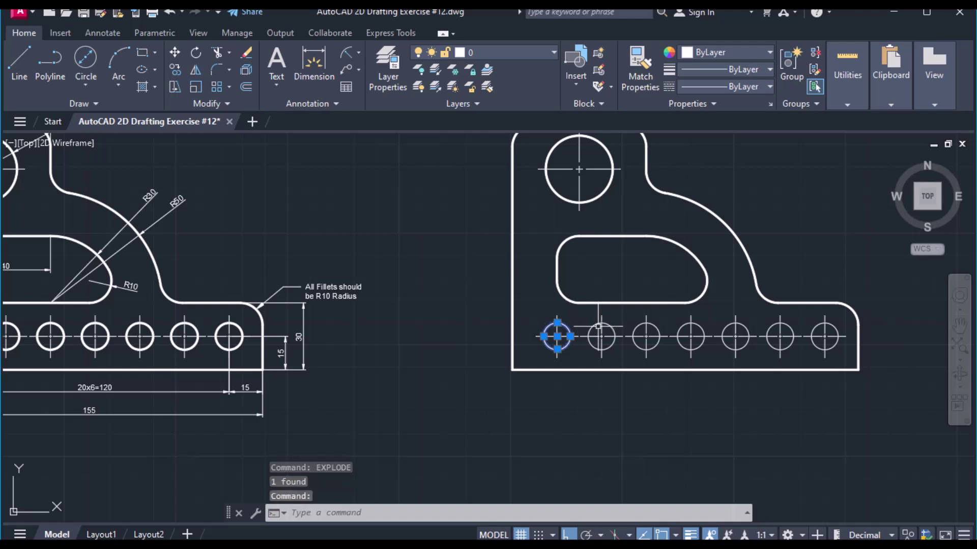
pyautogui.click(639, 323)
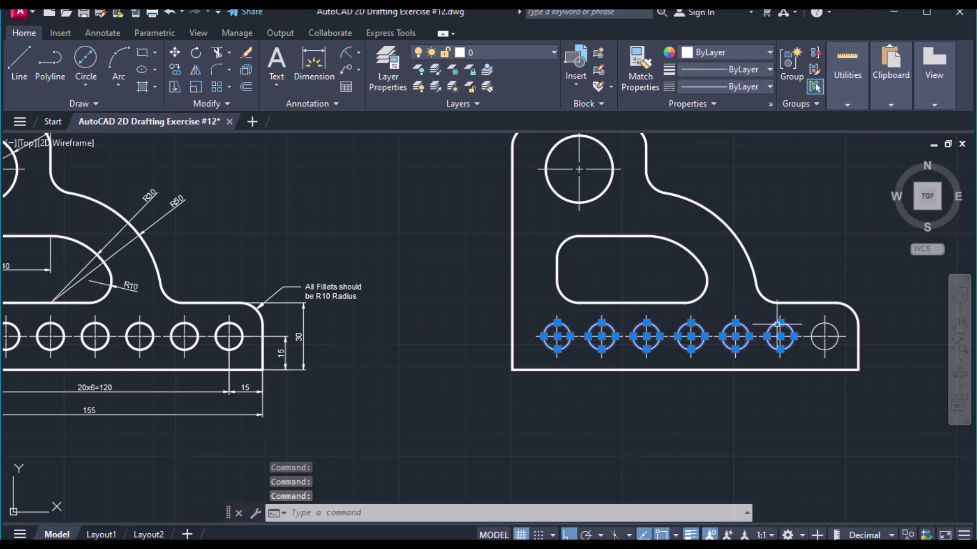
pyautogui.click(818, 329)
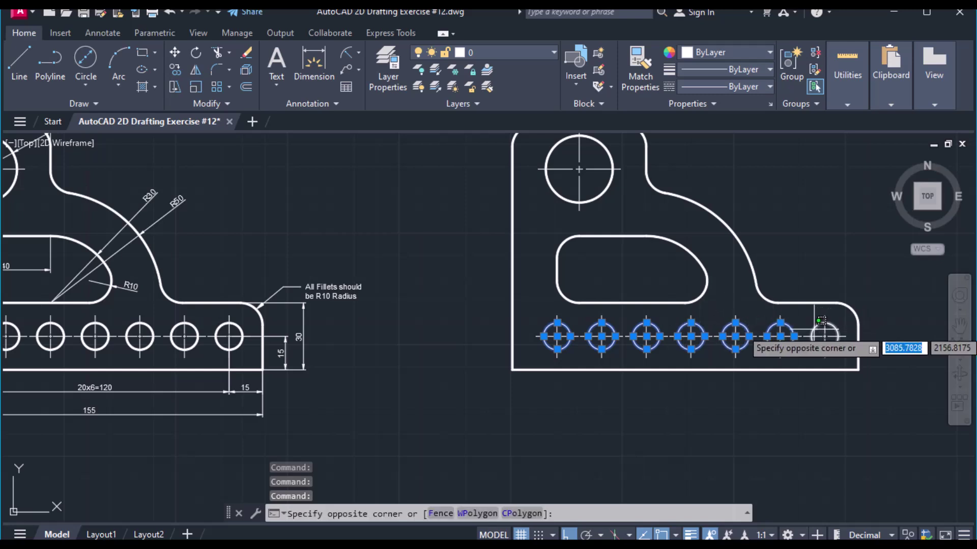
pyautogui.click(807, 327)
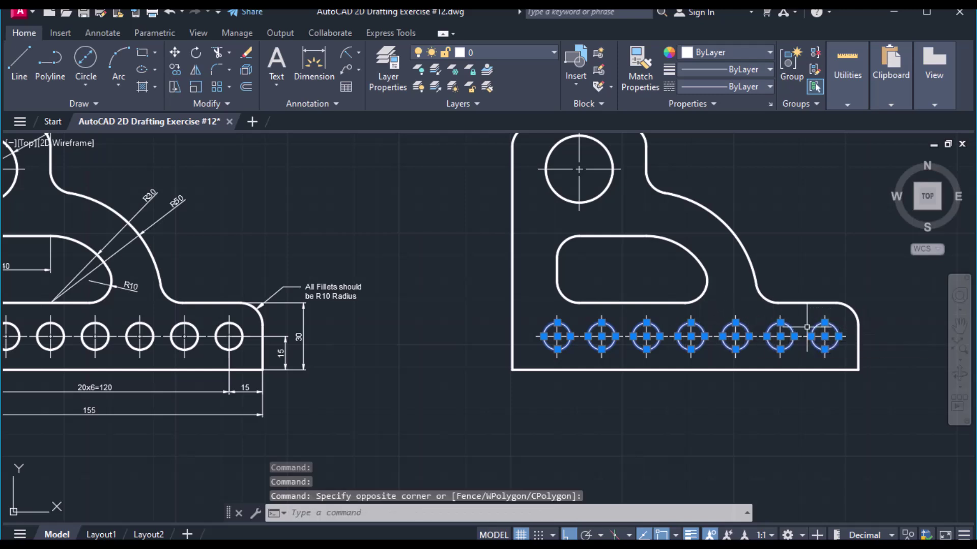
pyautogui.click(752, 74)
pyautogui.scroll(-3, 753, 140)
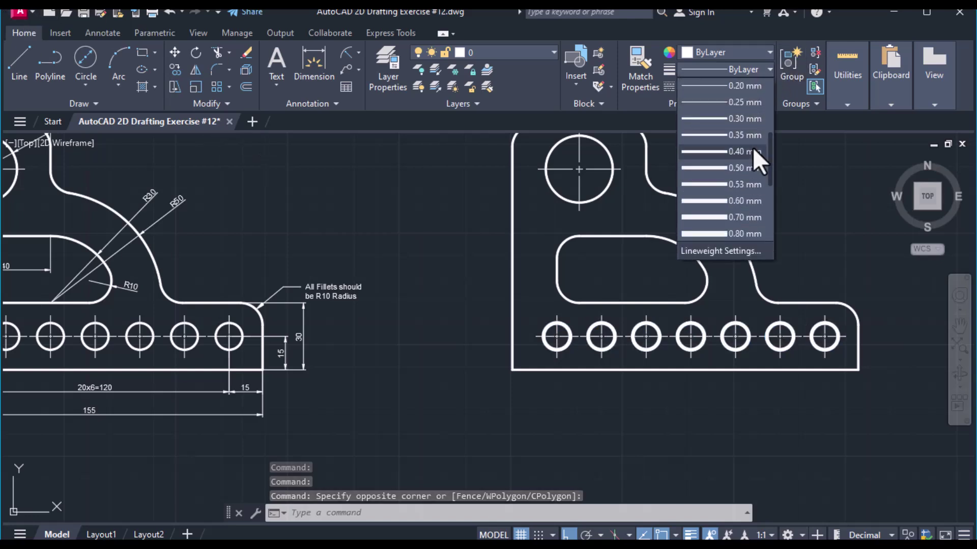
pyautogui.click(753, 120)
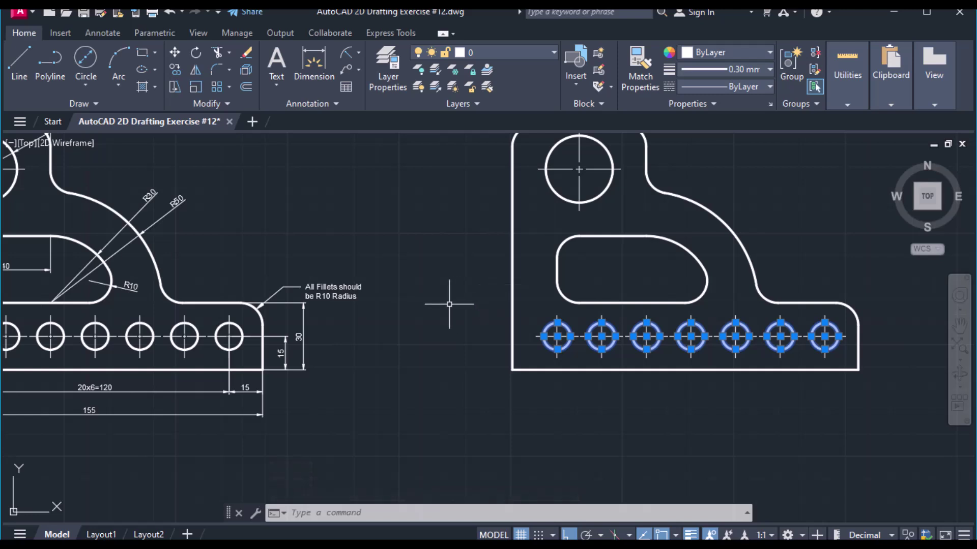
pyautogui.press('Escape')
# Step: Add a horizontal linear dimension above the new plate from its left edge to the large hole's centre
pyautogui.moveTo(543, 289)
pyautogui.mouseDown(button='middle')
pyautogui.moveTo(618, 359)
pyautogui.moveTo(682, 406)
pyautogui.moveTo(694, 404)
pyautogui.mouseUp(button='middle')
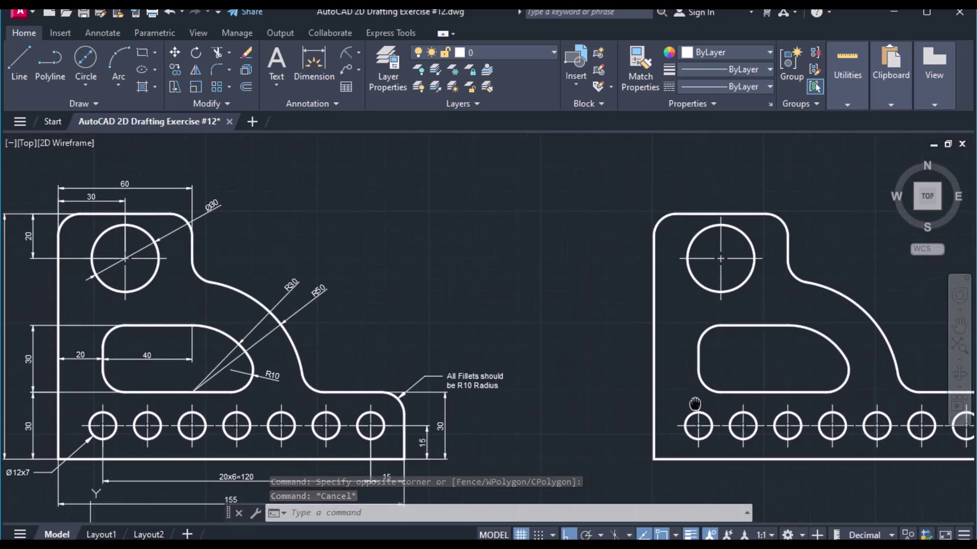
pyautogui.click(357, 50)
pyautogui.click(372, 76)
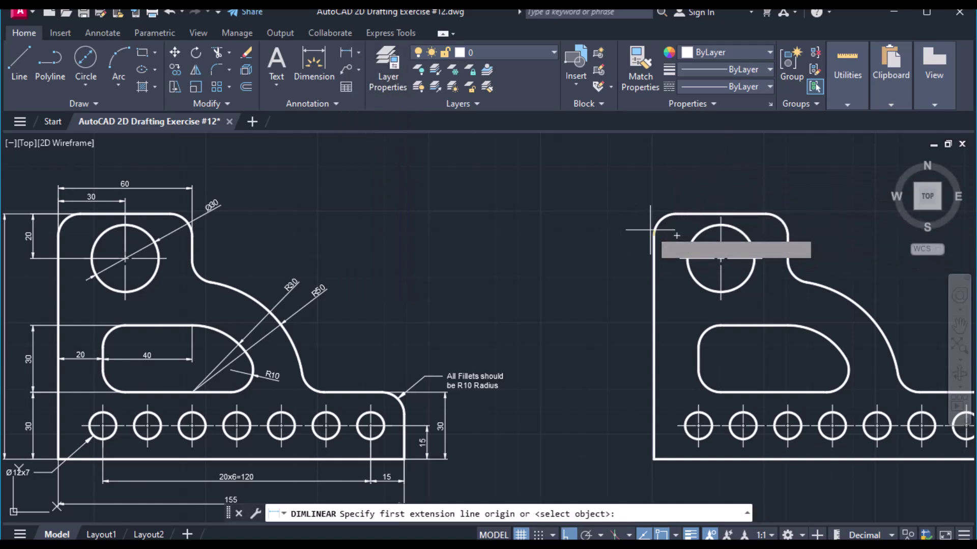
pyautogui.click(654, 235)
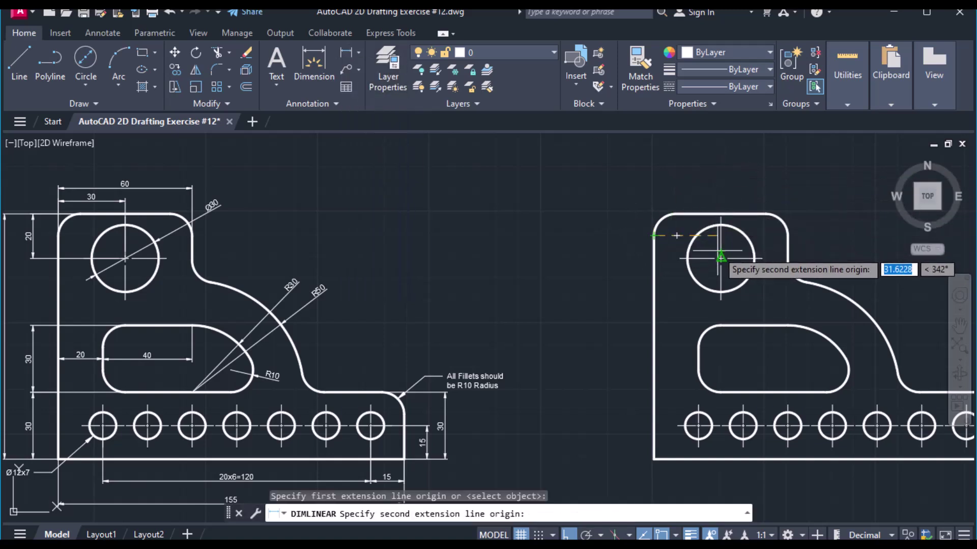
pyautogui.click(721, 257)
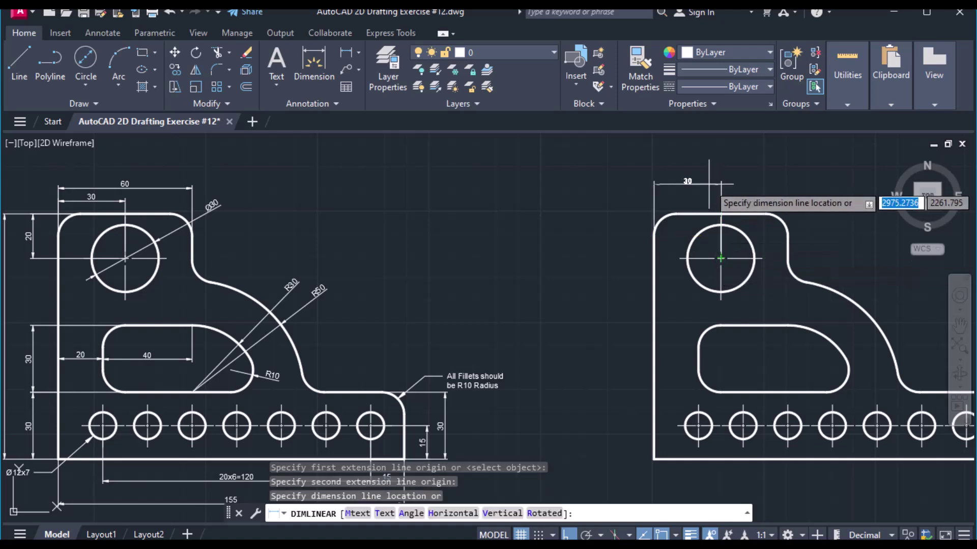
pyautogui.click(709, 184)
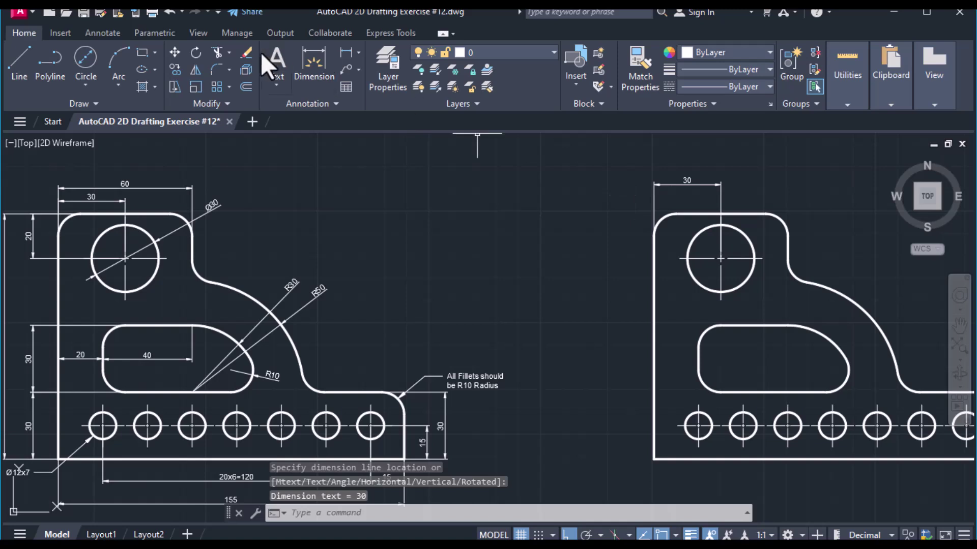
# Step: Add a horizontal linear dimension for the new plate's upper width, placed above the hole-centre dimension
pyautogui.click(349, 59)
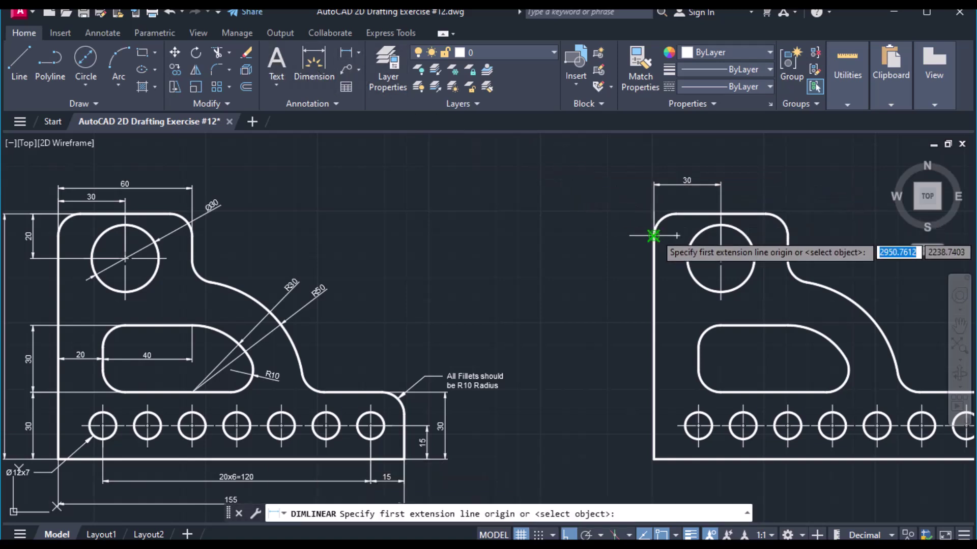
pyautogui.click(653, 235)
pyautogui.click(788, 235)
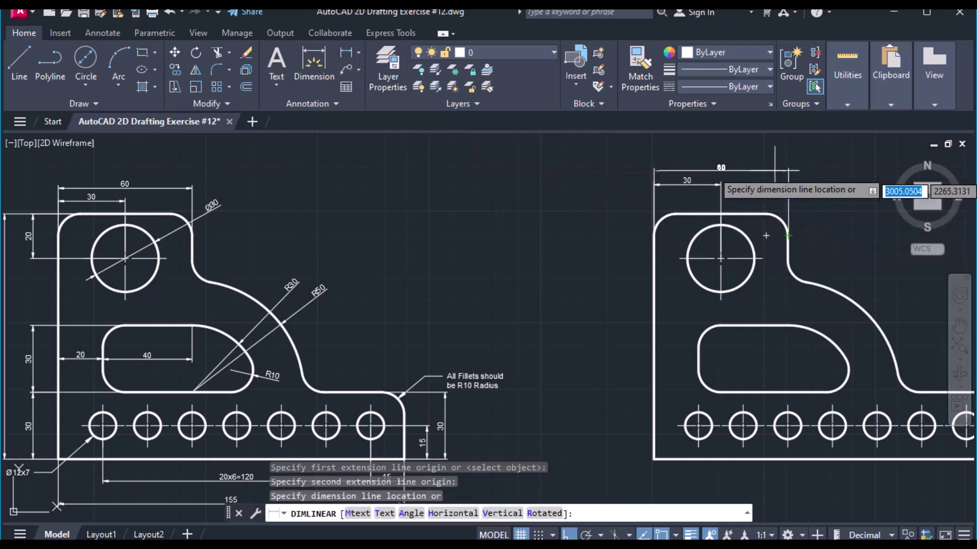
pyautogui.click(775, 164)
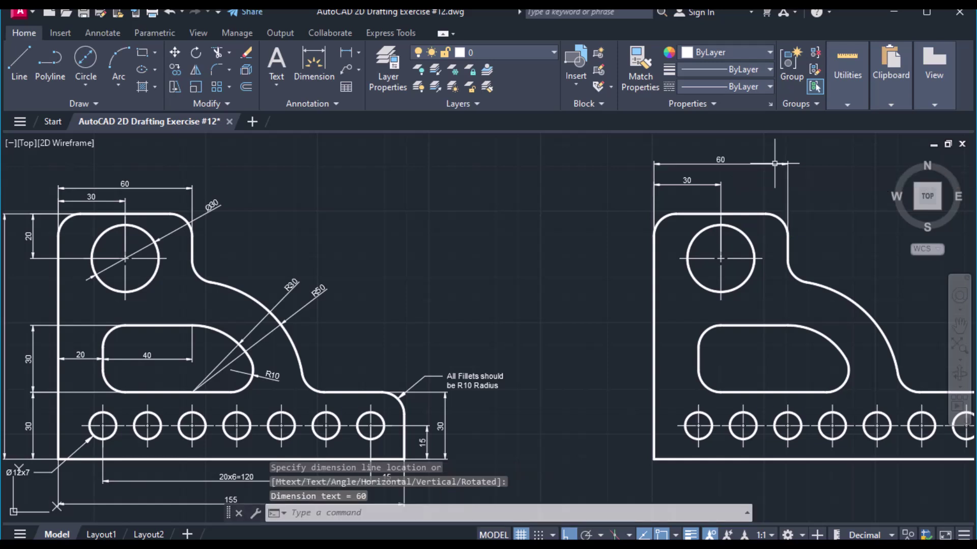
# Step: Add a vertical linear dimension from the new plate's top edge to the large hole's centre, placed outside the plate's left edge
pyautogui.click(346, 52)
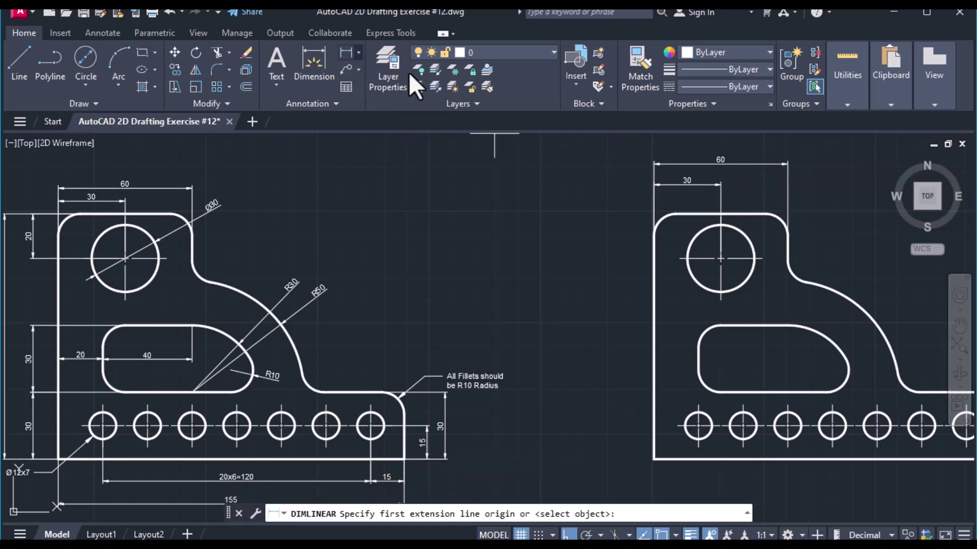
pyautogui.click(676, 213)
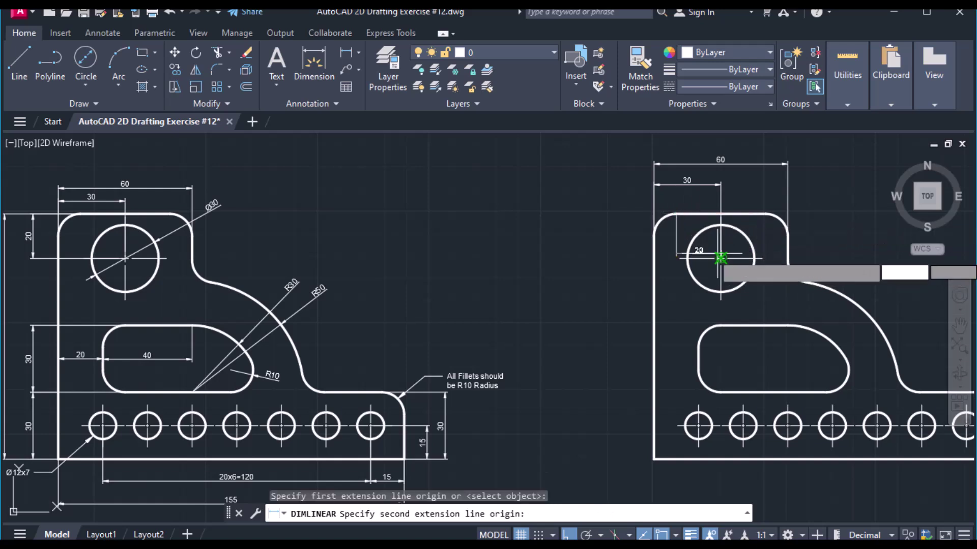
pyautogui.click(721, 258)
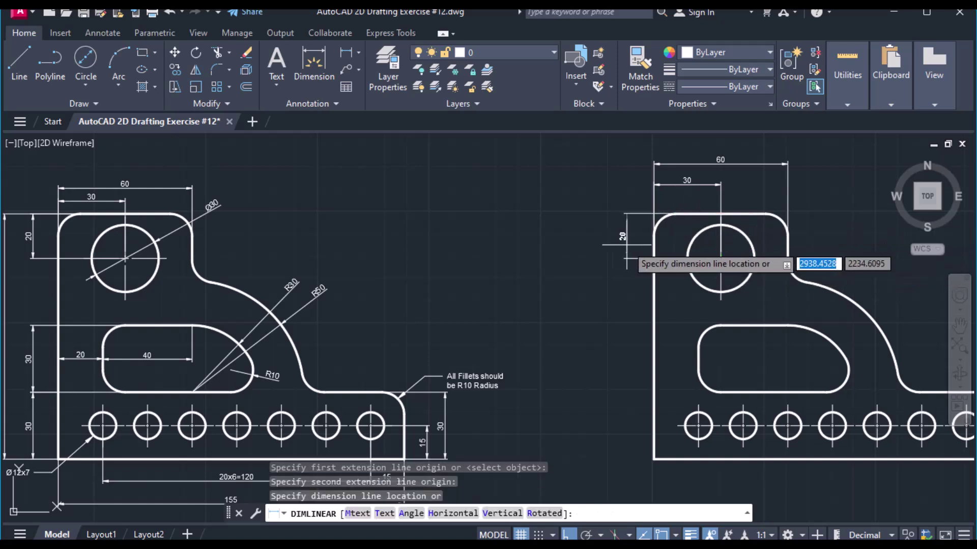
pyautogui.click(626, 254)
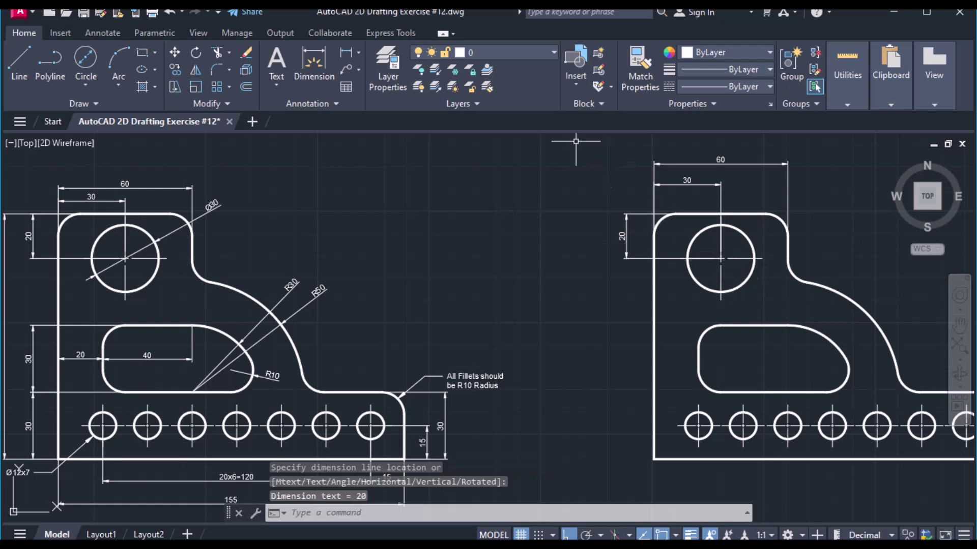
# Step: Add a vertical linear dimension for the new plate's slot height, aligned with the large hole's vertical dimension
pyautogui.click(345, 51)
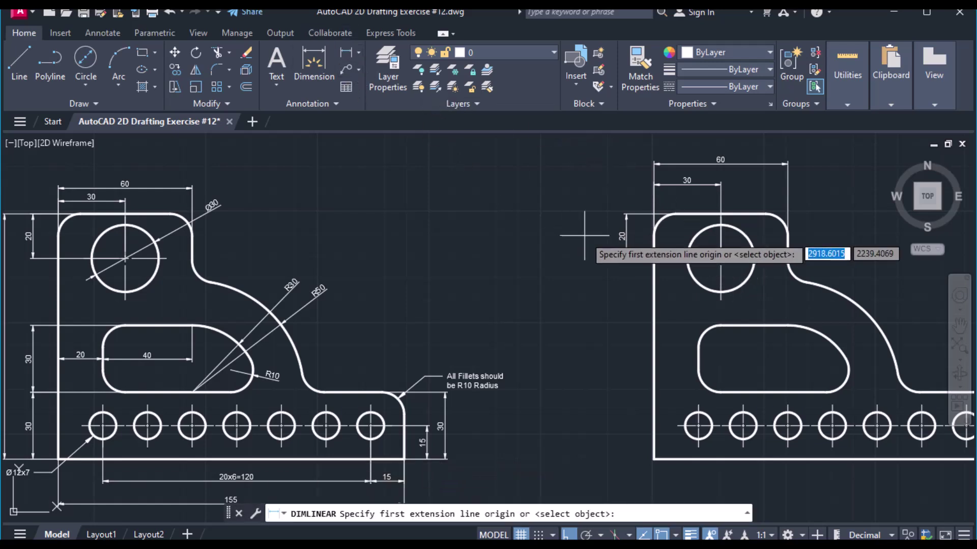
pyautogui.click(720, 324)
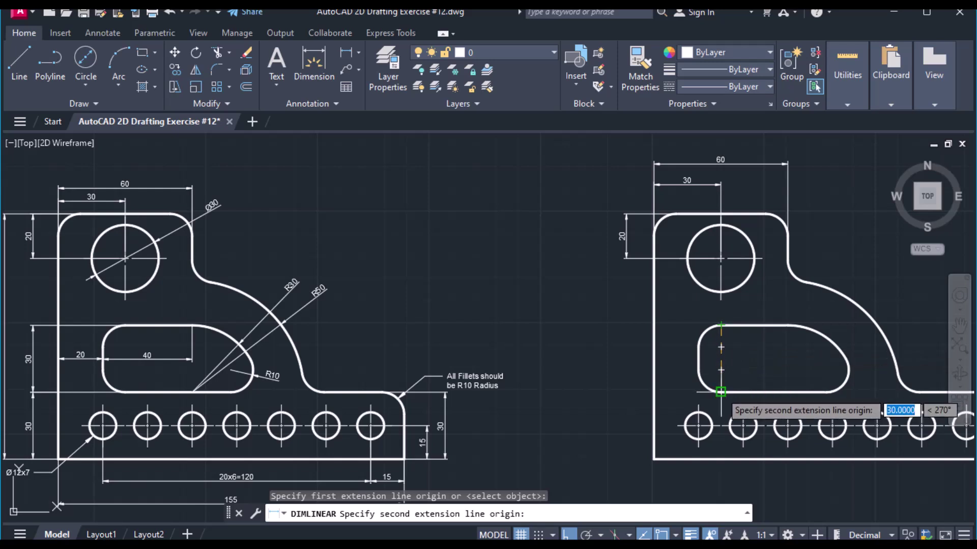
pyautogui.click(721, 391)
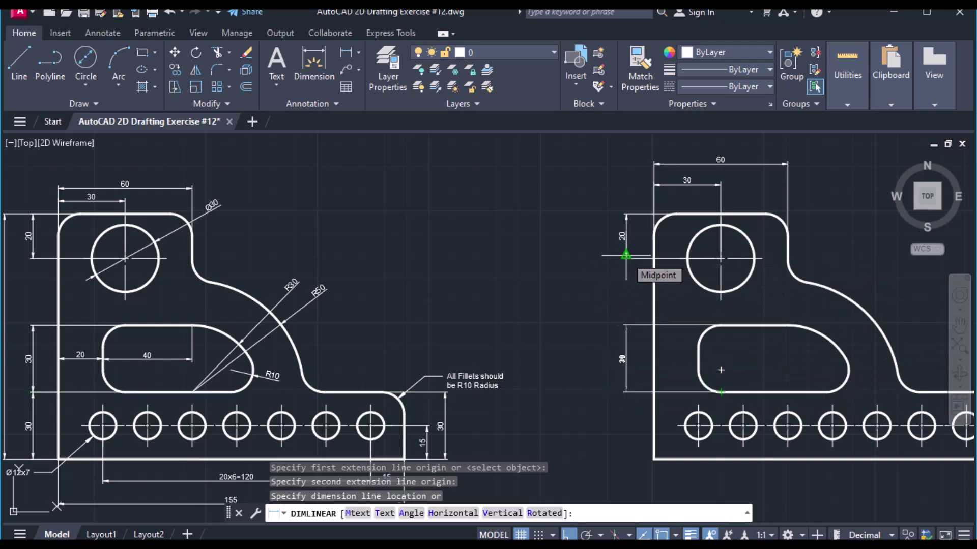
pyautogui.scroll(4, 626, 255)
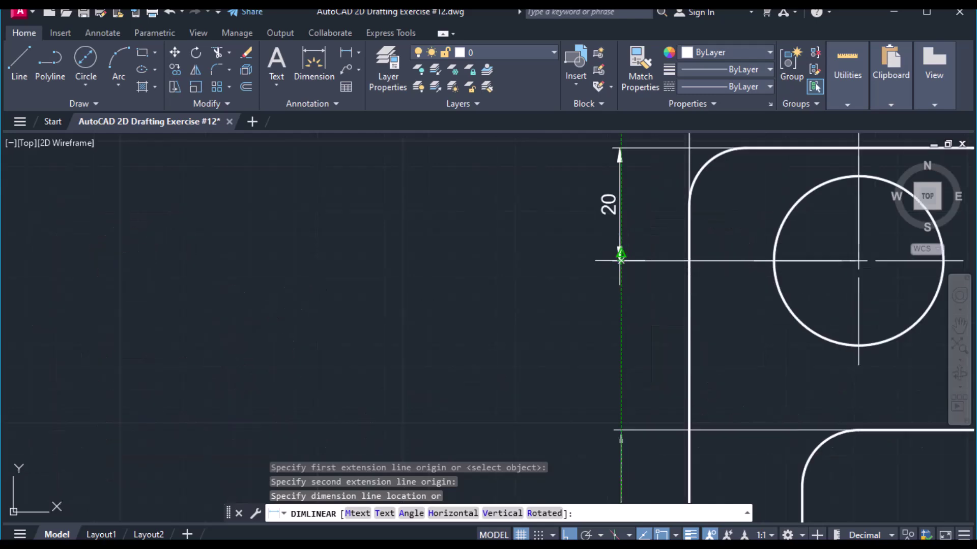
pyautogui.click(618, 271)
# Step: Add a vertical linear dimension from the slot's lower edge to the new plate's bottom edge, in line with the slot height dimension
pyautogui.scroll(-2, 619, 272)
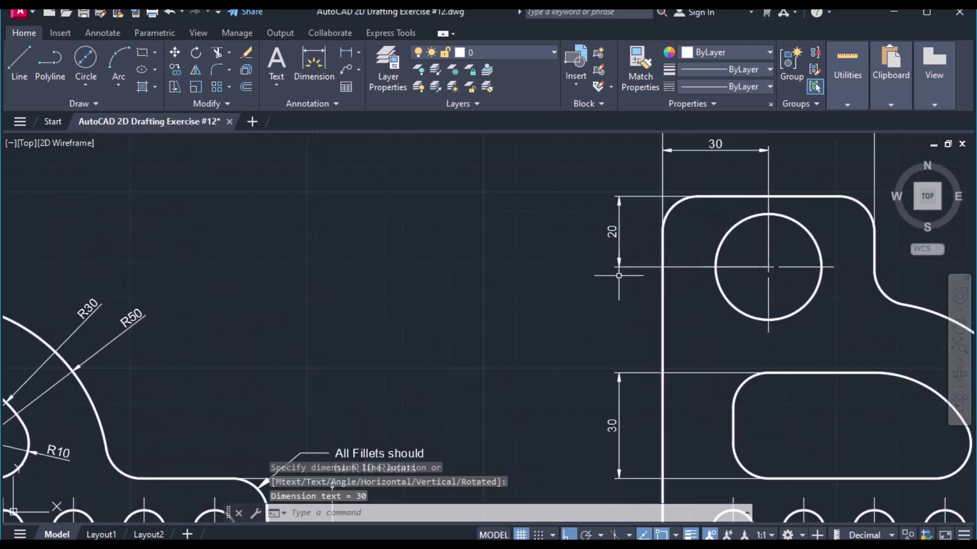
pyautogui.scroll(-2, 618, 275)
pyautogui.moveTo(529, 368); pyautogui.dragTo(557, 303, button='middle')
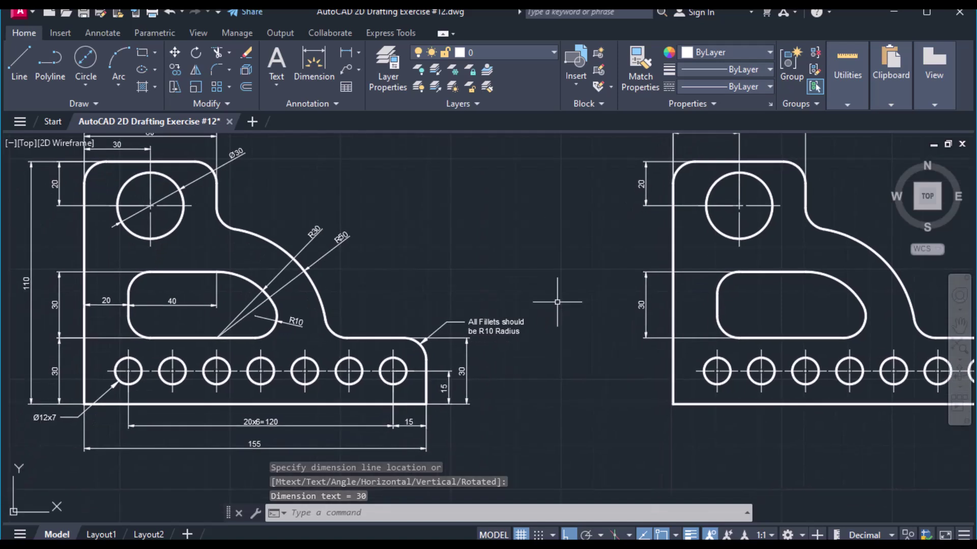
pyautogui.click(346, 52)
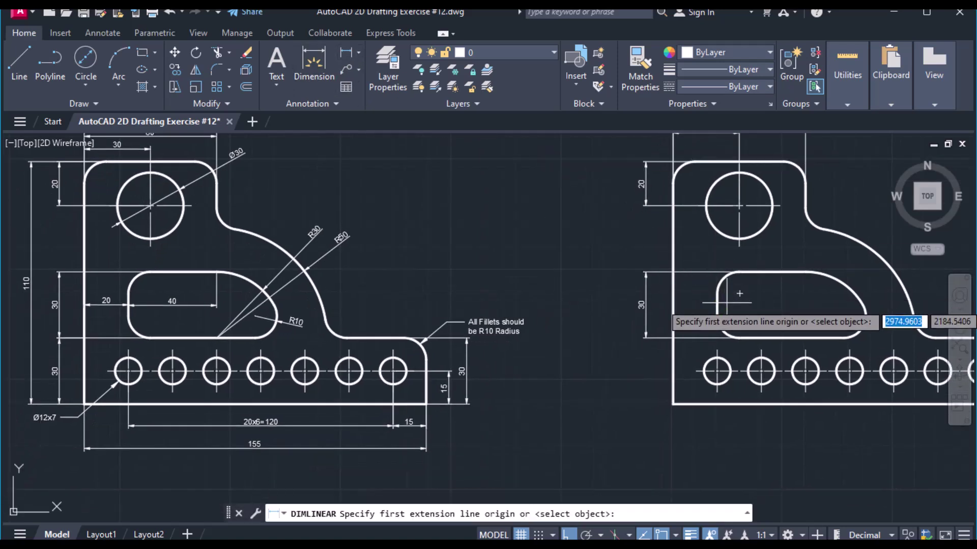
pyautogui.click(739, 338)
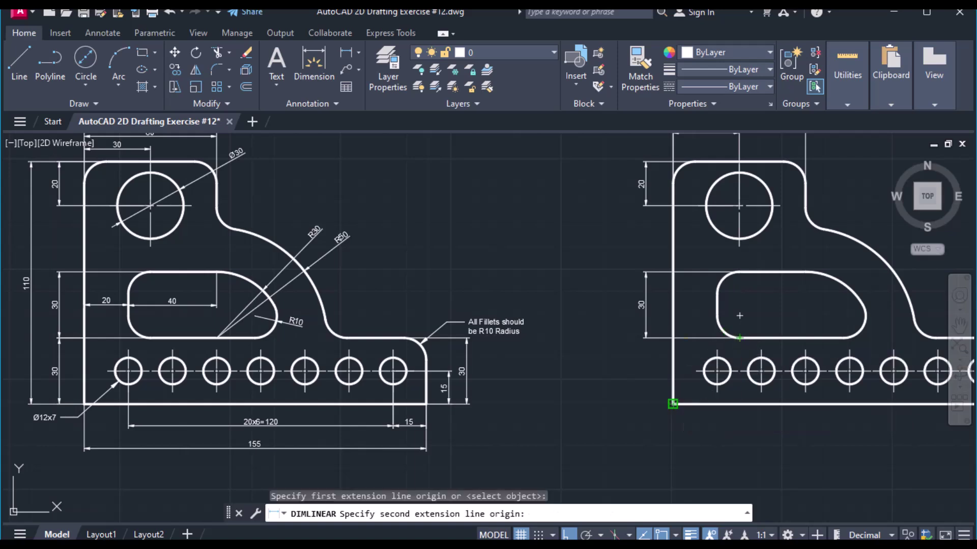
pyautogui.click(673, 404)
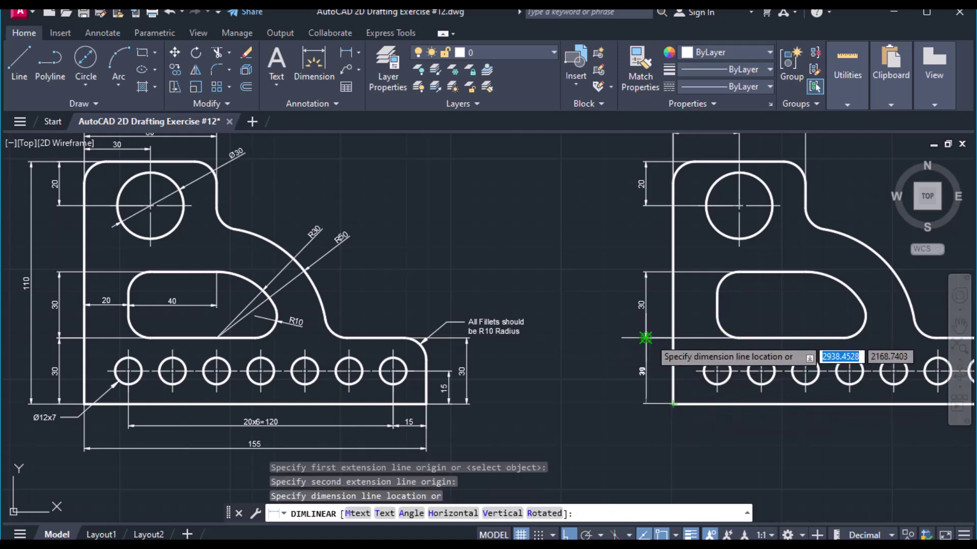
pyautogui.scroll(4, 645, 338)
pyautogui.click(633, 335)
# Step: Add a vertical linear dimension for the new plate's overall height, placed outside the chain of shorter vertical dimensions
pyautogui.scroll(-2, 633, 337)
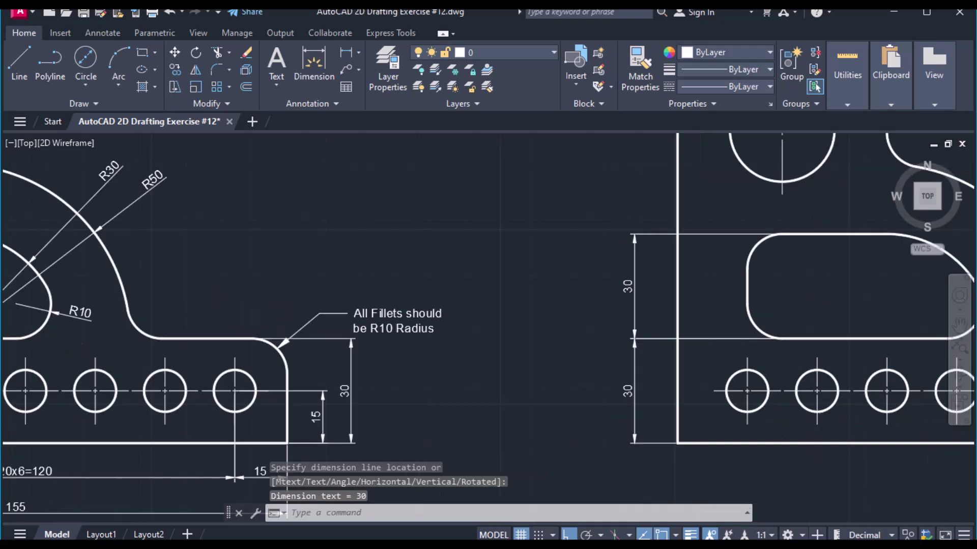
pyautogui.scroll(-2, 633, 337)
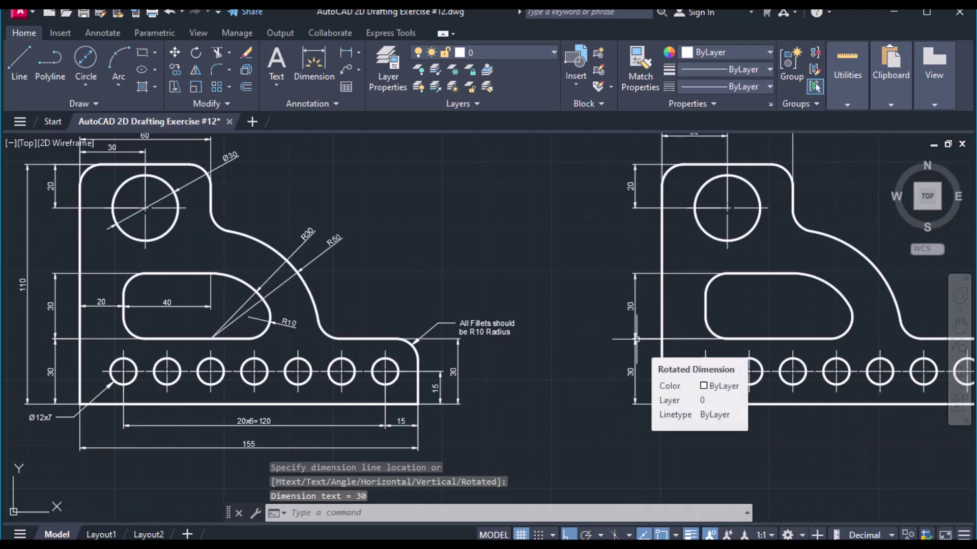
pyautogui.click(352, 57)
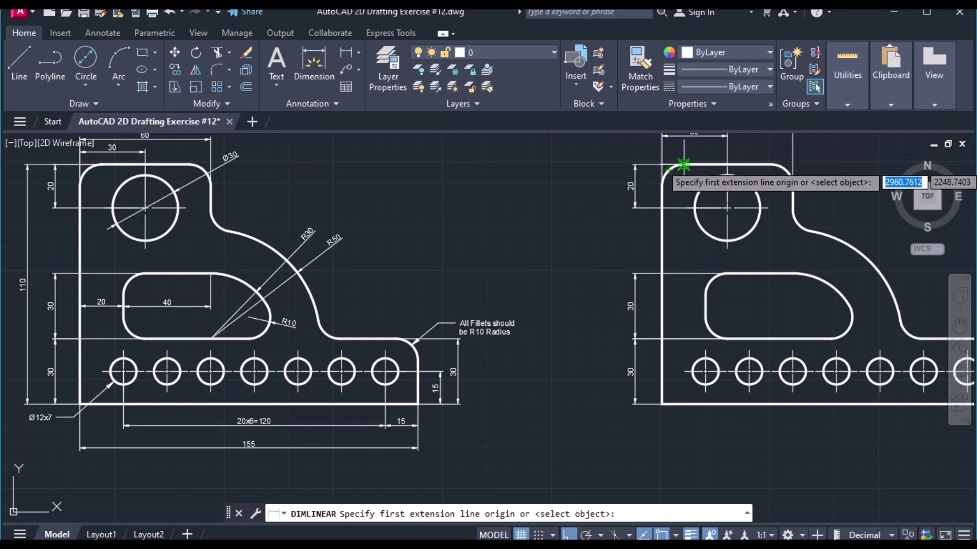
pyautogui.click(683, 165)
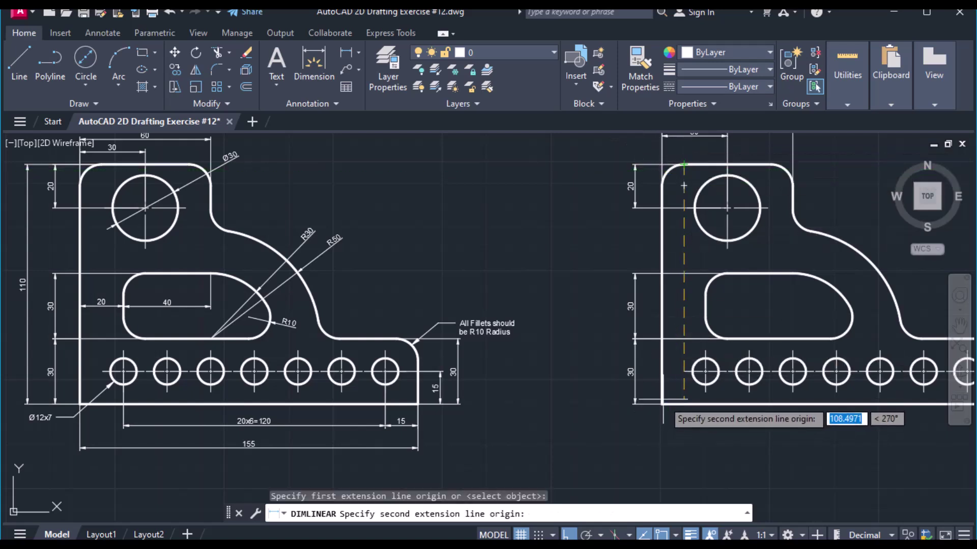
pyautogui.click(662, 404)
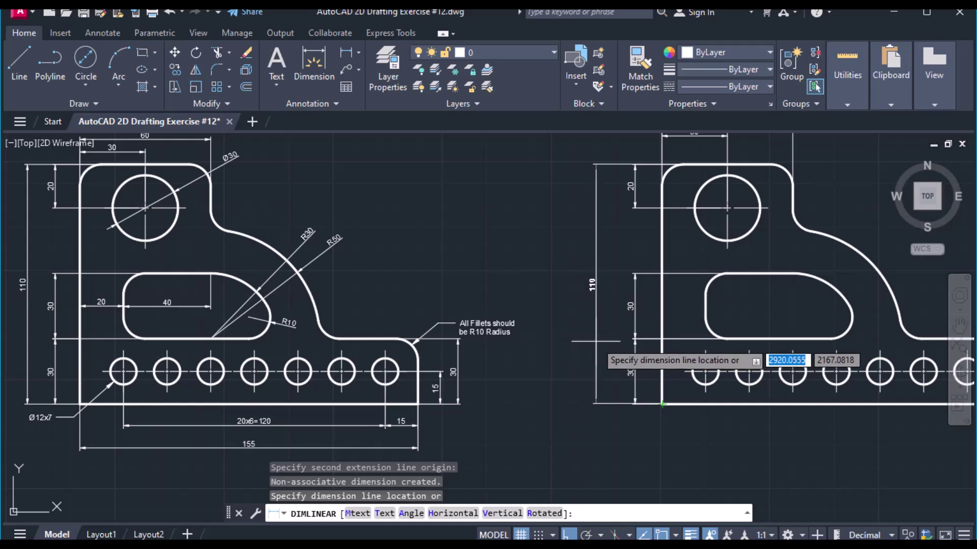
pyautogui.click(602, 339)
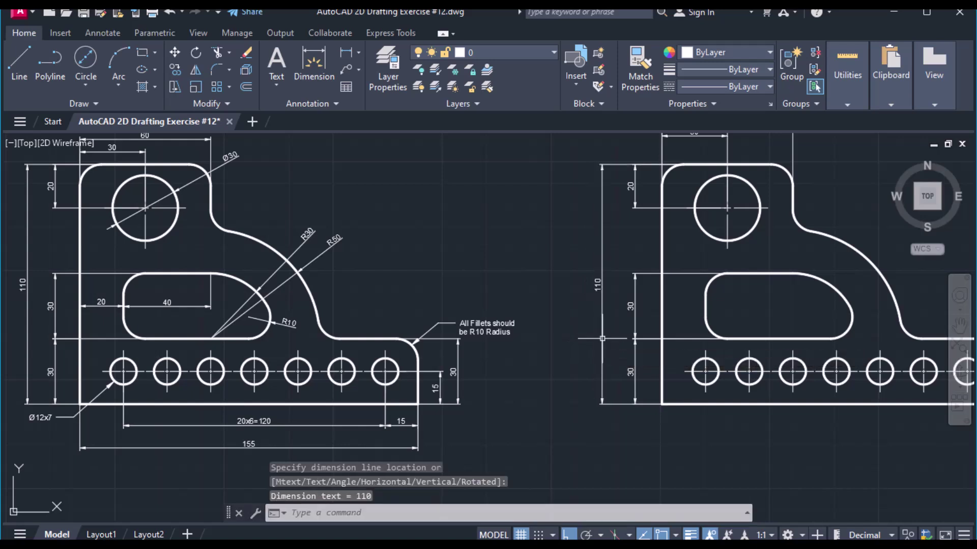
# Step: Add a horizontal linear dimension below the new plate between the centres of the first and last small holes
pyautogui.moveTo(602, 338)
pyautogui.mouseDown(button='middle')
pyautogui.moveTo(610, 326)
pyautogui.moveTo(471, 294)
pyautogui.moveTo(492, 293)
pyautogui.mouseUp(button='middle')
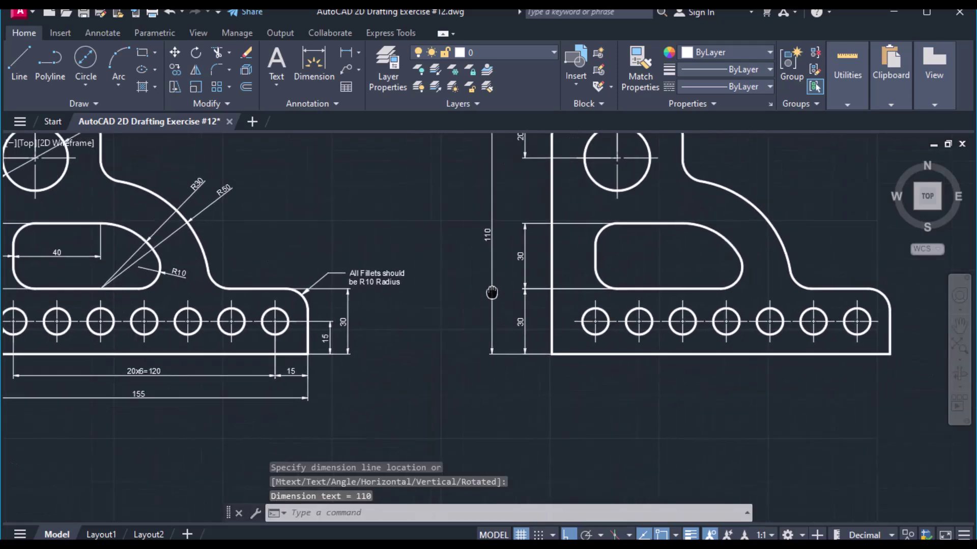
pyautogui.click(347, 52)
pyautogui.click(595, 321)
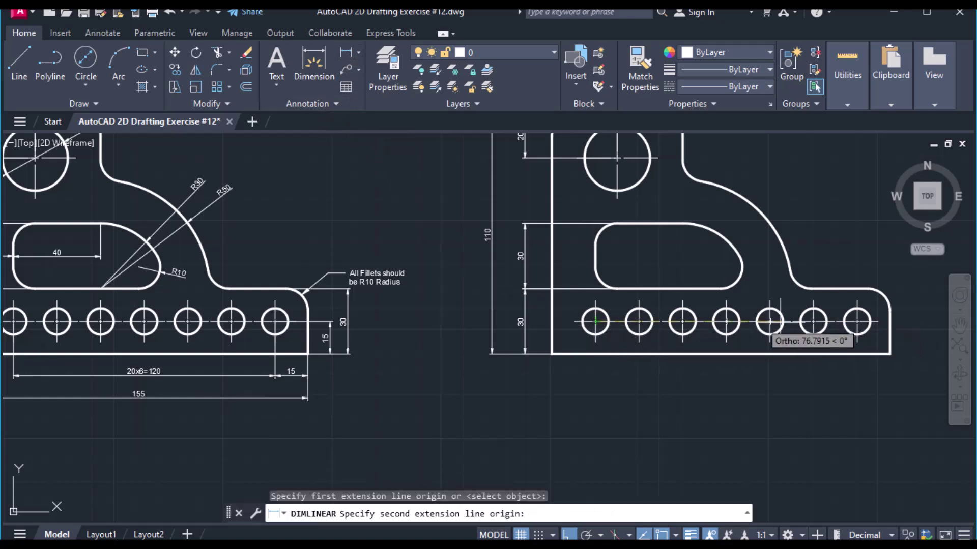
pyautogui.click(857, 321)
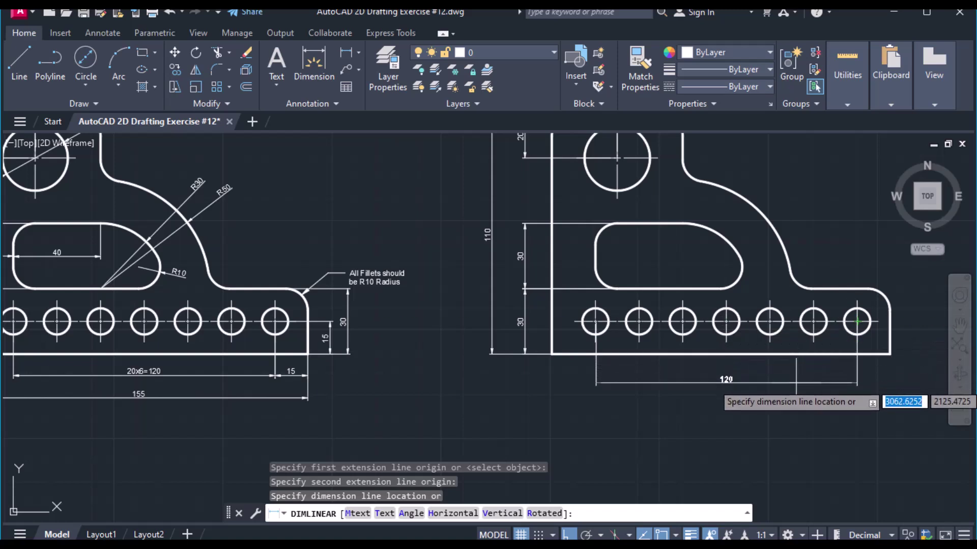
pyautogui.click(796, 382)
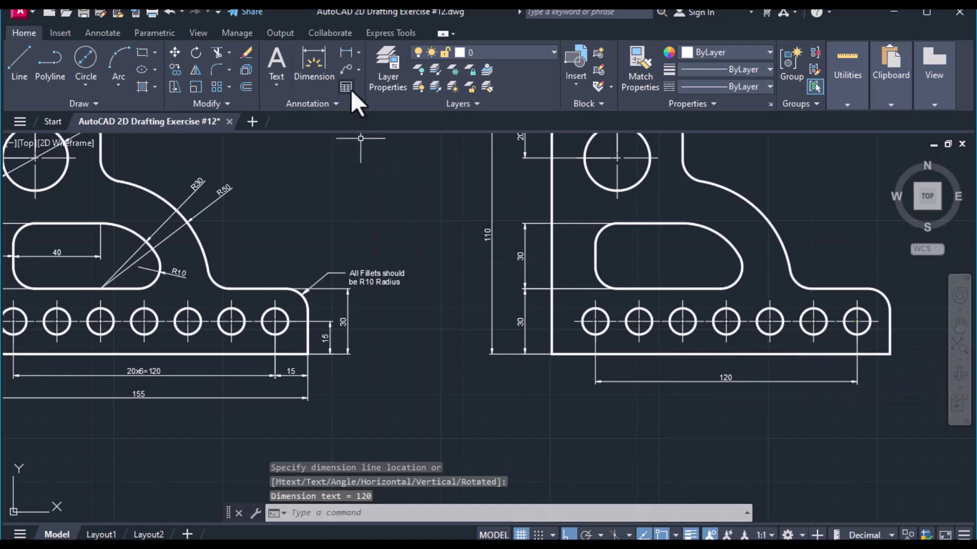
# Step: Add a horizontal linear dimension for the new plate's overall width, placed below the hole-row dimension
pyautogui.click(346, 58)
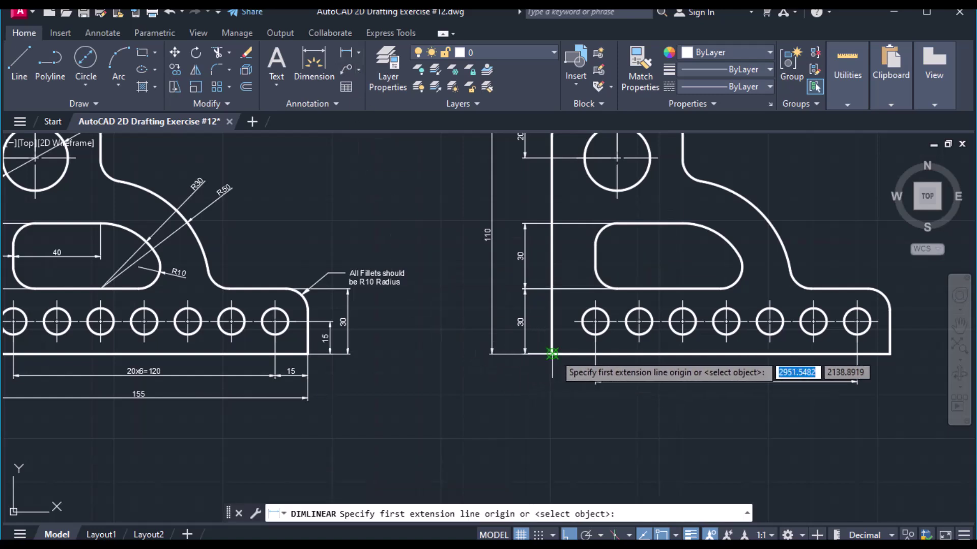
pyautogui.click(552, 355)
pyautogui.click(890, 353)
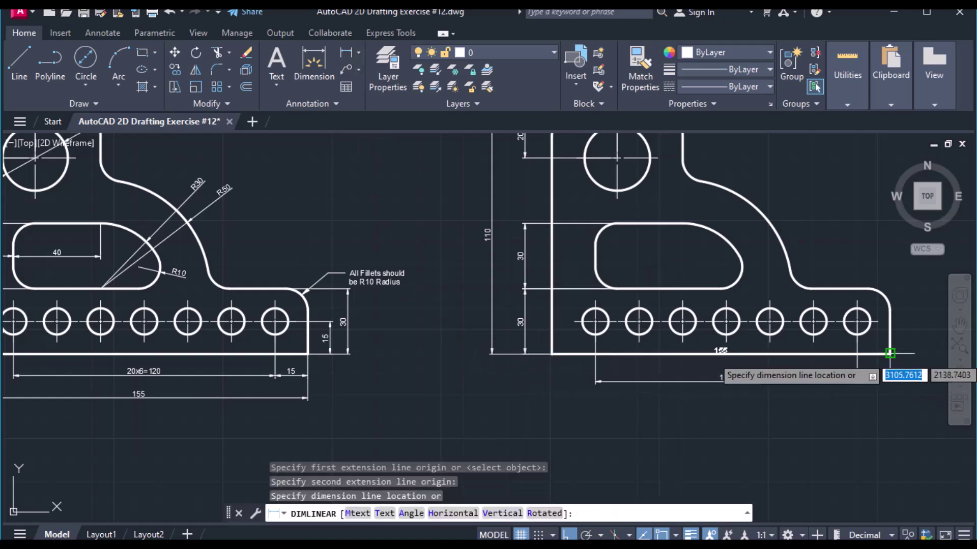
pyautogui.click(838, 407)
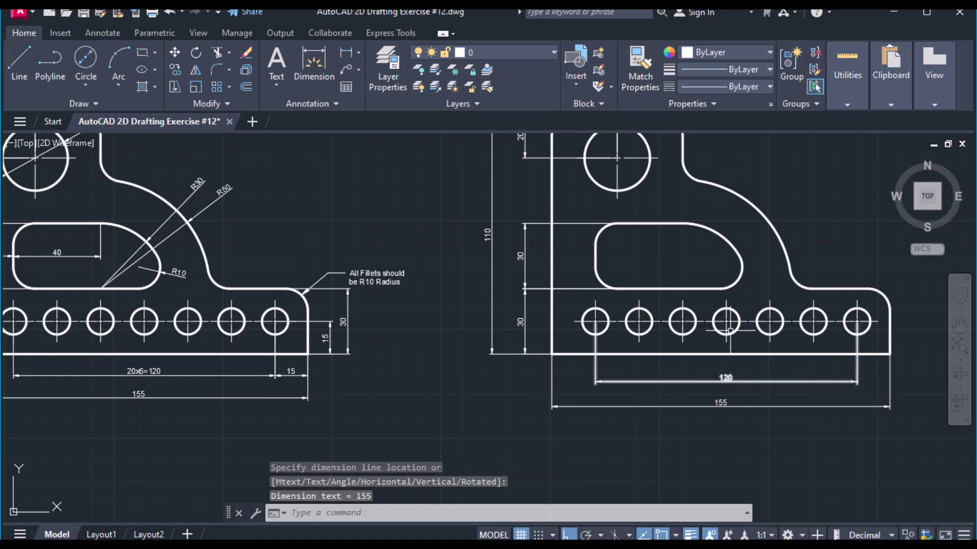
# Step: Try a linear dimension between the new plate's lower-right corner and the last small hole's centre, and undo it
pyautogui.click(350, 57)
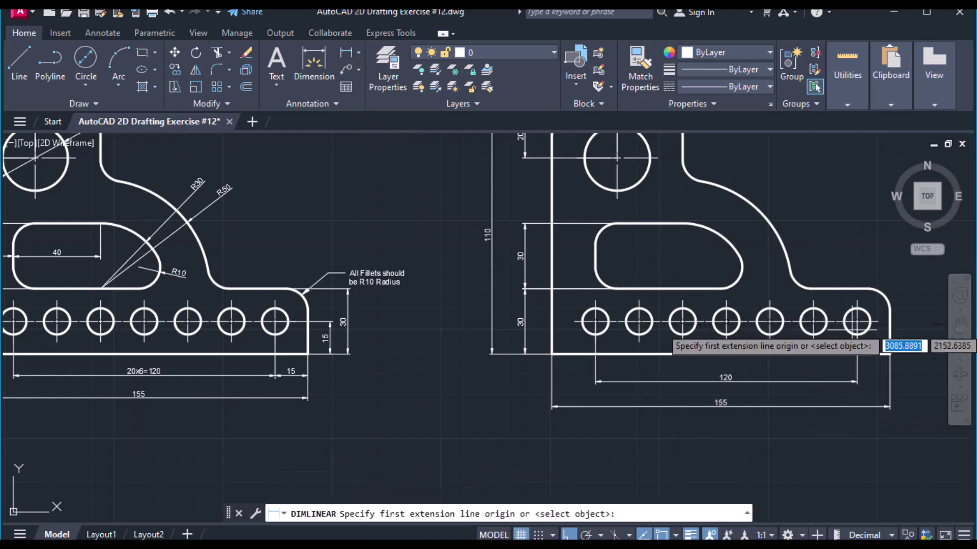
pyautogui.click(890, 353)
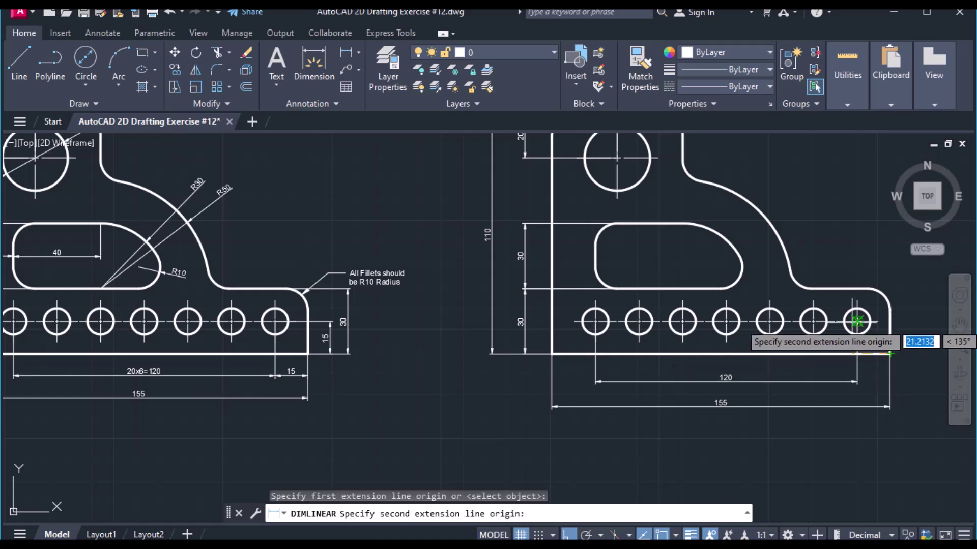
pyautogui.click(856, 321)
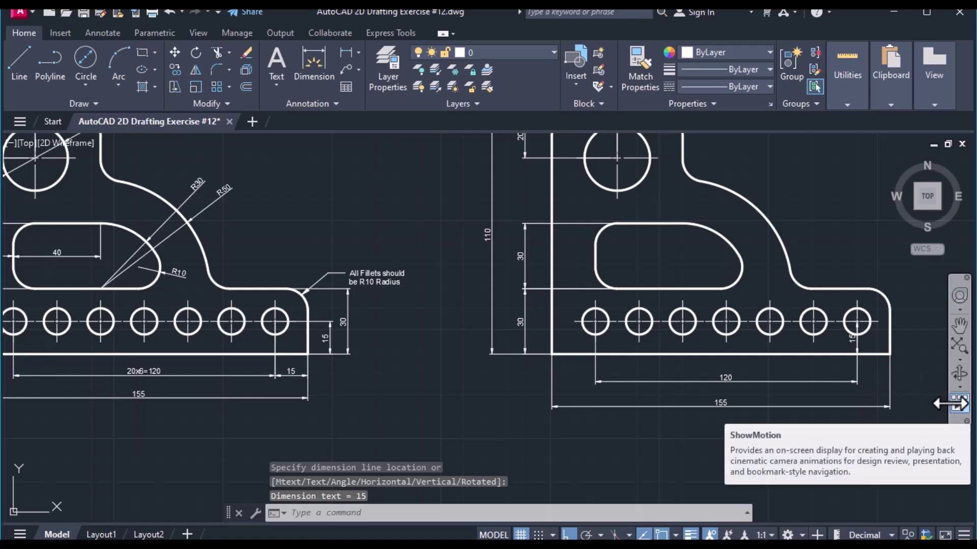
pyautogui.hotkey('ctrl', 'z')
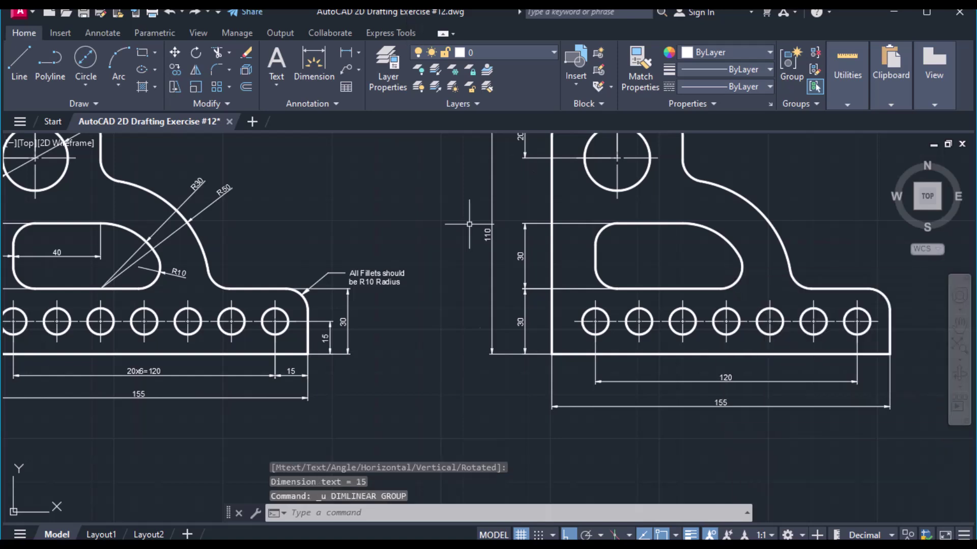
# Step: Add a horizontal linear dimension from the last small hole's centre to the new plate's right edge, aligned with the hole-row dimension
pyautogui.click(348, 55)
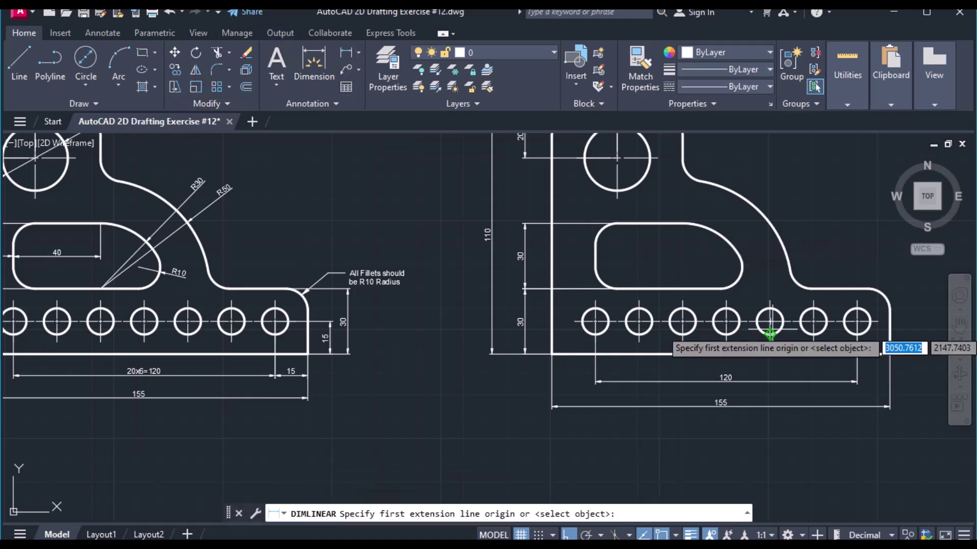
pyautogui.click(891, 353)
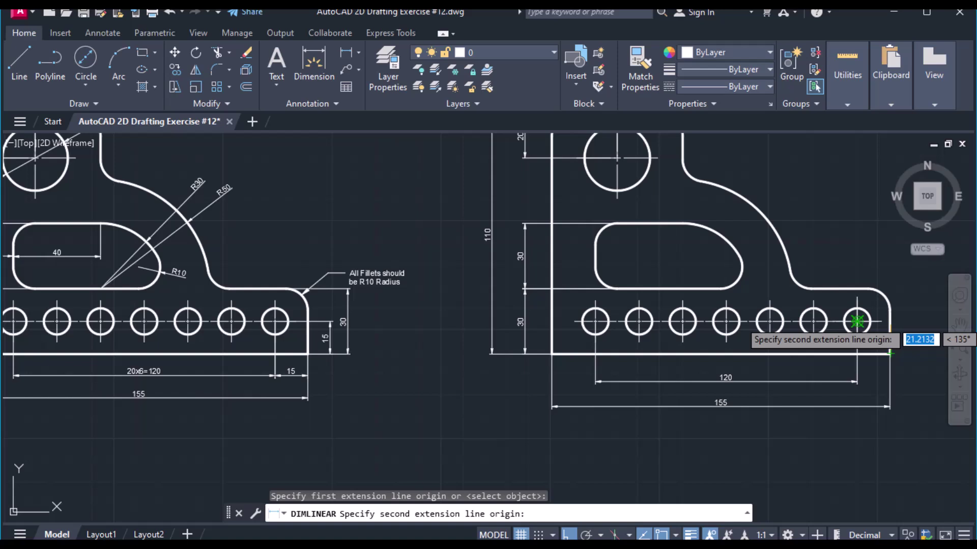
pyautogui.click(857, 321)
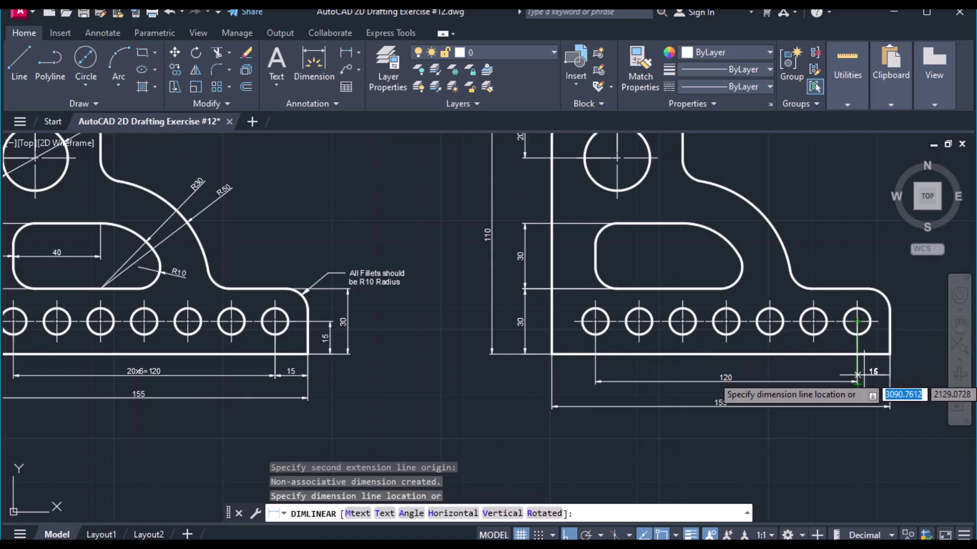
pyautogui.click(861, 381)
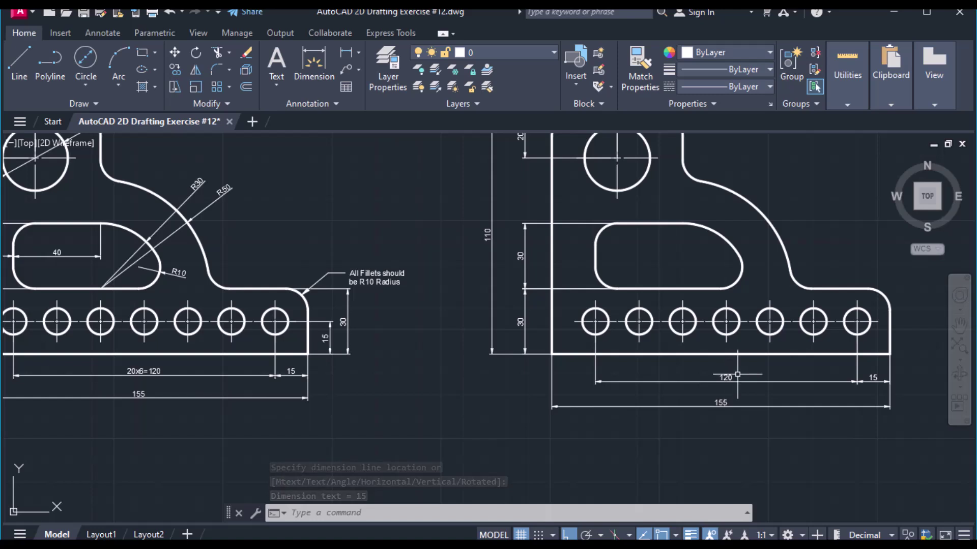
# Step: Edit the text of the new plate's hole-row dimension so it reads 20x6=120
pyautogui.click(727, 378)
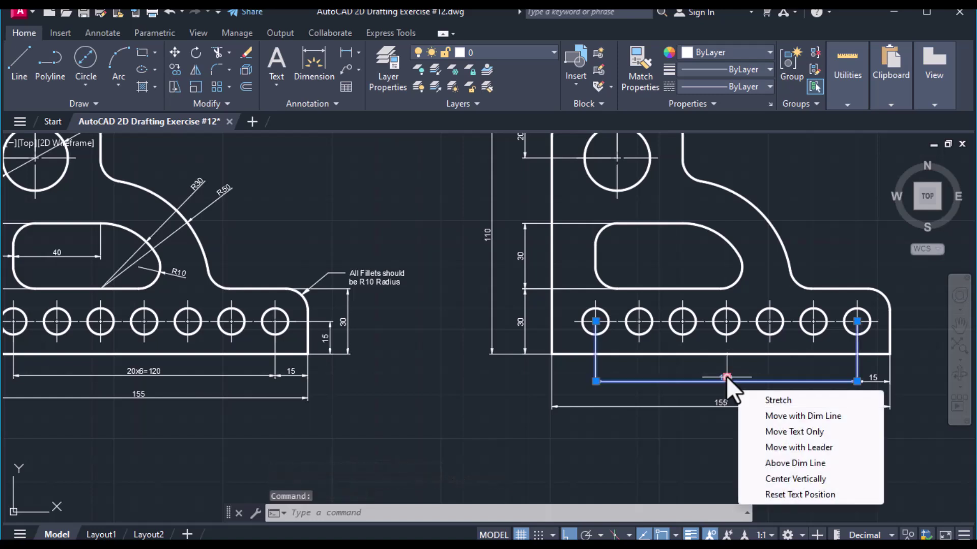
pyautogui.doubleClick(726, 378)
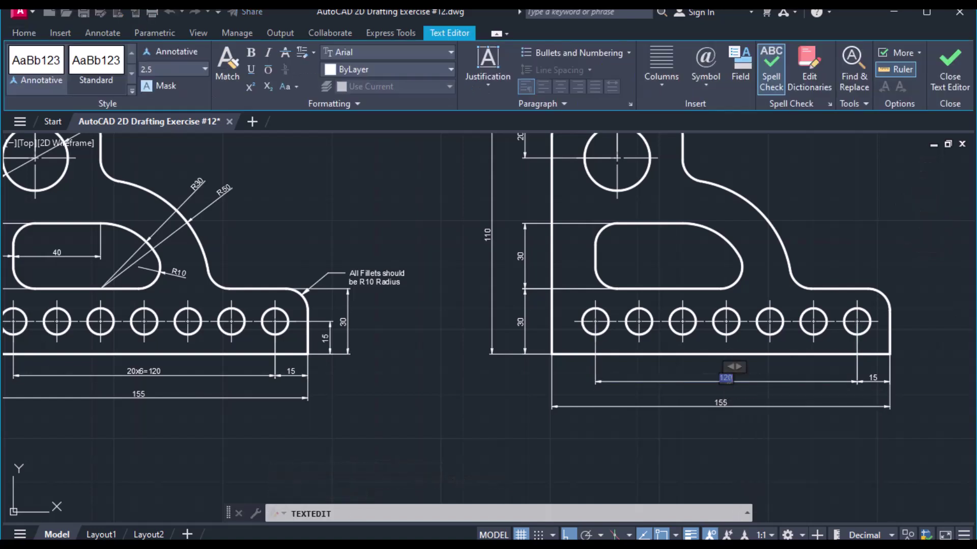
pyautogui.write('20x6=')
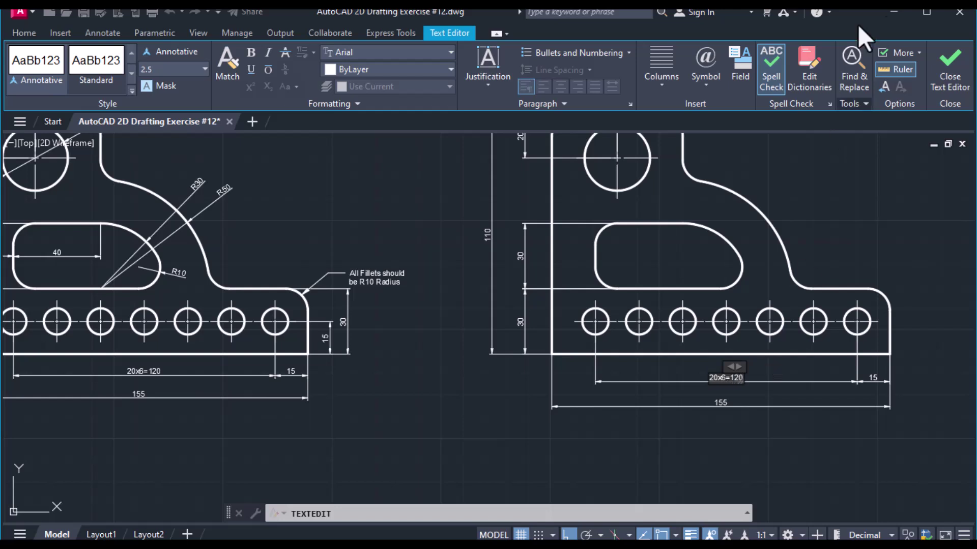
pyautogui.click(953, 86)
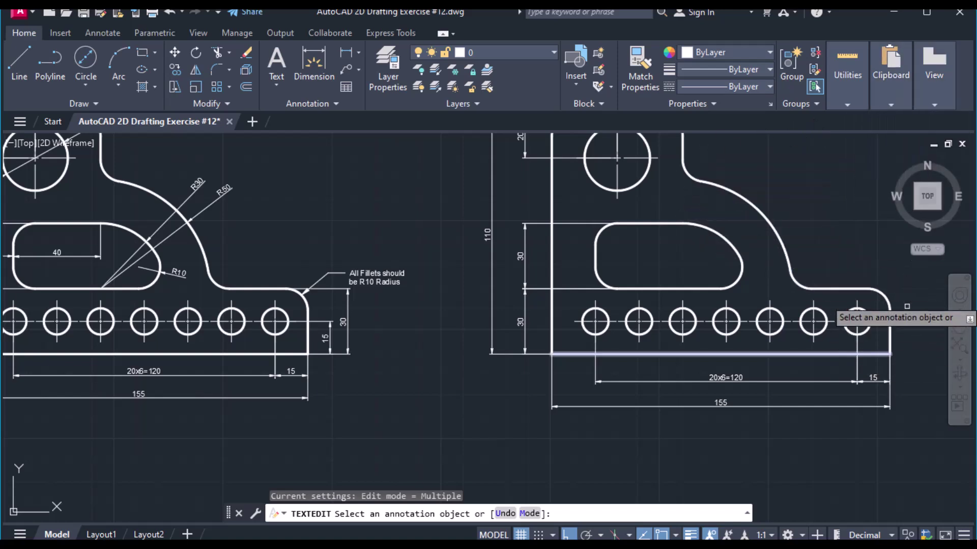
# Step: Add a vertical linear dimension from the new plate's lower-right corner to the last small hole's centre, placed just outside the right edge
pyautogui.moveTo(909, 327); pyautogui.dragTo(801, 334, button='middle')
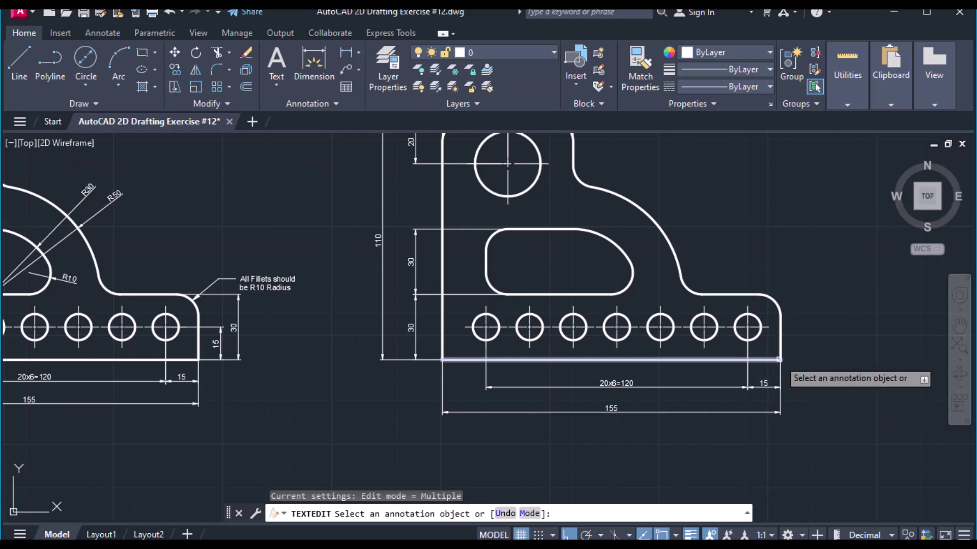
pyautogui.click(345, 55)
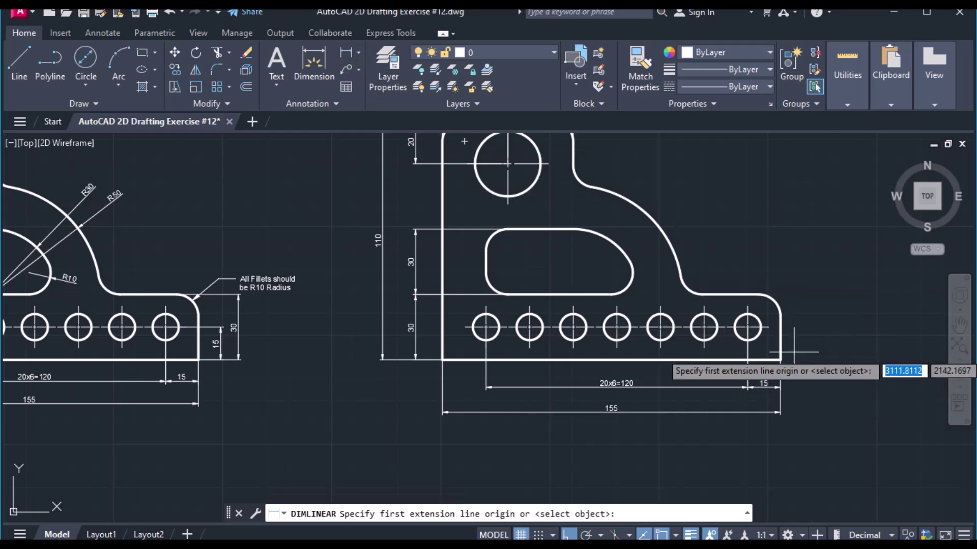
pyautogui.click(779, 360)
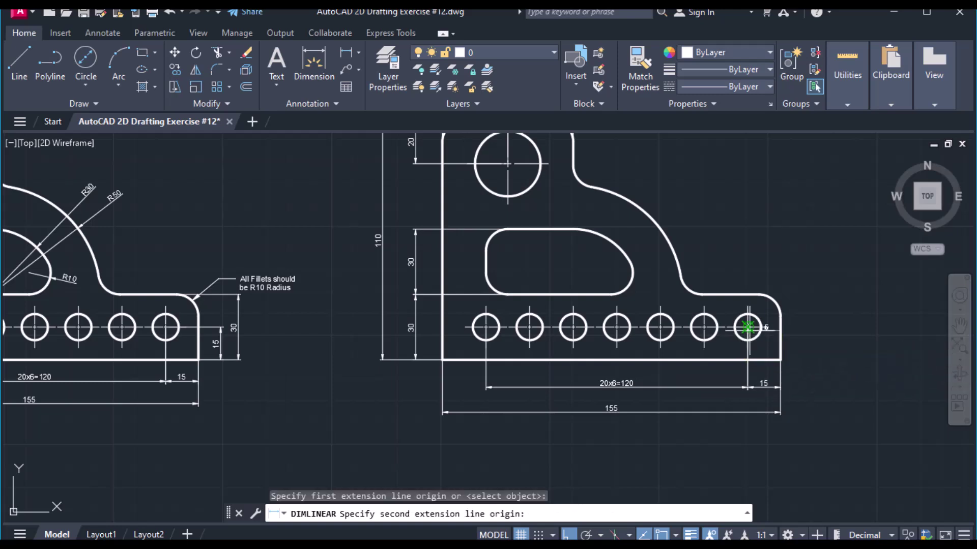
pyautogui.click(748, 327)
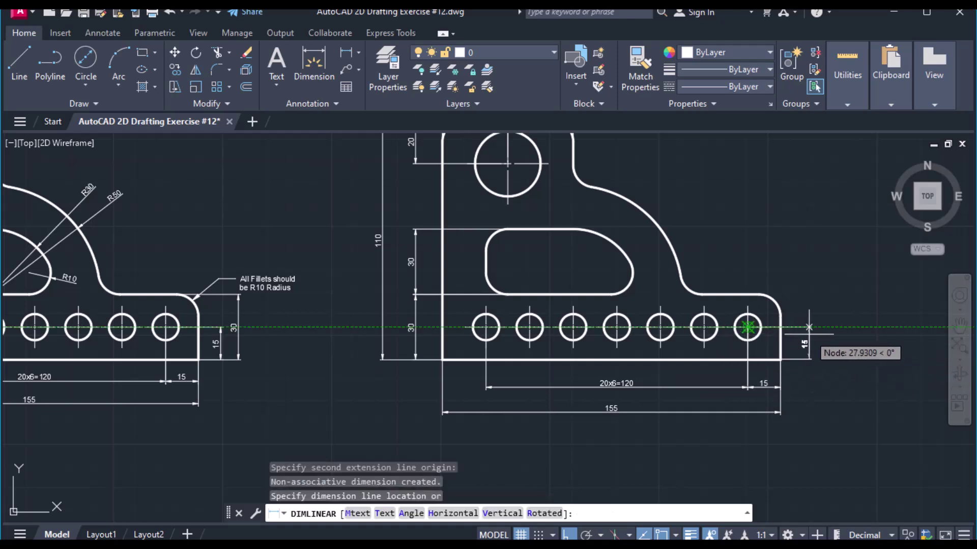
pyautogui.click(809, 328)
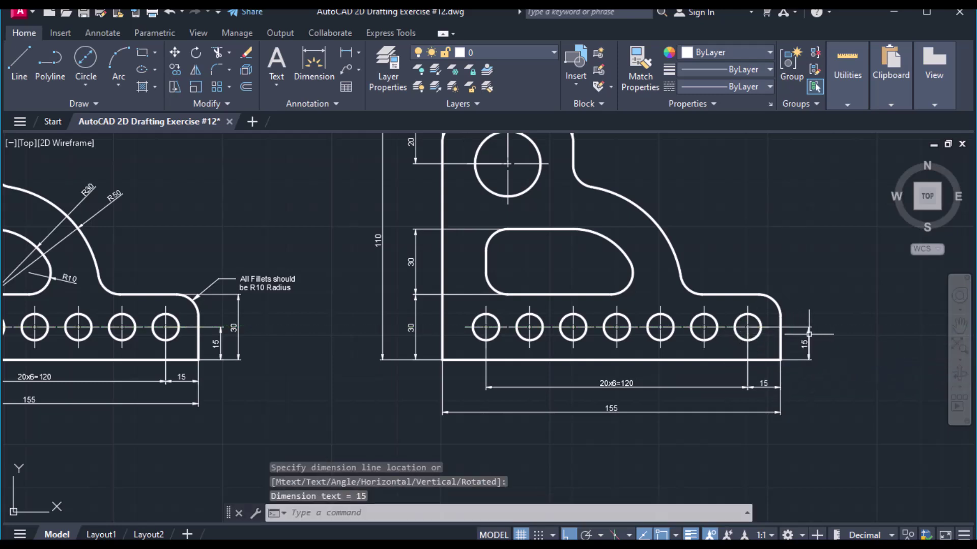
# Step: Add a vertical linear dimension for the height of the new plate's lower-right portion, placed outside the hole-centre height dimension
pyautogui.click(349, 53)
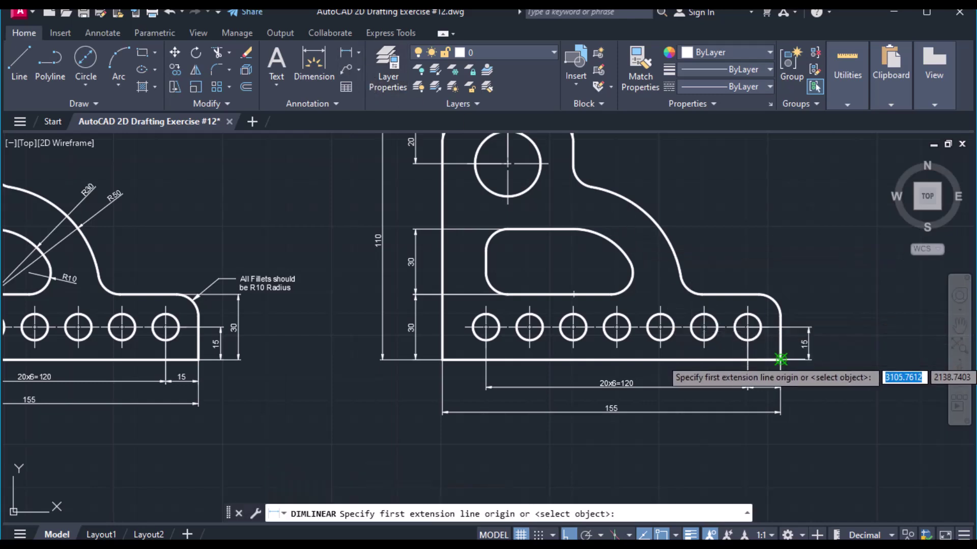
pyautogui.click(780, 360)
pyautogui.click(758, 294)
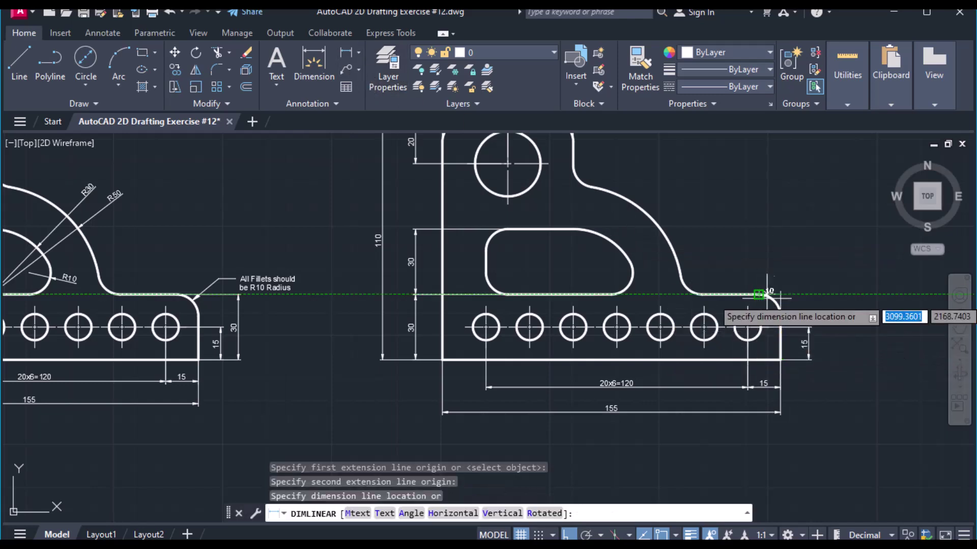
pyautogui.click(834, 306)
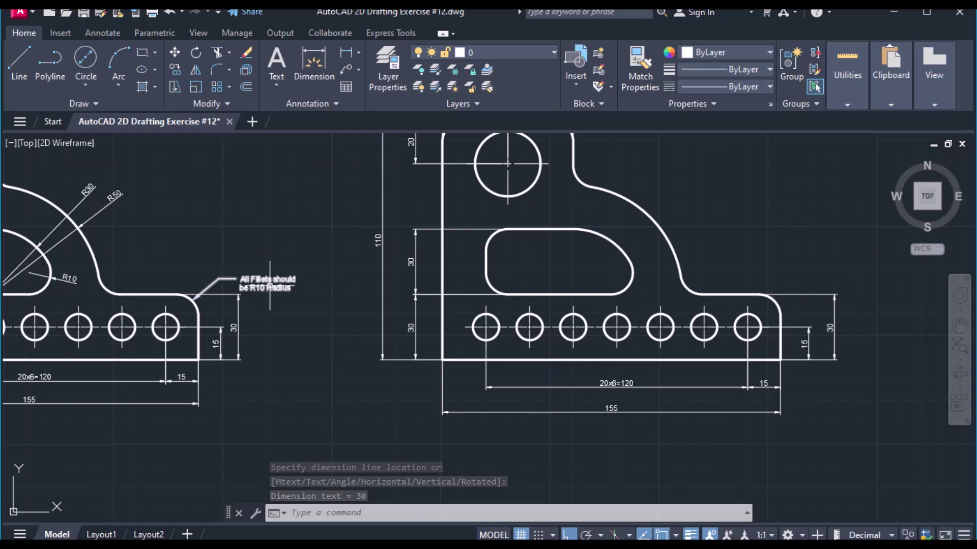
# Step: Add a multileader to the new plate's lower-right corner fillet, with object snap and ortho off, reading "AllFillets should" / "be R10 Radius"
pyautogui.click(349, 71)
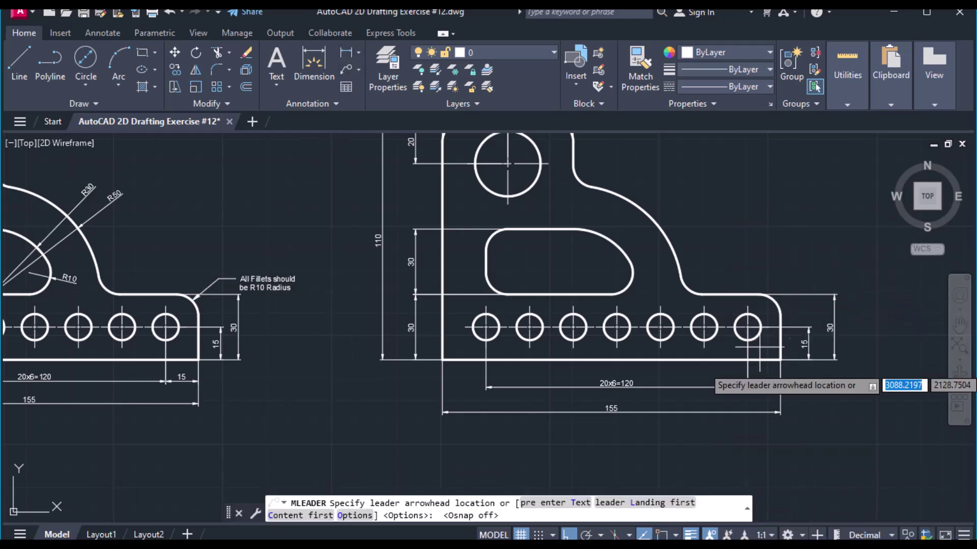
pyautogui.click(773, 306)
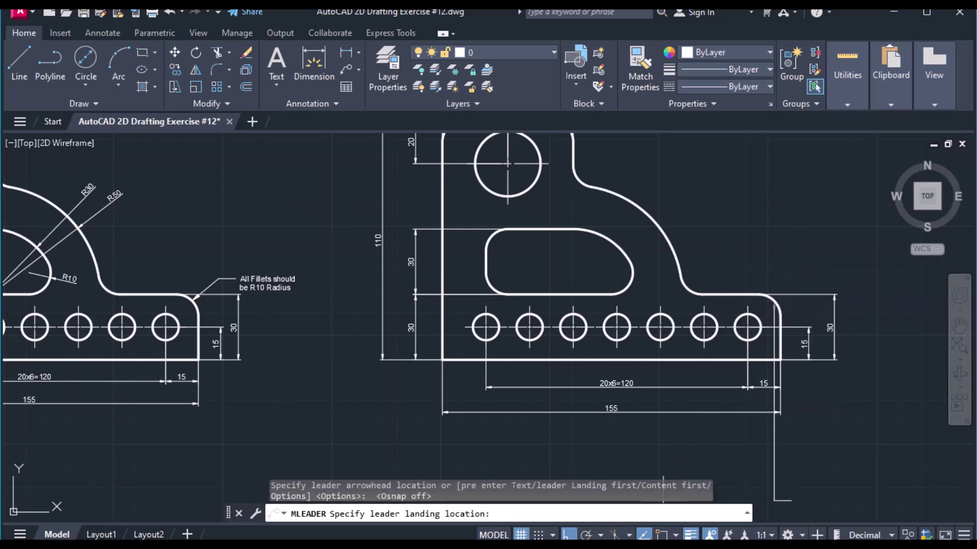
pyautogui.press('F8')
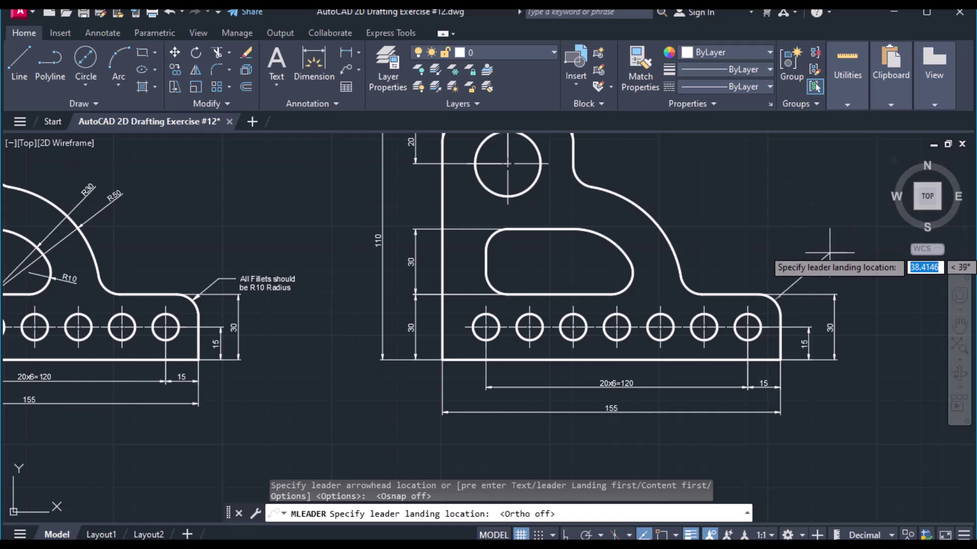
pyautogui.click(796, 269)
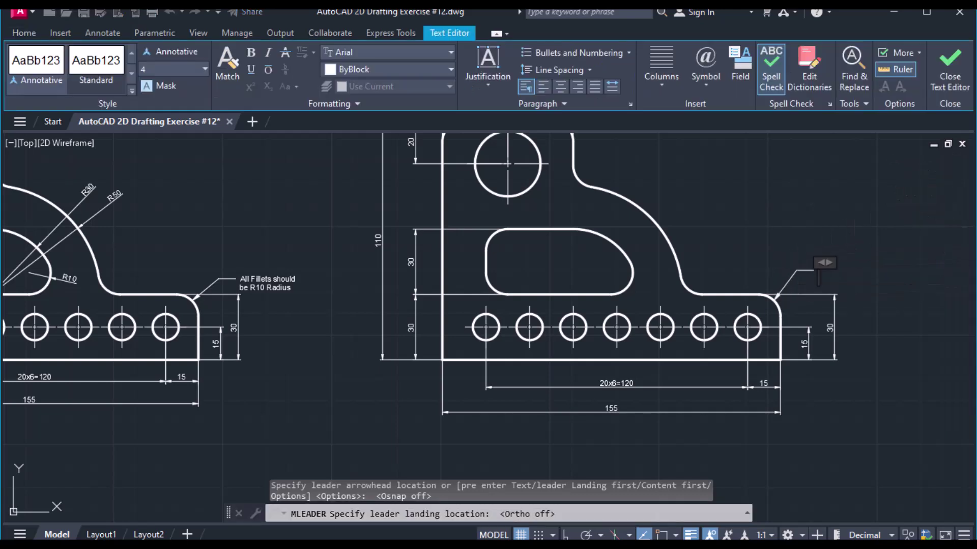
pyautogui.write('AllFillets should')
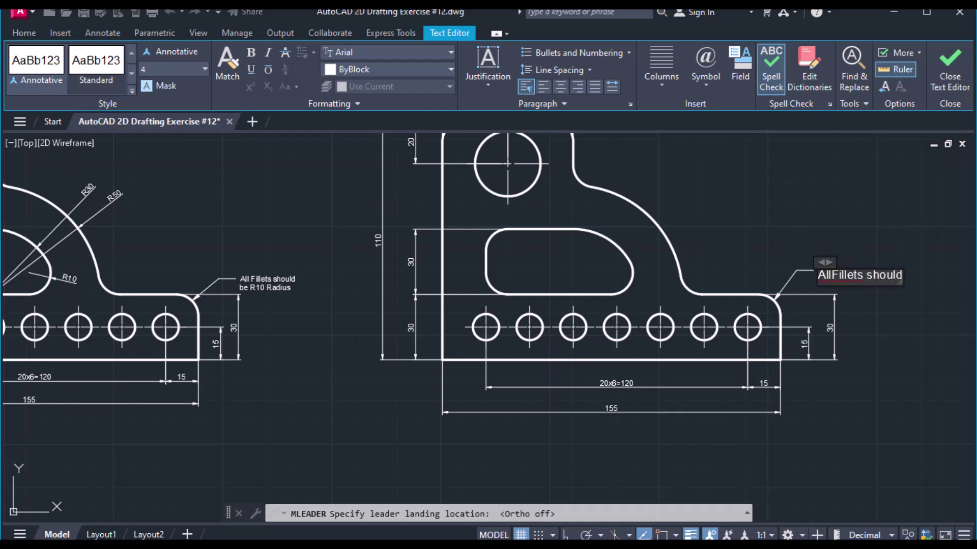
pyautogui.press('Return')
pyautogui.write('be R10 Radius')
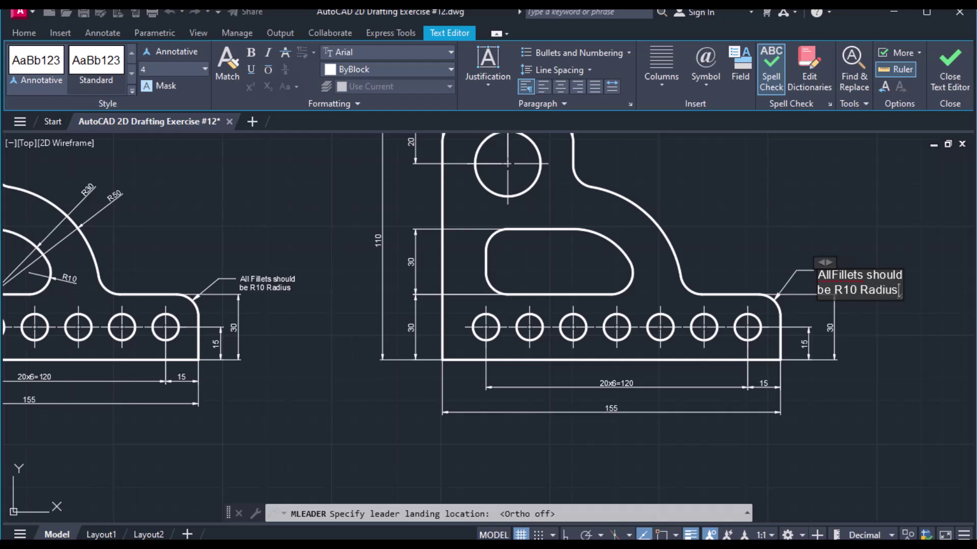
# Step: Set the height of all the fillet note's text to 2.5 and finish the leader
pyautogui.hotkey('ctrl', 'a')
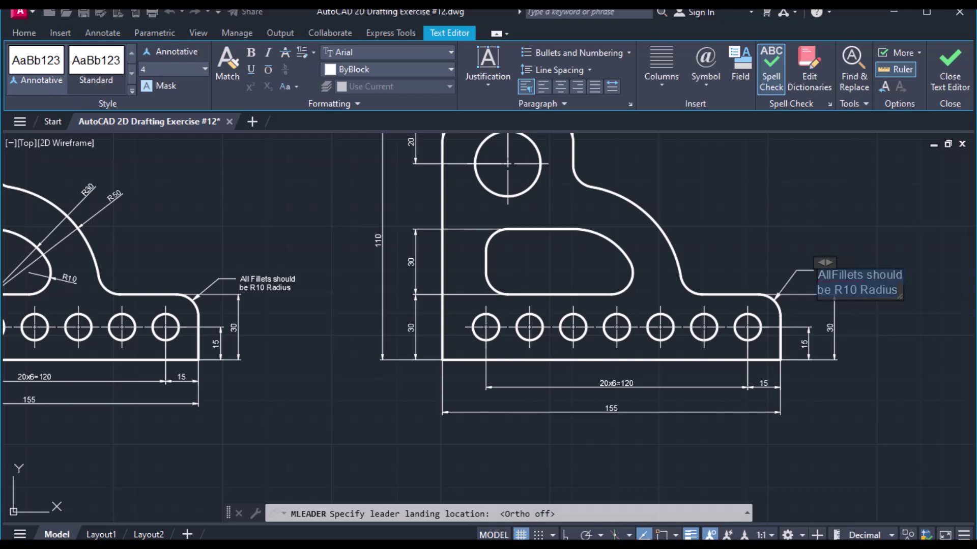
pyautogui.click(204, 68)
pyautogui.click(173, 102)
pyautogui.click(948, 66)
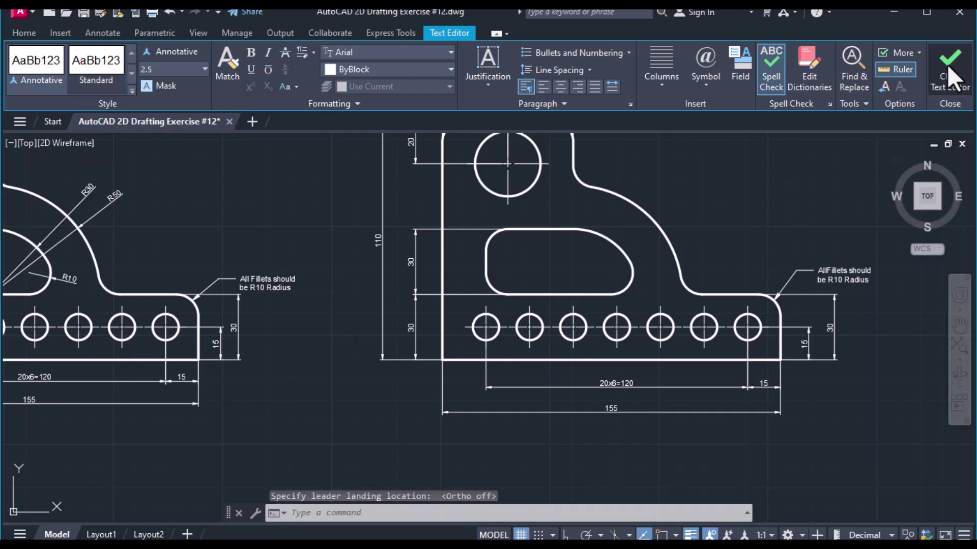
# Step: Add a radius dimension to the lower-right fillet of the new plate's slot, with its text outside the slot
pyautogui.moveTo(696, 236); pyautogui.dragTo(799, 285, button='middle')
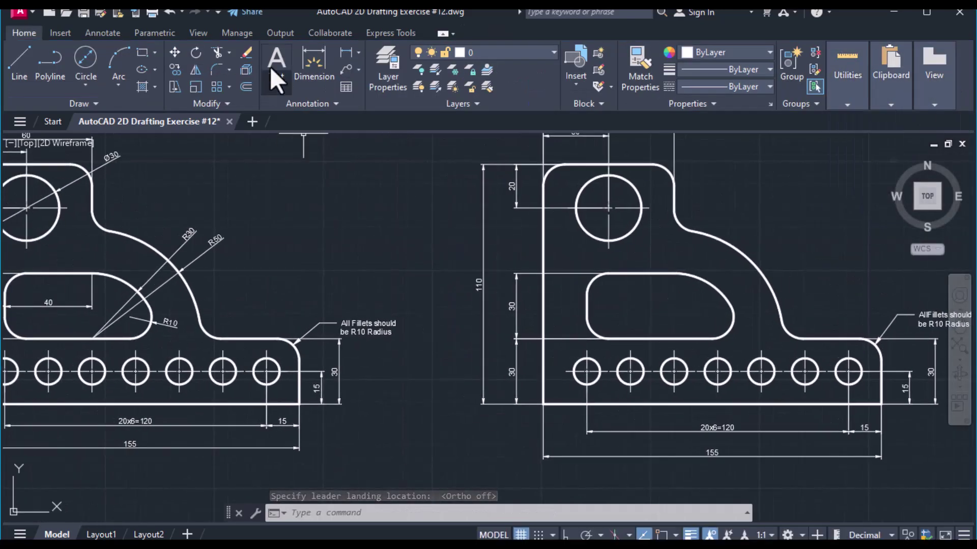
pyautogui.click(357, 52)
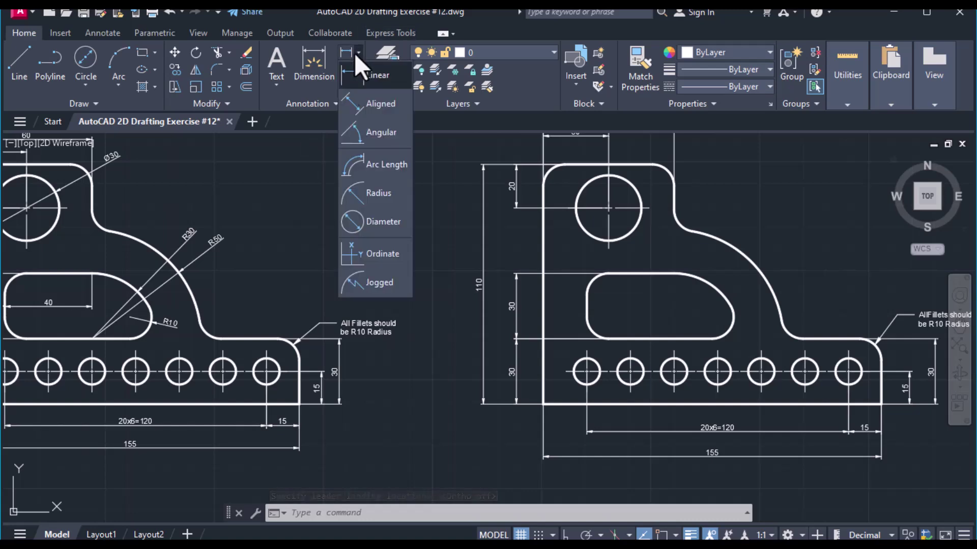
pyautogui.click(362, 194)
pyautogui.click(732, 329)
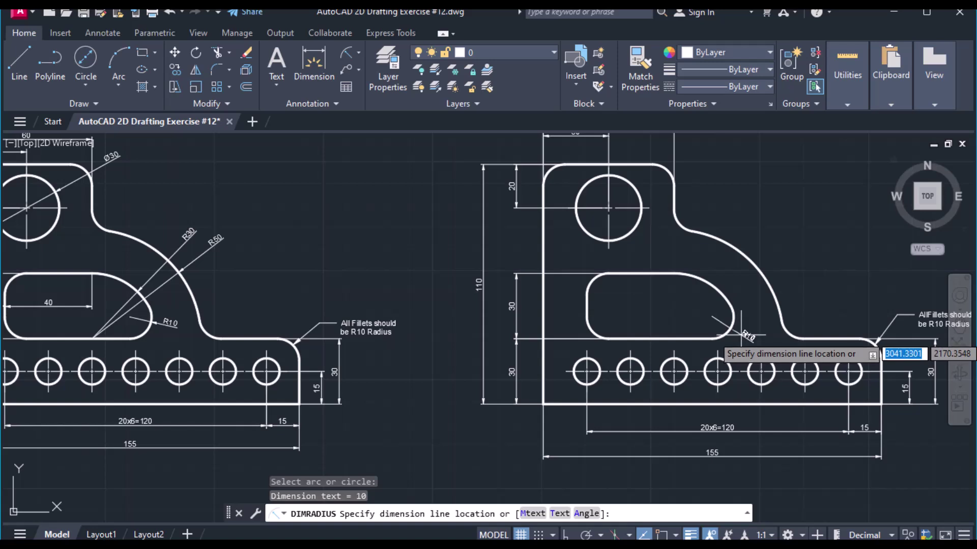
pyautogui.click(741, 336)
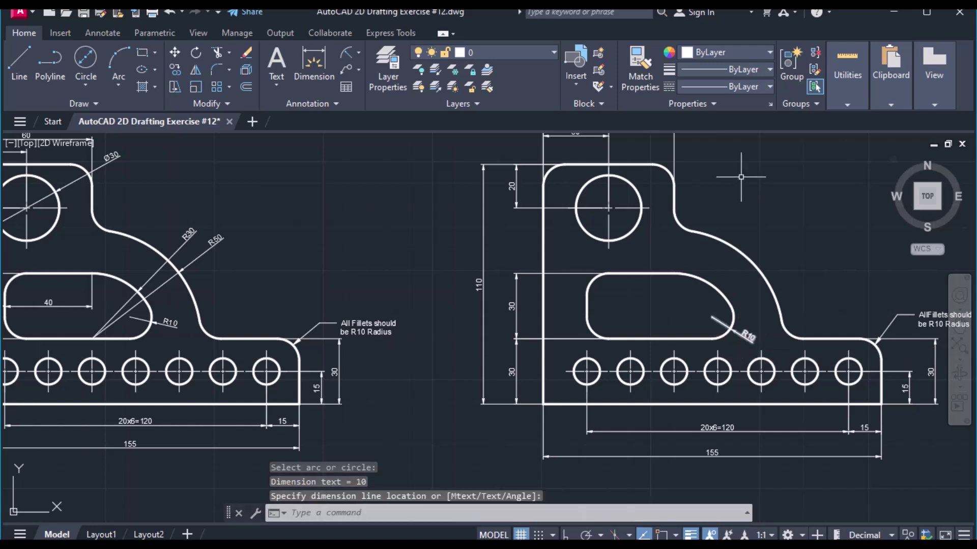
# Step: Add radius dimensions to the new plate's large outer arc and the slot's upper-right arc, with both texts outside the plate
pyautogui.click(346, 53)
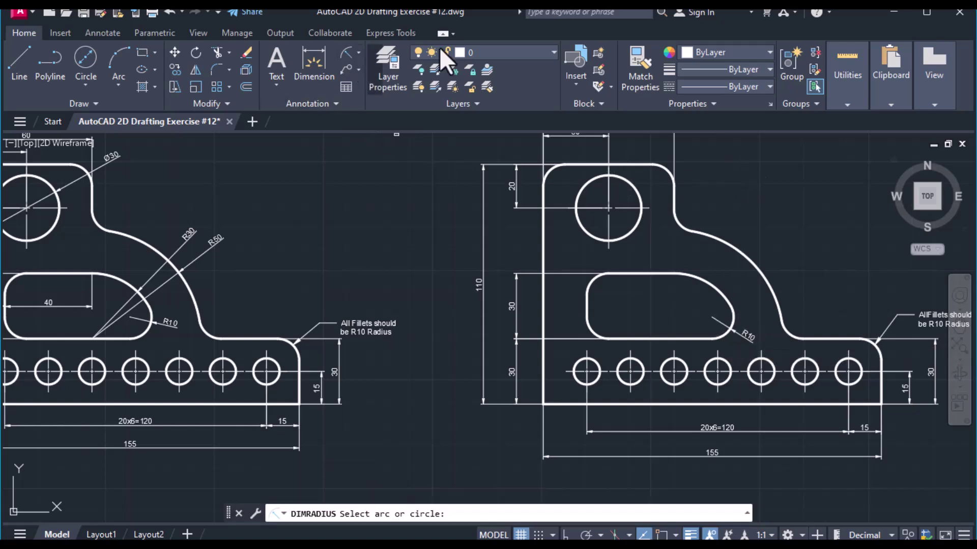
pyautogui.click(758, 265)
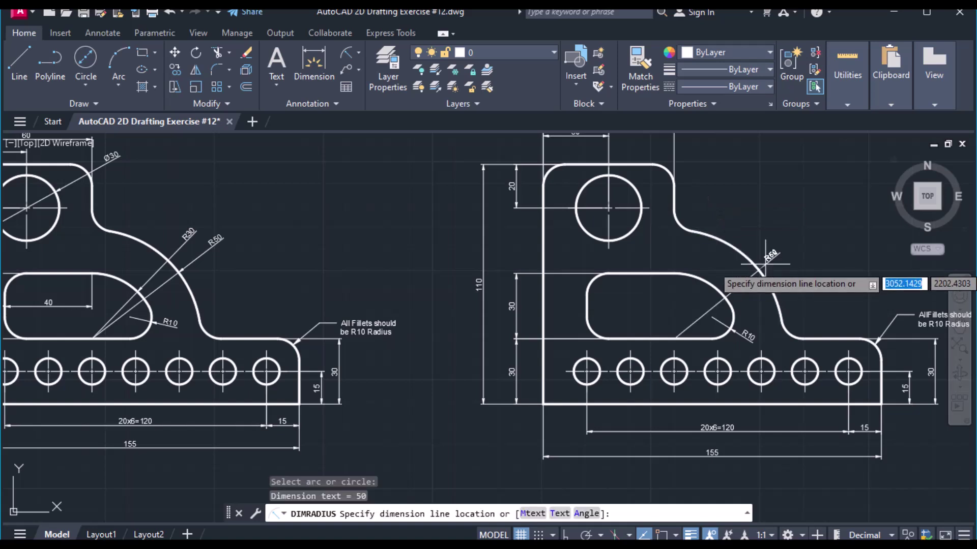
pyautogui.click(800, 243)
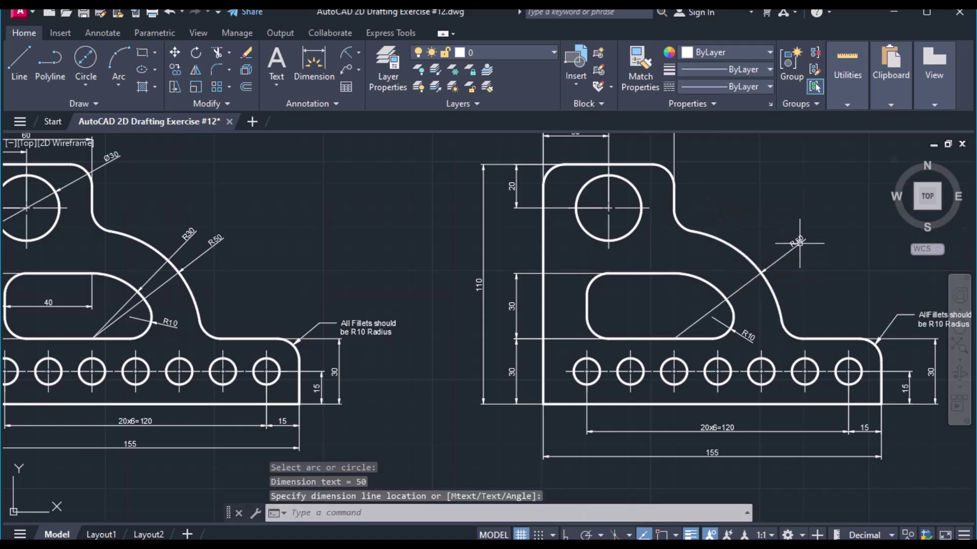
pyautogui.click(350, 55)
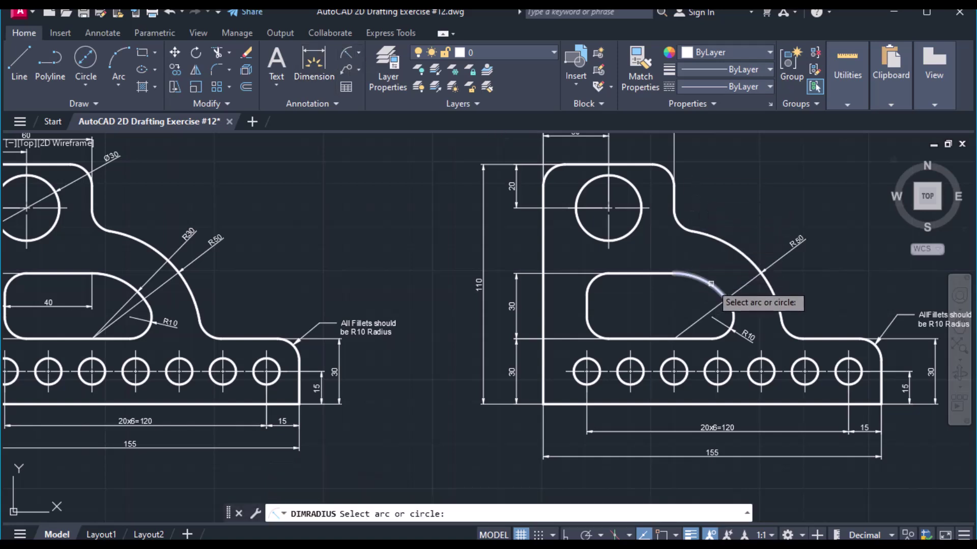
pyautogui.click(717, 293)
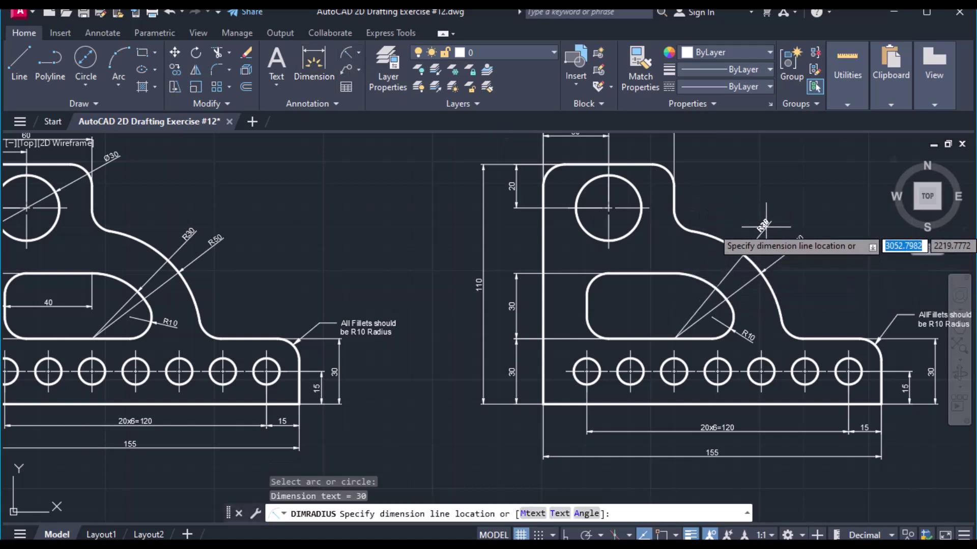
pyautogui.click(765, 226)
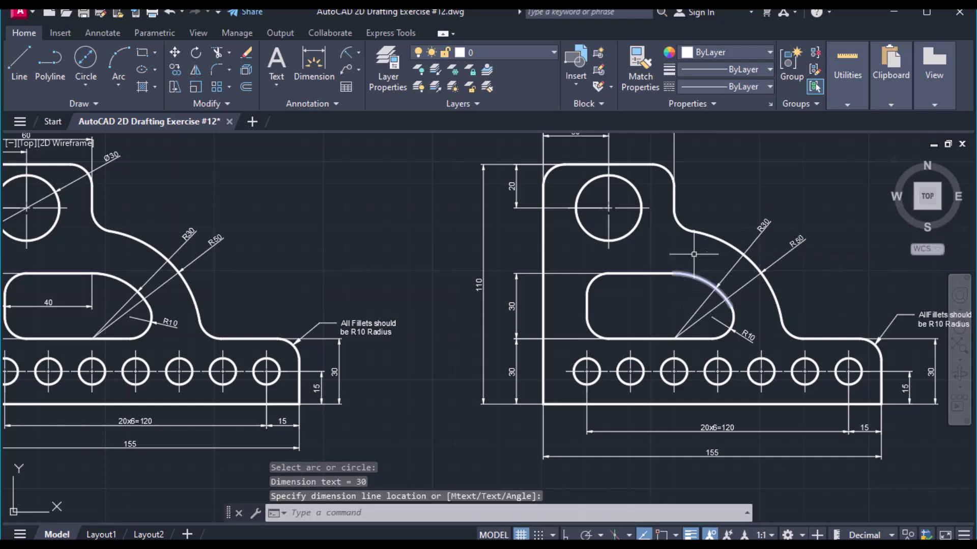
# Step: Add a diameter dimension to the new plate's large upper hole, with its text outside the plate at the upper right
pyautogui.moveTo(628, 209)
pyautogui.mouseDown(button='middle')
pyautogui.moveTo(636, 254)
pyautogui.moveTo(712, 340)
pyautogui.mouseUp(button='middle')
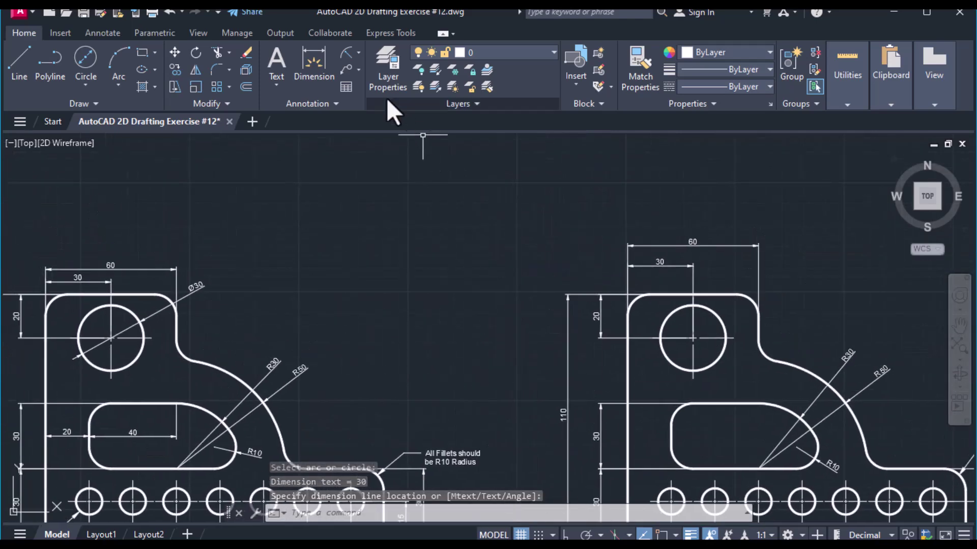
pyautogui.click(358, 53)
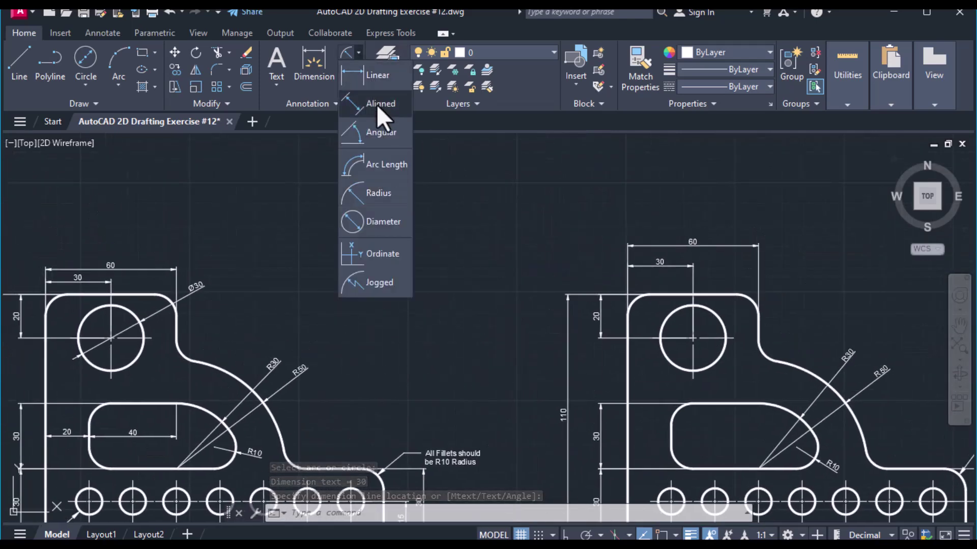
pyautogui.click(373, 226)
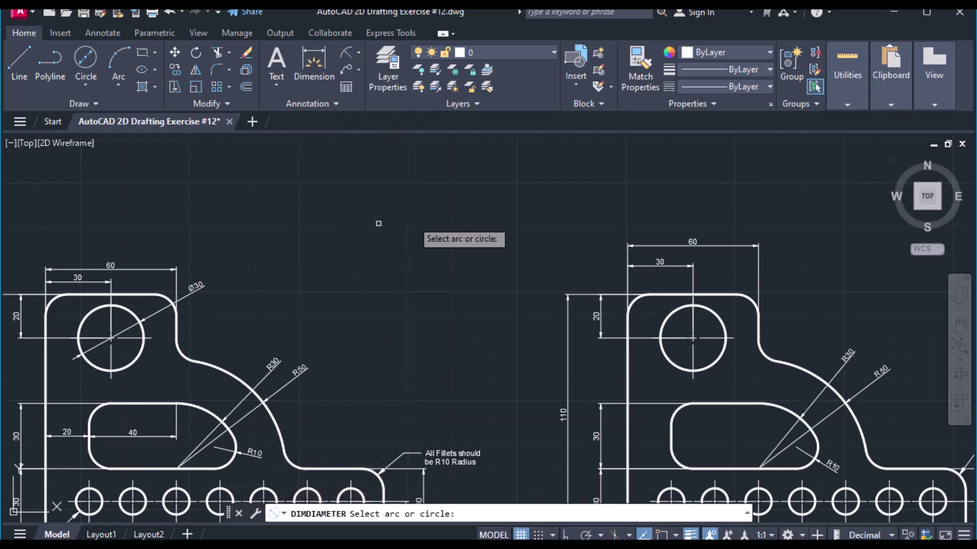
pyautogui.click(715, 316)
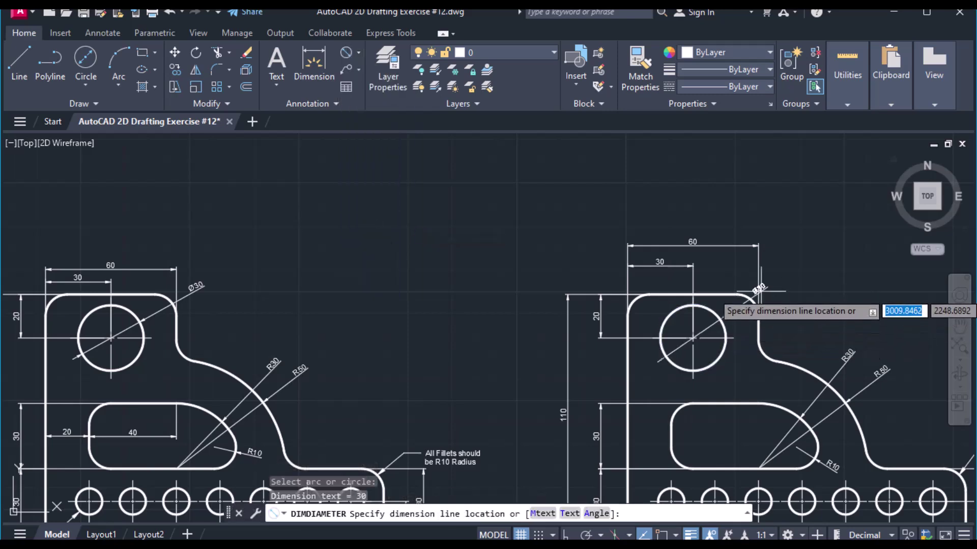
pyautogui.click(796, 278)
pyautogui.scroll(2, 544, 369)
pyautogui.moveTo(547, 365)
pyautogui.mouseDown(button='middle')
pyautogui.moveTo(556, 306)
pyautogui.moveTo(745, 108)
pyautogui.mouseUp(button='middle')
pyautogui.scroll(-2, 131, 381)
pyautogui.moveTo(100, 394)
pyautogui.mouseDown(button='middle')
pyautogui.moveTo(205, 340)
pyautogui.moveTo(262, 330)
pyautogui.mouseUp(button='middle')
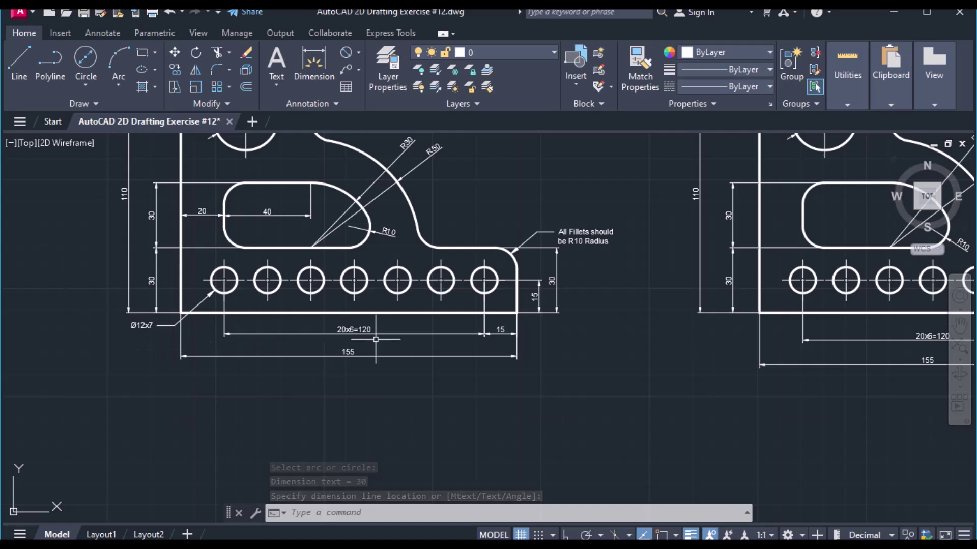
# Step: Add a multileader to the leftmost small hole of the new plate's bottom row, landing at the lower left, with the note Ø12x7
pyautogui.click(346, 70)
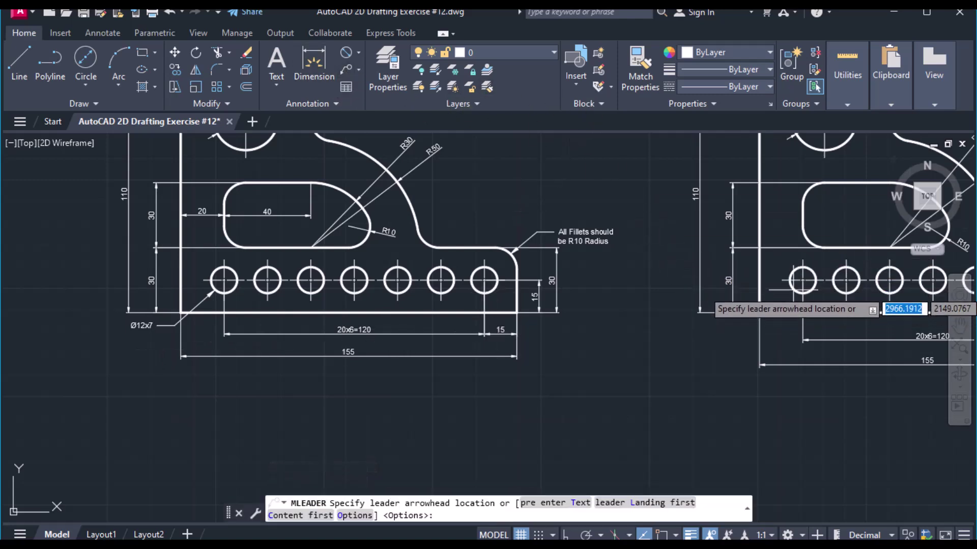
pyautogui.click(791, 293)
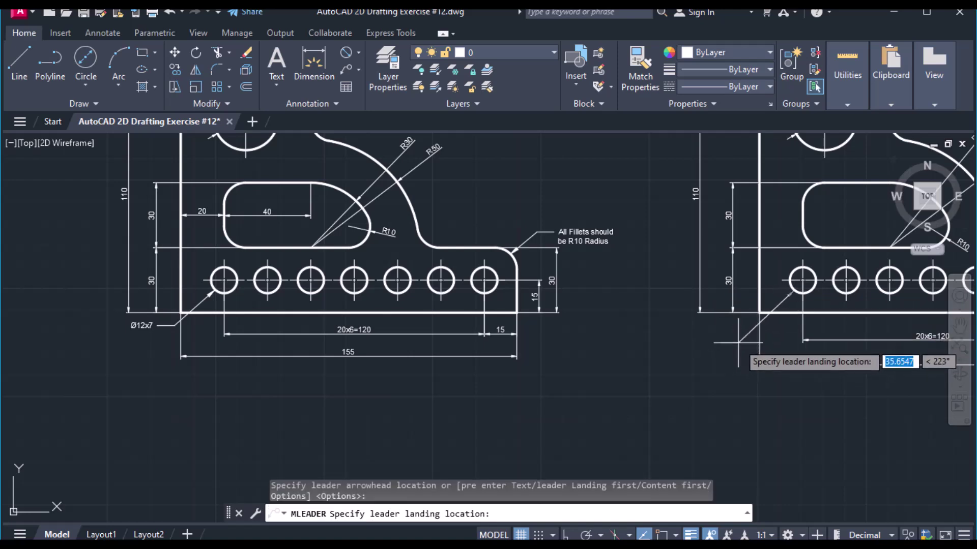
pyautogui.click(741, 338)
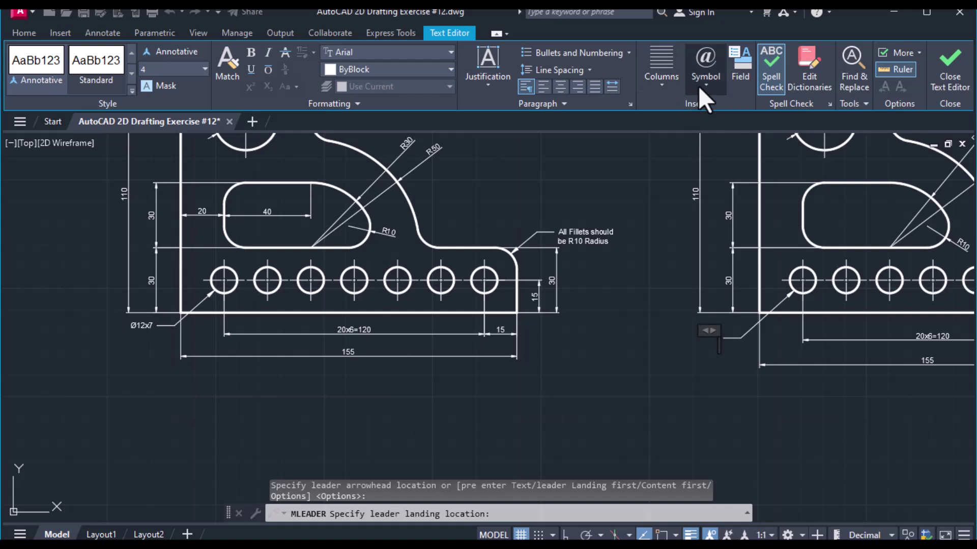
pyautogui.click(699, 86)
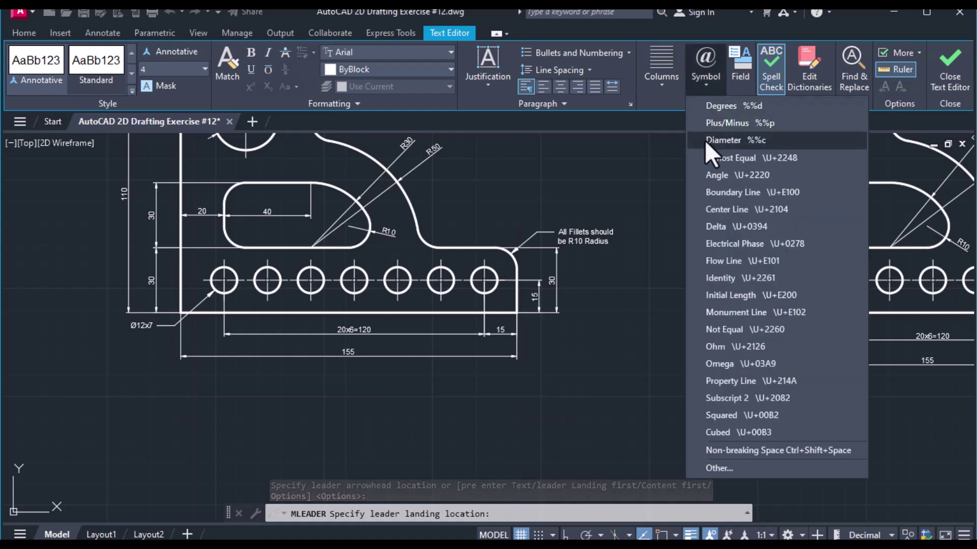
pyautogui.click(723, 139)
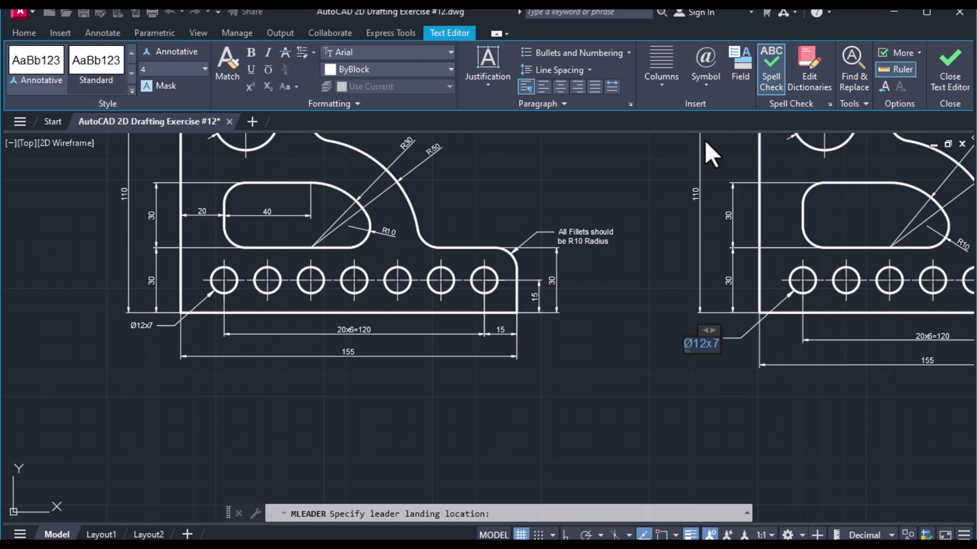
# Step: Set the hole note's text height to 2.5 and finish the leader
pyautogui.click(204, 70)
pyautogui.click(174, 95)
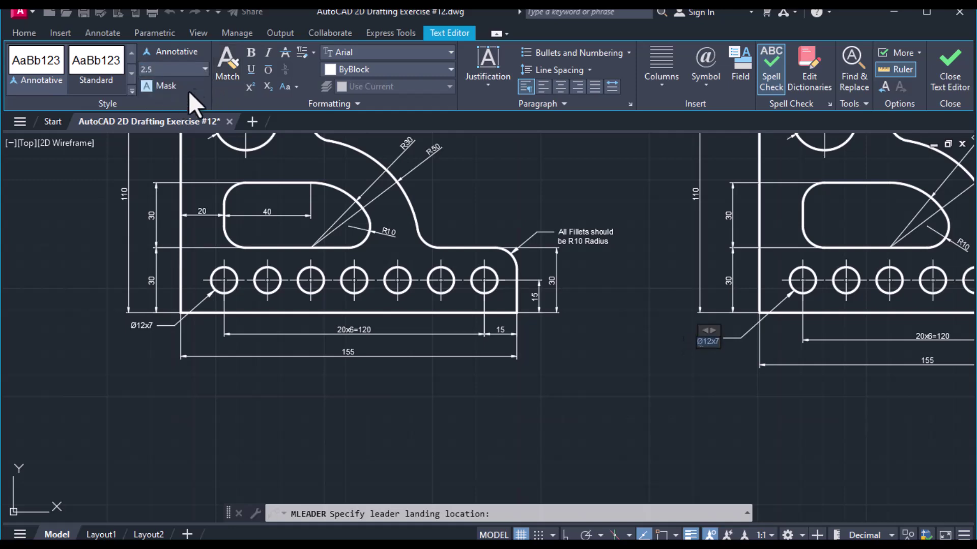
pyautogui.click(963, 77)
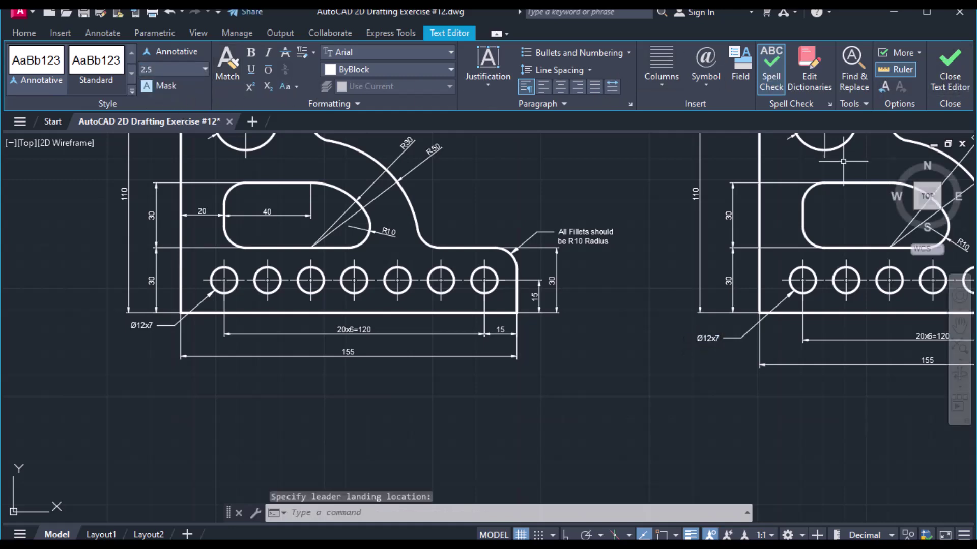
pyautogui.scroll(-2, 702, 319)
pyautogui.moveTo(702, 319)
pyautogui.mouseDown(button='middle')
pyautogui.moveTo(432, 330)
pyautogui.moveTo(439, 426)
pyautogui.mouseUp(button='middle')
pyautogui.scroll(2, 433, 329)
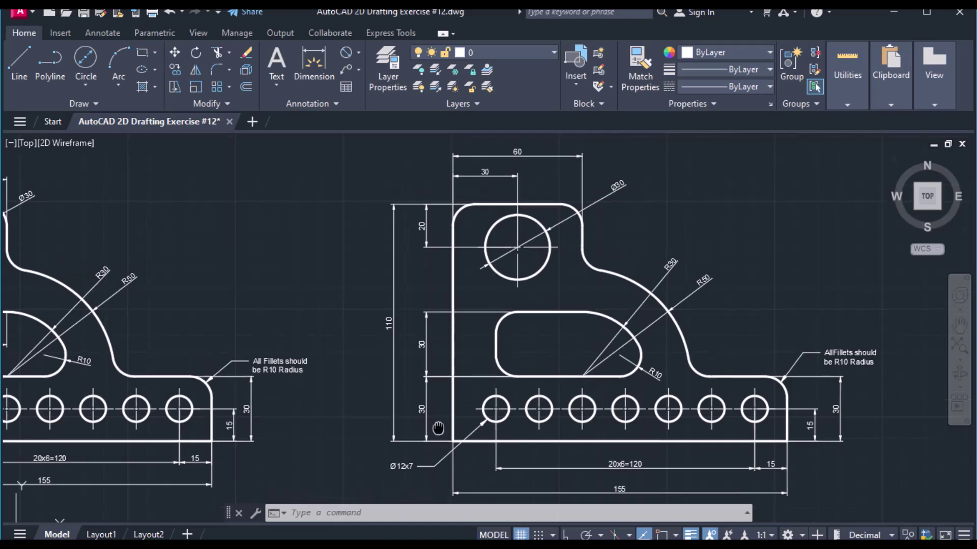